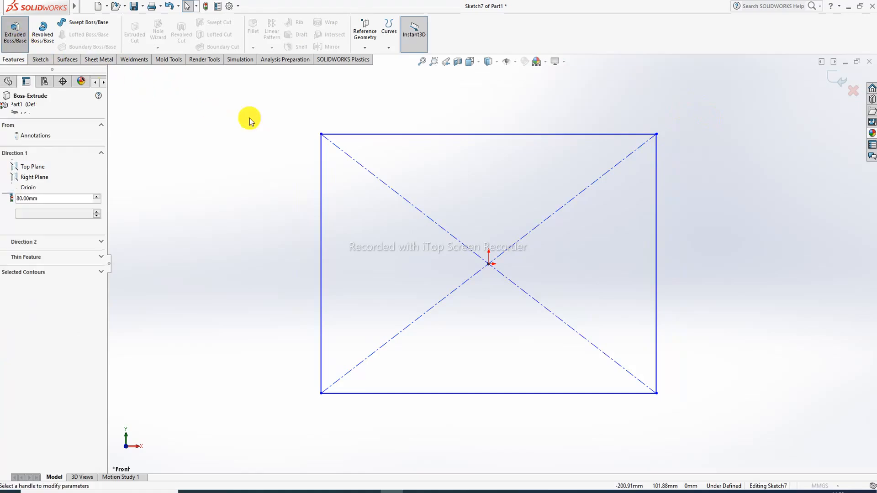
# Extrude the sketched rectangle as a blind boss with a depth of 30 mm
pyautogui.click(97, 201)
pyautogui.click(97, 201)
pyautogui.click(97, 201)
pyautogui.click(97, 201)
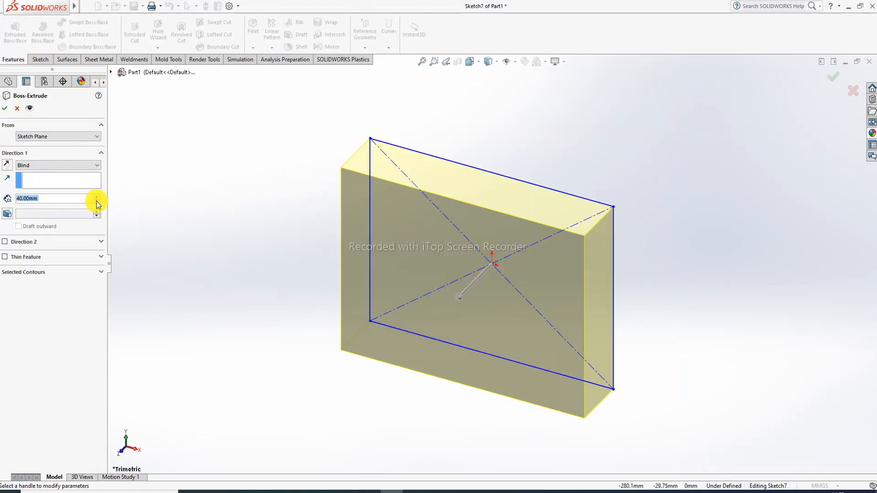
pyautogui.click(96, 201)
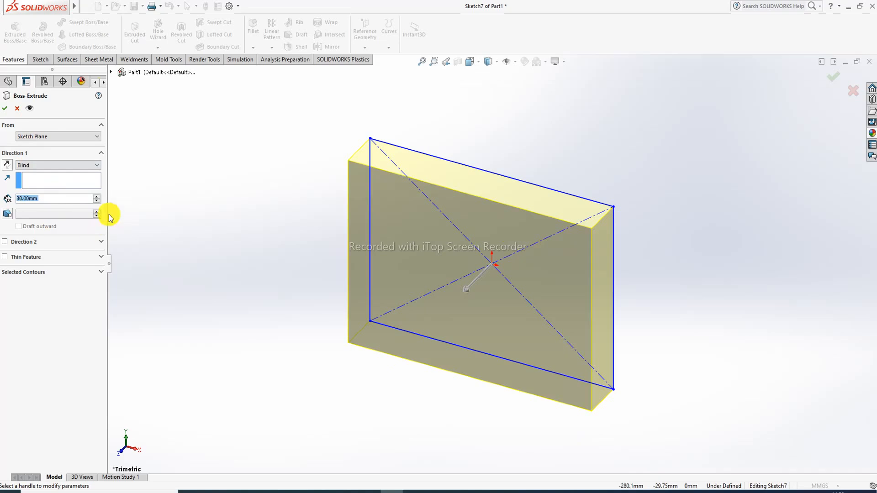
pyautogui.click(6, 111)
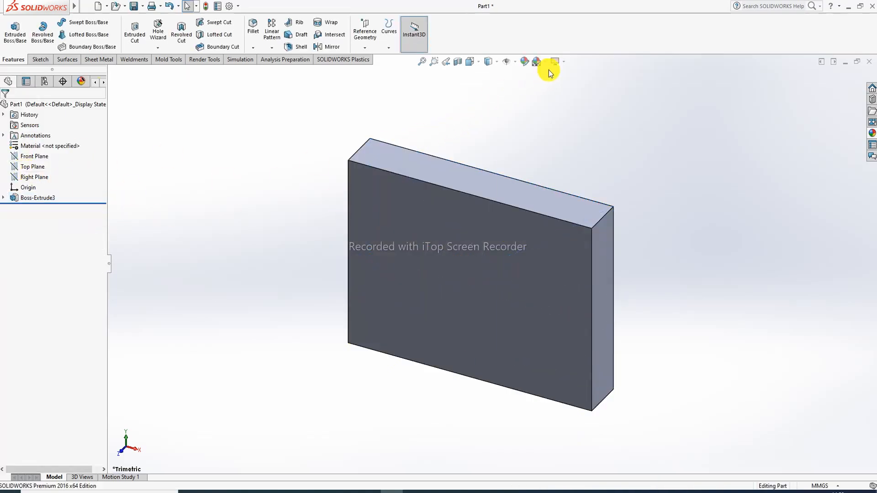
# Apply the Plain White scene and turn on the Cartoon view setting
pyautogui.click(561, 61)
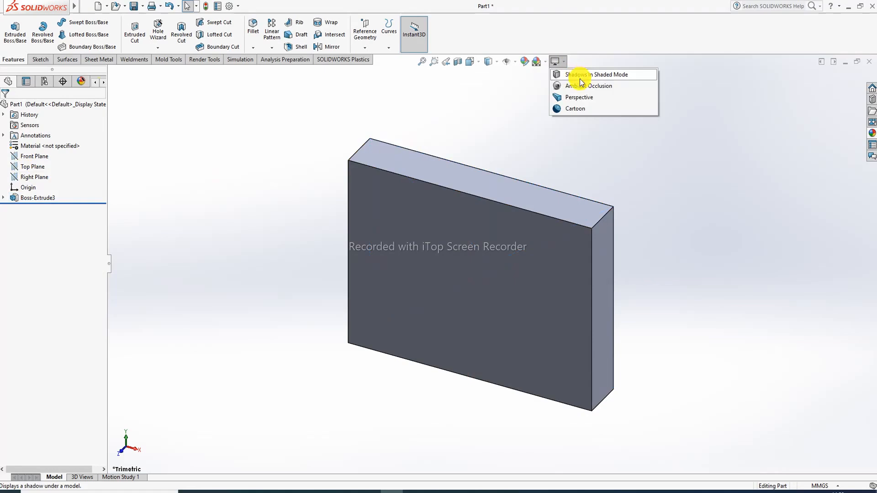
pyautogui.click(544, 62)
pyautogui.click(562, 26)
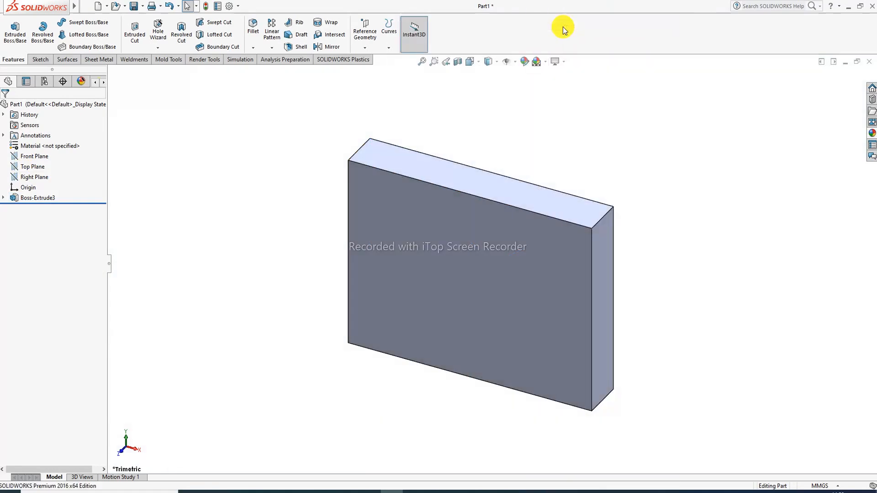
pyautogui.click(564, 63)
pyautogui.click(577, 109)
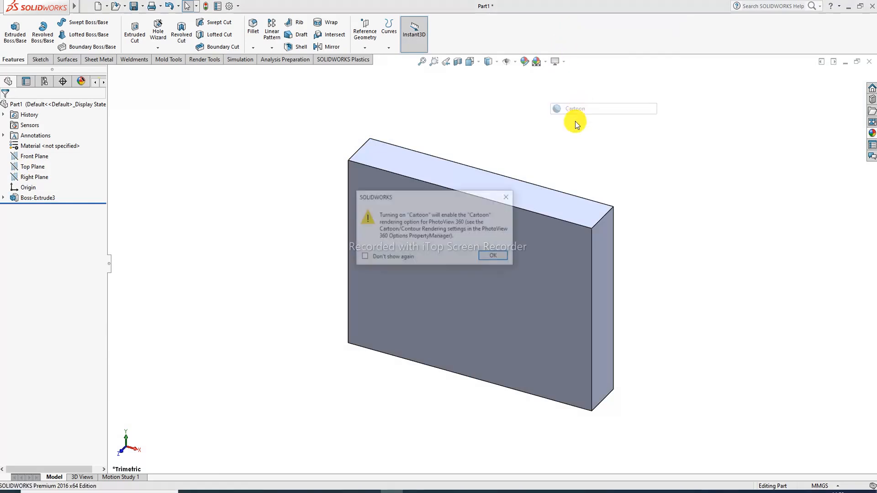
pyautogui.click(500, 255)
# Start a sketch on the block's large back face, viewed normal to it
pyautogui.moveTo(440, 138); pyautogui.dragTo(476, 190, button='middle')
pyautogui.moveTo(478, 229)
pyautogui.mouseDown(button='middle')
pyautogui.moveTo(388, 183)
pyautogui.moveTo(447, 254)
pyautogui.moveTo(482, 240)
pyautogui.mouseUp(button='middle')
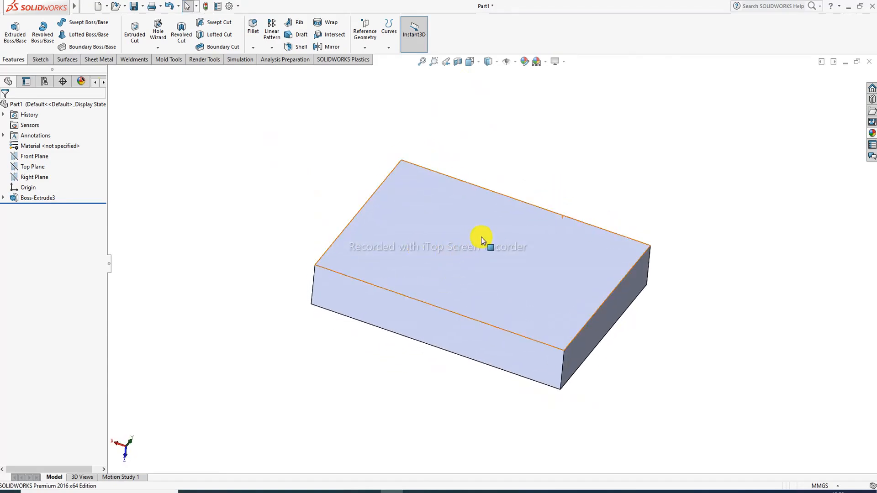
pyautogui.click(482, 240)
pyautogui.click(515, 207)
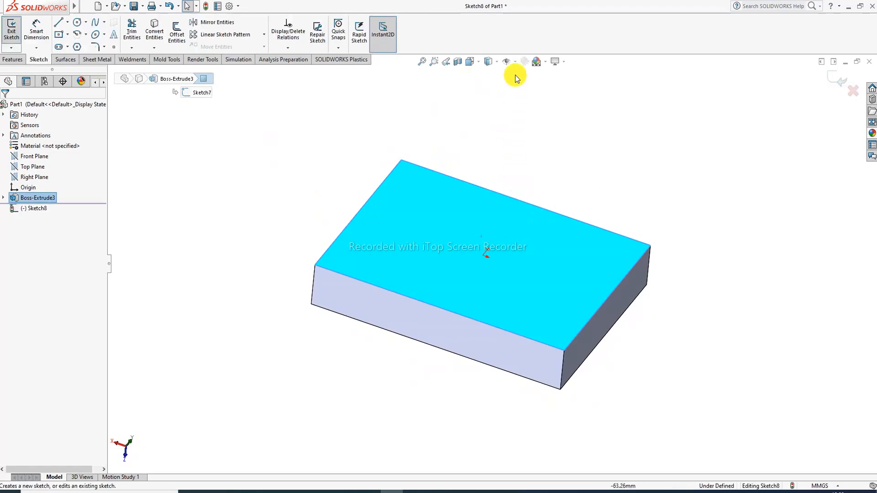
pyautogui.click(546, 62)
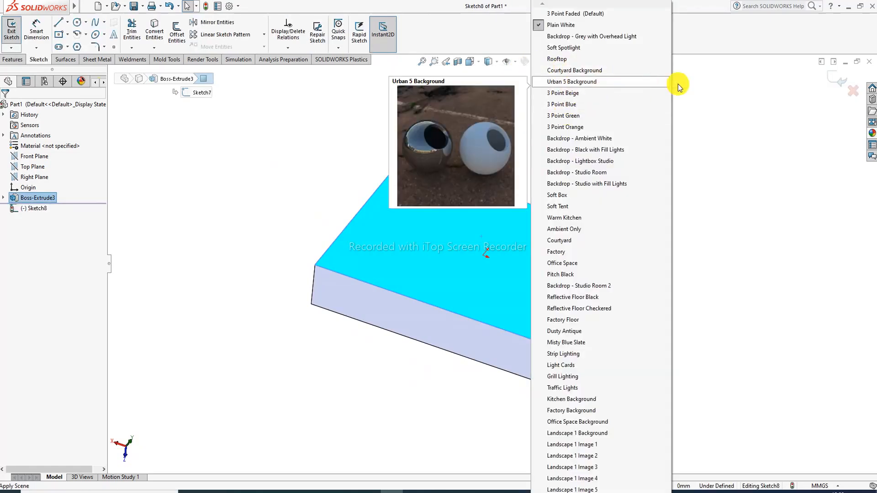
pyautogui.click(627, 87)
pyautogui.click(464, 207)
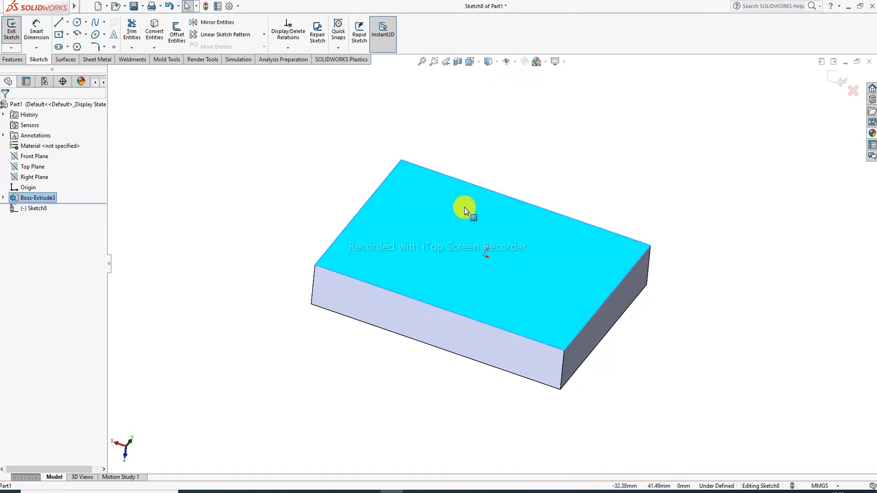
pyautogui.click(471, 62)
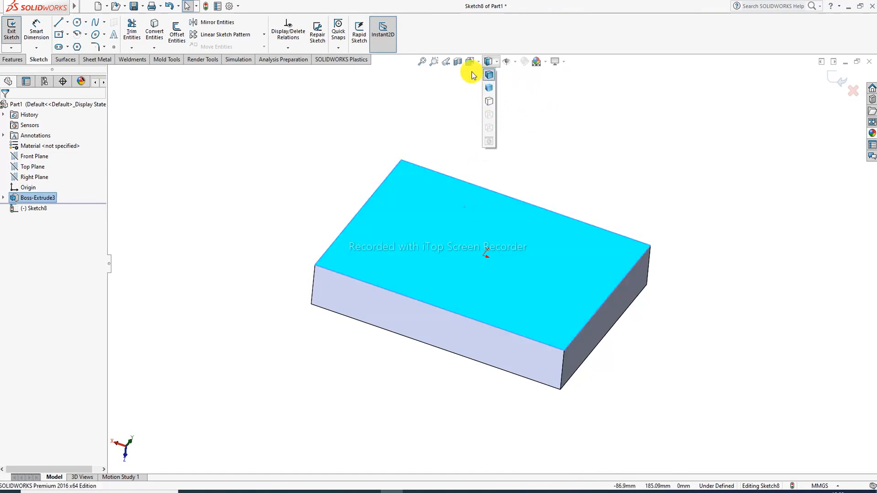
pyautogui.click(522, 114)
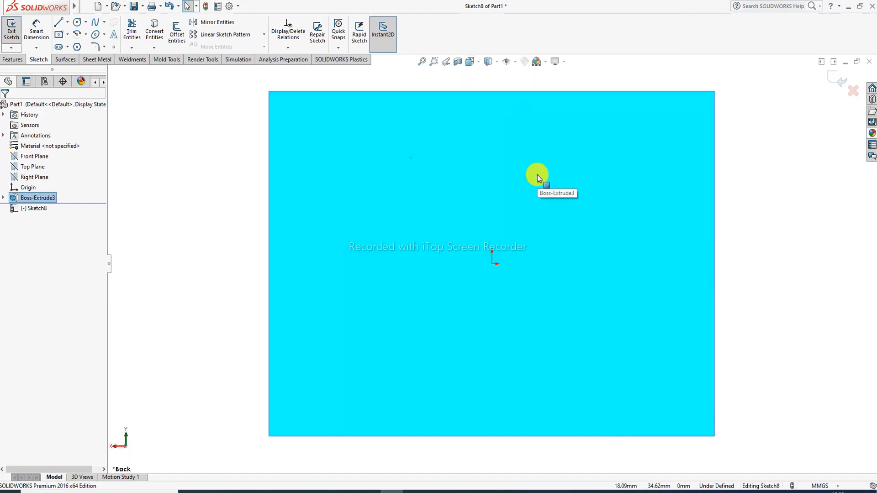
# Sketch a circle with a radius of about 42 mm centred on the origin and exit the sketch
pyautogui.click(77, 22)
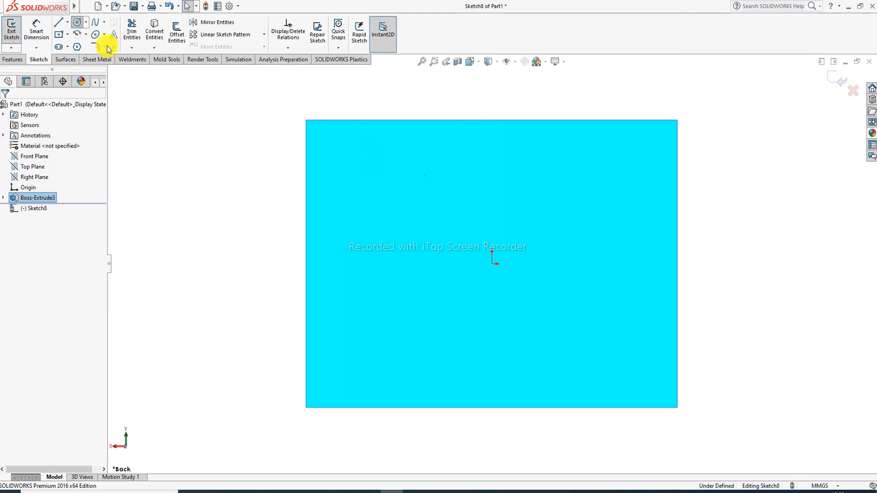
pyautogui.click(492, 263)
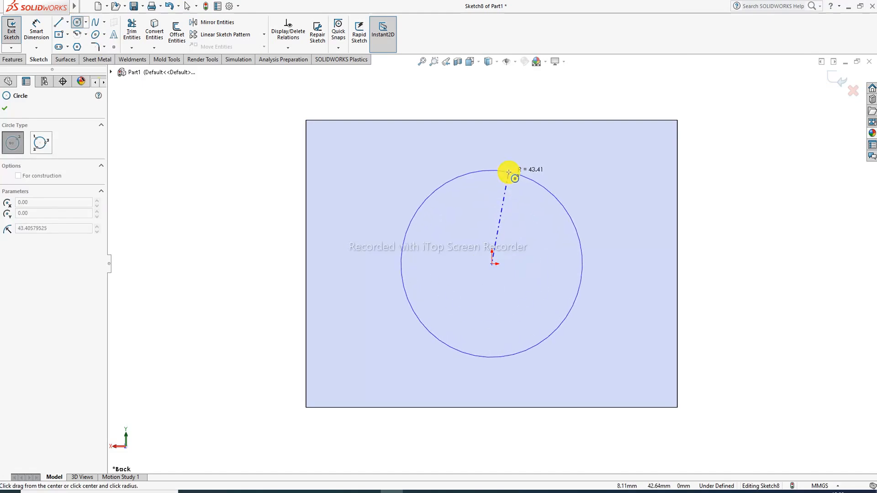
pyautogui.click(509, 172)
pyautogui.rightClick(590, 93)
pyautogui.click(610, 103)
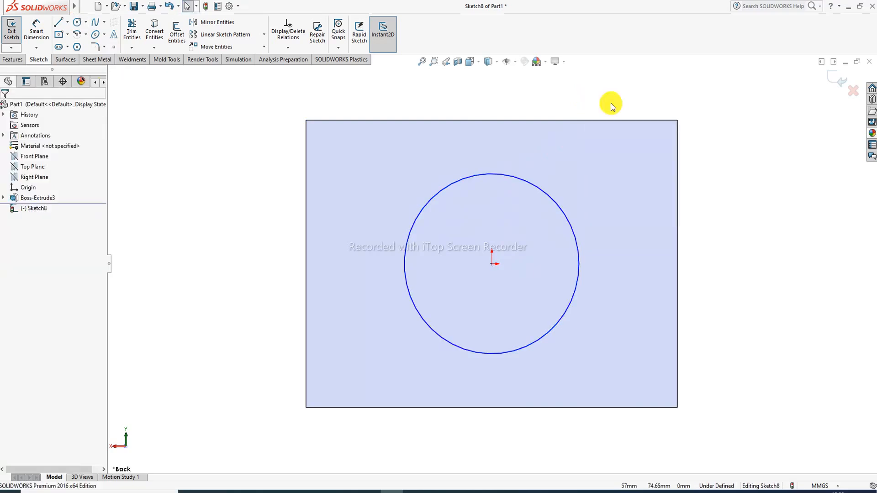
pyautogui.click(839, 79)
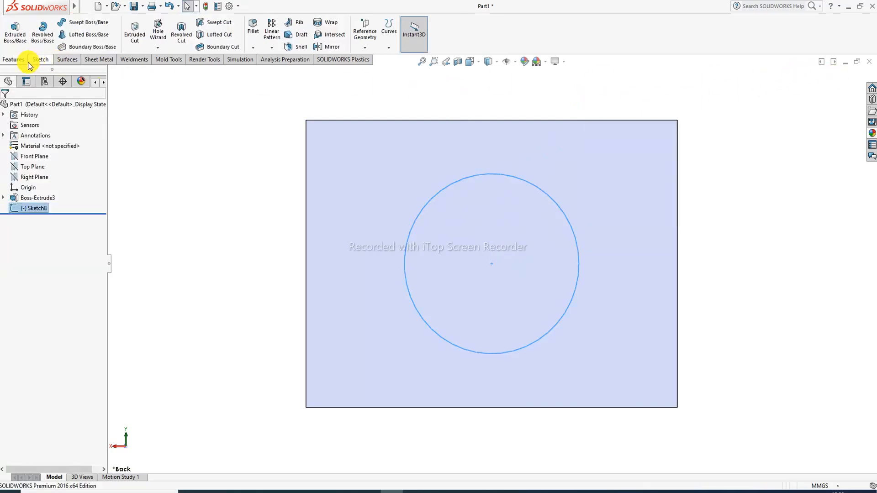
# Extrude the circle outward from the block as a 60 mm blind boss with merged result
pyautogui.click(135, 32)
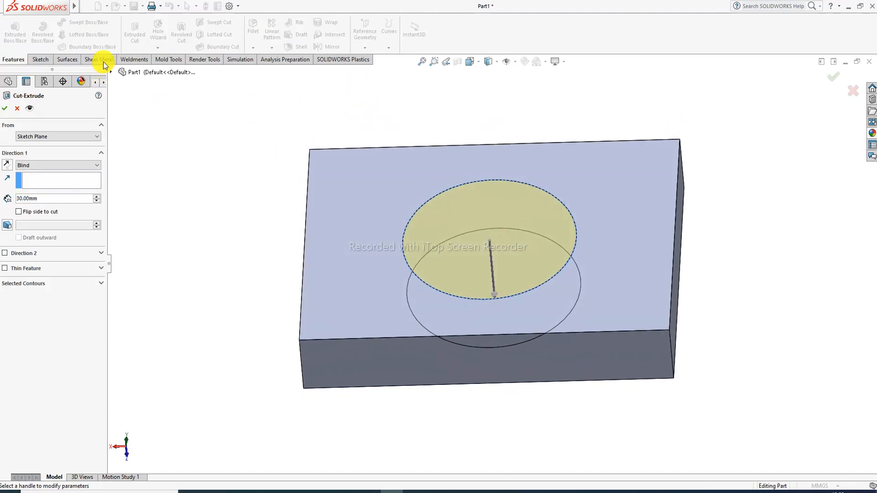
pyautogui.click(18, 110)
pyautogui.click(26, 40)
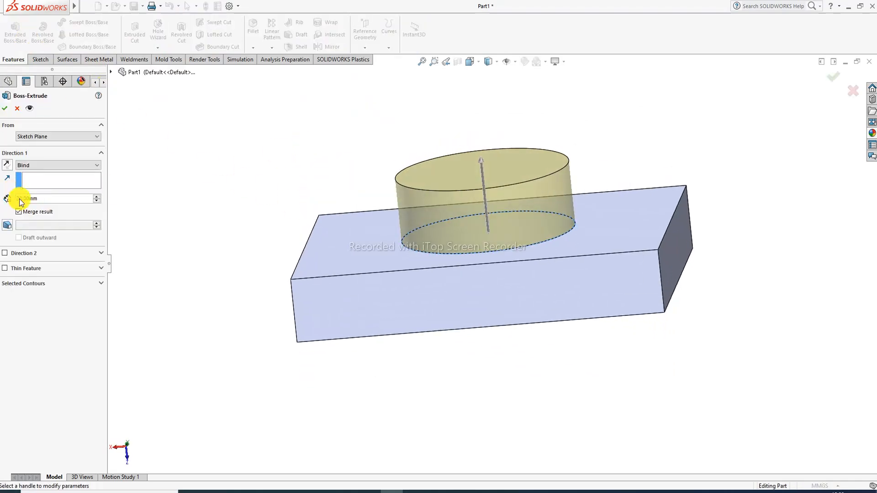
pyautogui.click(97, 196)
pyautogui.click(97, 196)
pyautogui.click(97, 197)
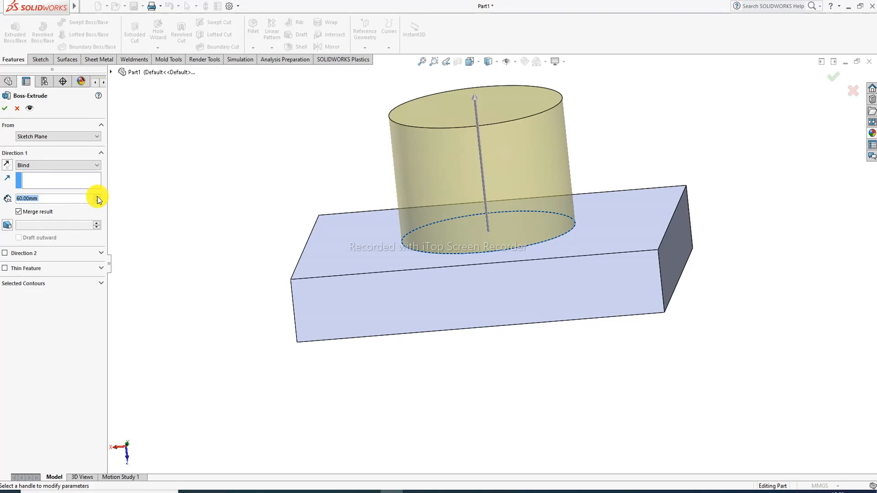
pyautogui.click(5, 111)
pyautogui.moveTo(597, 129); pyautogui.dragTo(638, 164, button='middle')
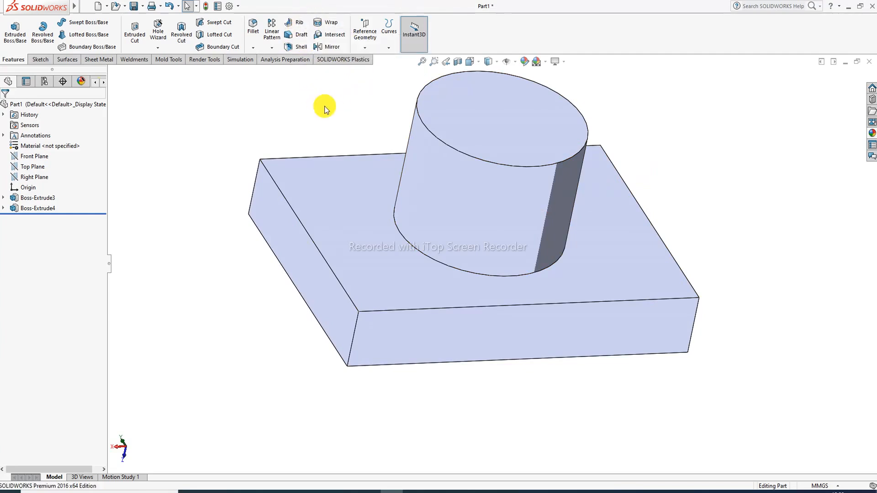
pyautogui.moveTo(333, 102); pyautogui.dragTo(291, 73, button='middle')
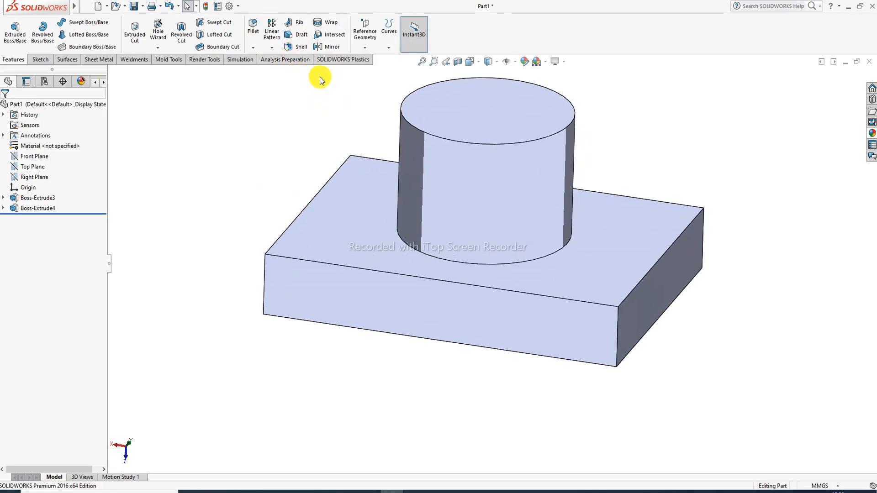
pyautogui.scroll(-1, 416, 123)
pyautogui.scroll(1, 417, 121)
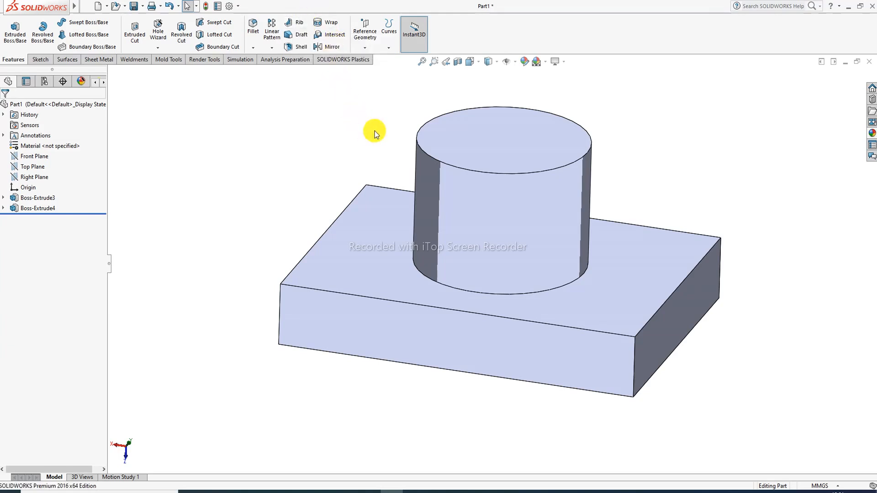
# Create a reference plane midway between the block's two opposite long side faces
pyautogui.moveTo(450, 177); pyautogui.dragTo(476, 163, button='middle')
pyautogui.click(388, 48)
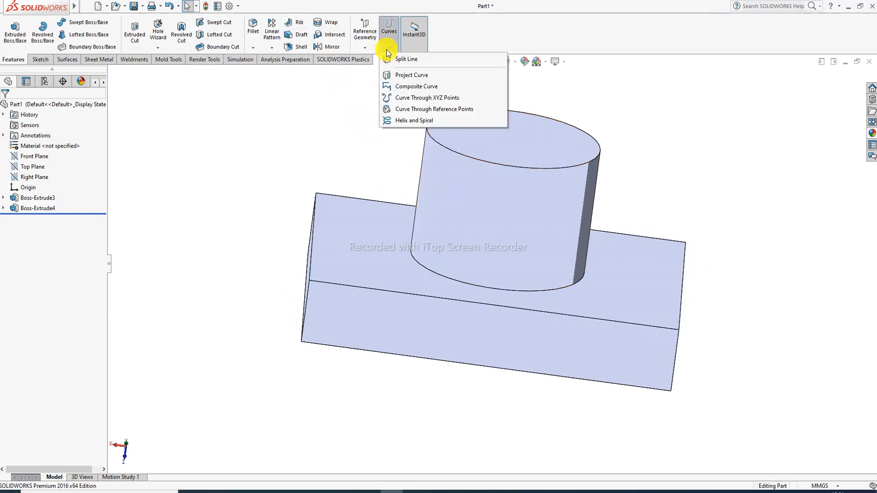
pyautogui.click(372, 49)
pyautogui.click(381, 59)
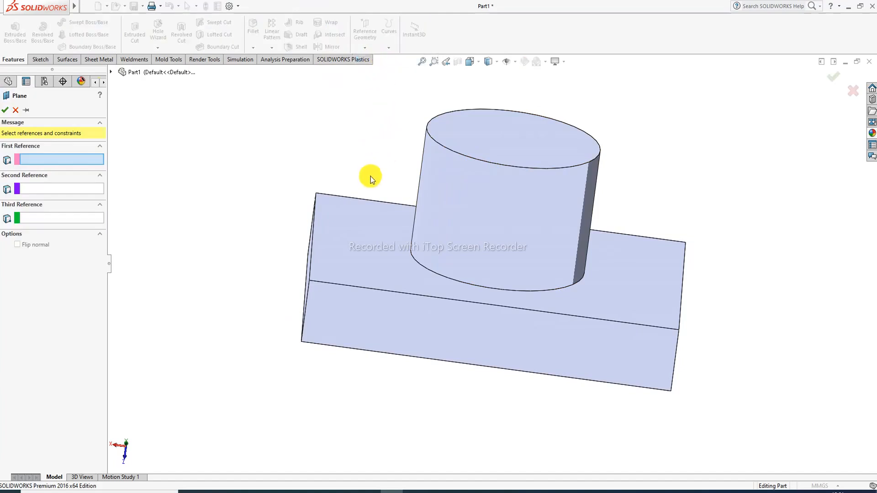
pyautogui.moveTo(368, 179); pyautogui.dragTo(345, 149, button='middle')
pyautogui.click(394, 297)
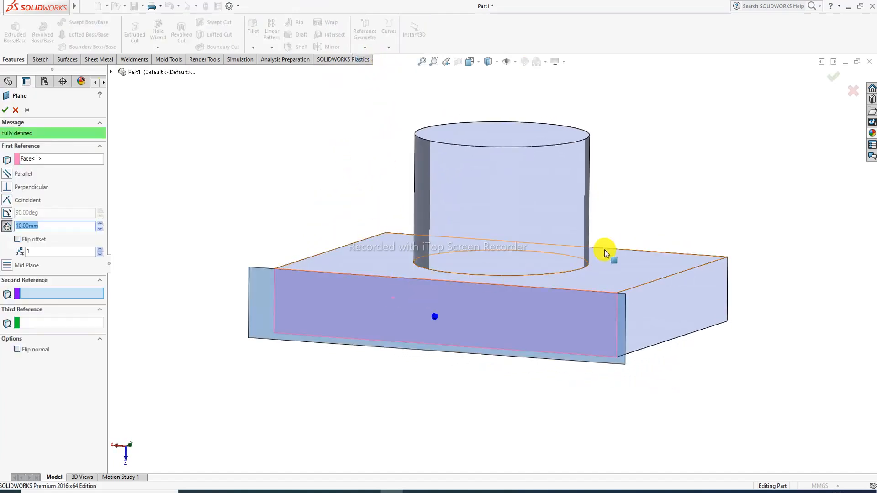
pyautogui.moveTo(608, 251); pyautogui.dragTo(754, 171, button='middle')
pyautogui.click(626, 276)
pyautogui.click(832, 79)
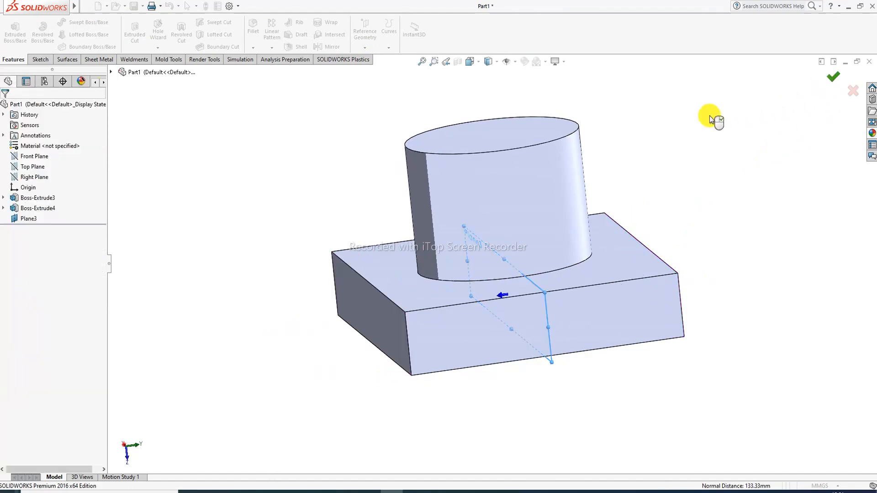
# Start a sketch on the new mid plane, viewed normal to it
pyautogui.moveTo(643, 177); pyautogui.dragTo(738, 180, button='middle')
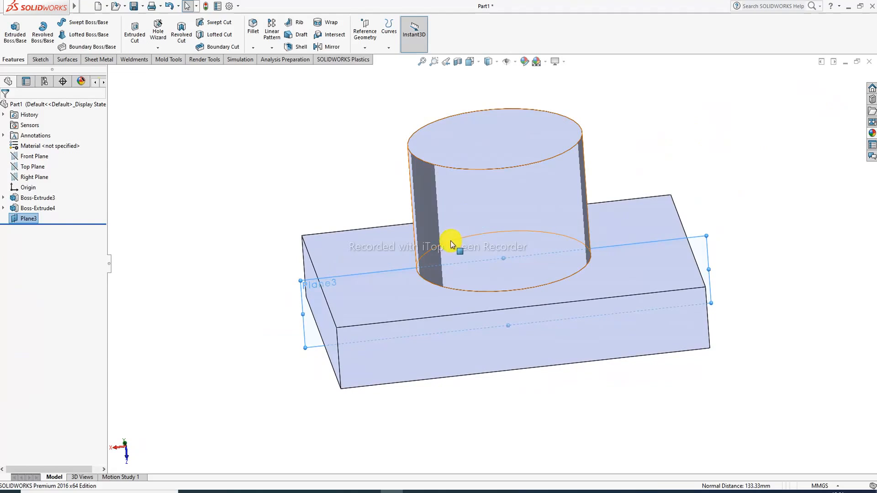
pyautogui.click(379, 273)
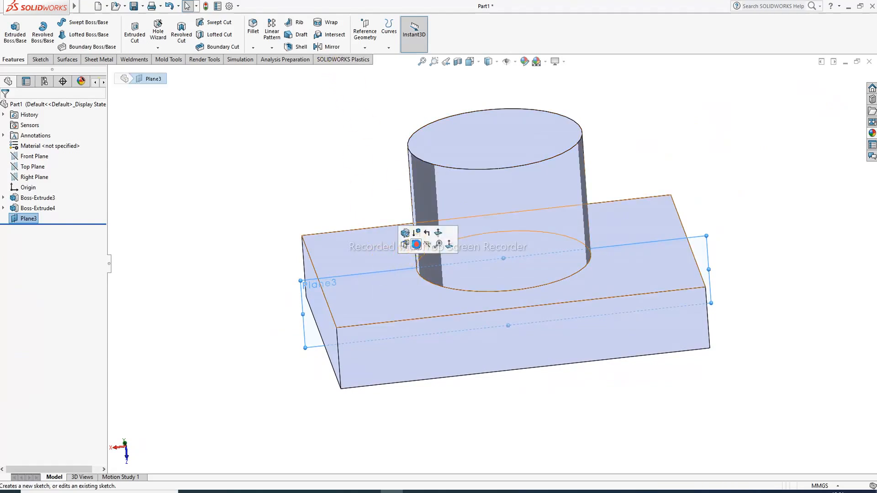
pyautogui.click(409, 250)
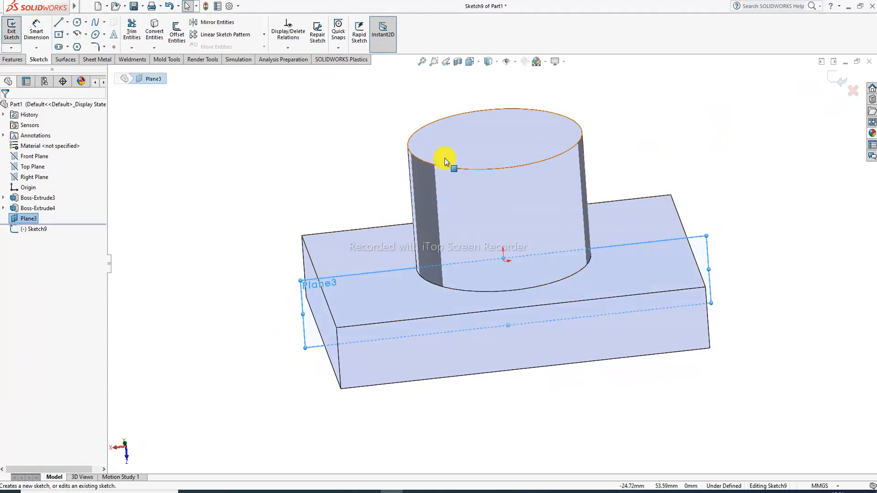
pyautogui.click(482, 66)
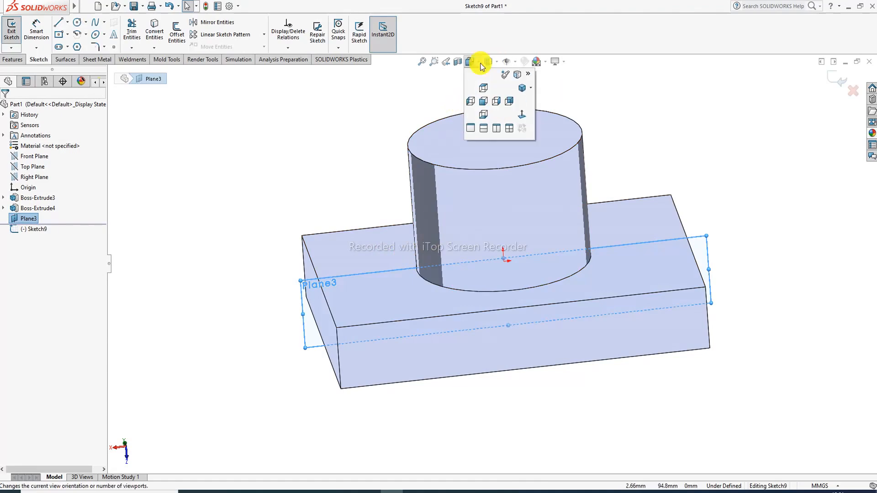
pyautogui.click(524, 114)
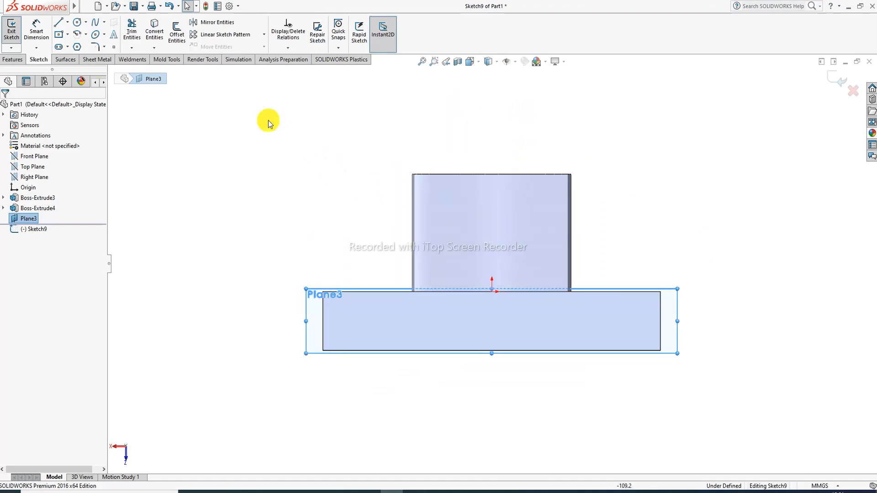
# Sketch an inclined line about 60 mm long from the block's upper left corner to the cylinder's left side
pyautogui.click(58, 22)
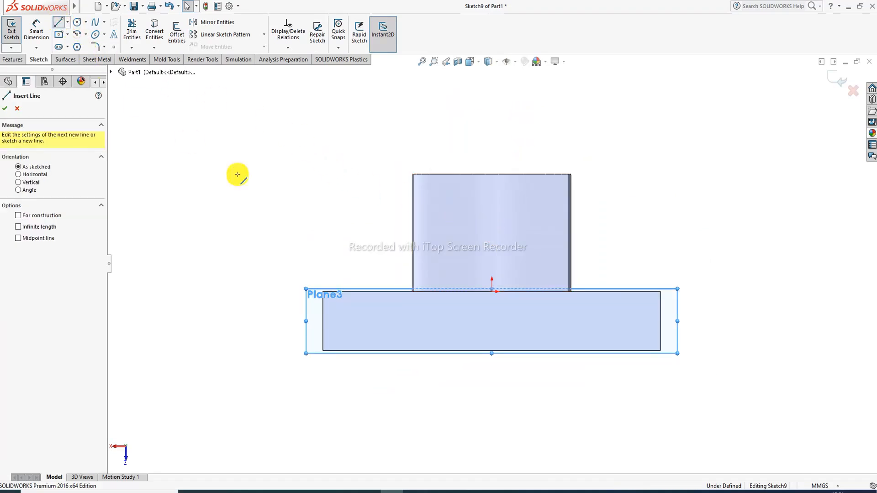
pyautogui.click(322, 291)
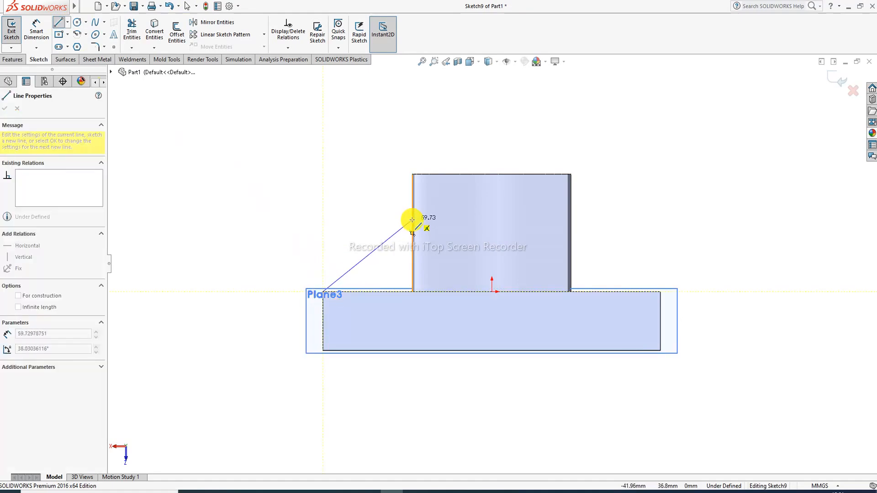
pyautogui.click(413, 220)
pyautogui.rightClick(385, 168)
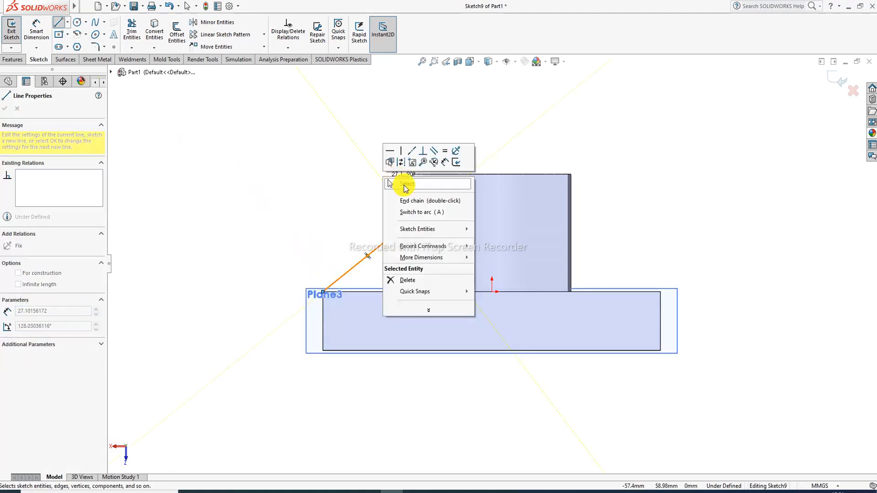
pyautogui.click(390, 167)
pyautogui.moveTo(453, 135); pyautogui.dragTo(450, 166, button='middle')
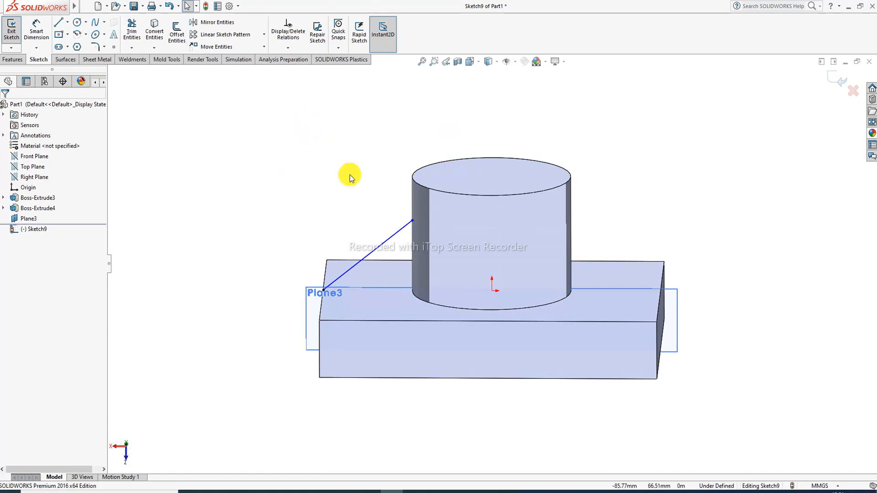
# Create a 10 mm thick rib from the inclined line, thickened on both sides and extruded parallel to the sketch towards the block
pyautogui.click(17, 61)
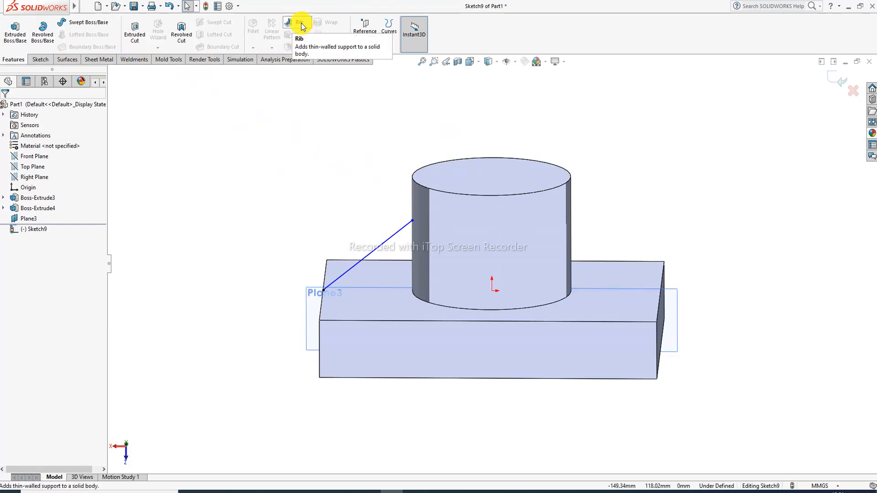
pyautogui.click(301, 22)
pyautogui.moveTo(349, 182); pyautogui.dragTo(377, 279, button='middle')
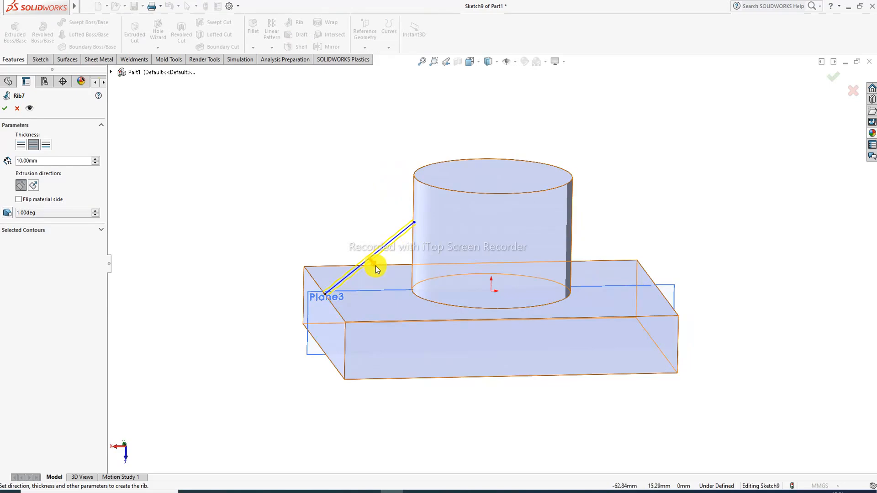
pyautogui.scroll(-5, 382, 271)
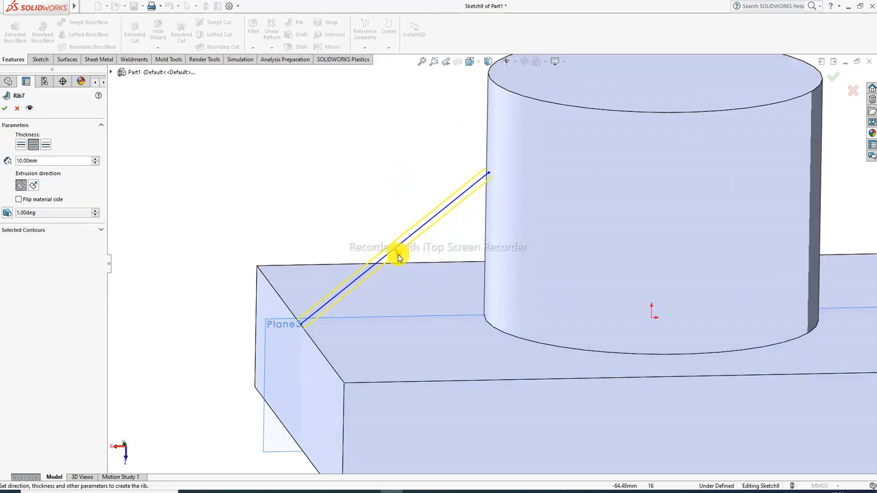
pyautogui.moveTo(417, 273); pyautogui.dragTo(405, 235, button='middle')
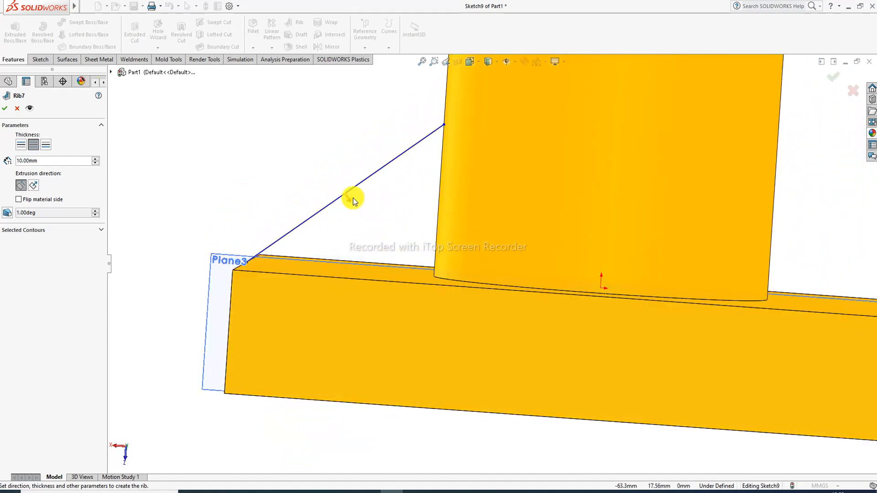
pyautogui.scroll(4, 385, 214)
pyautogui.scroll(-3, 436, 254)
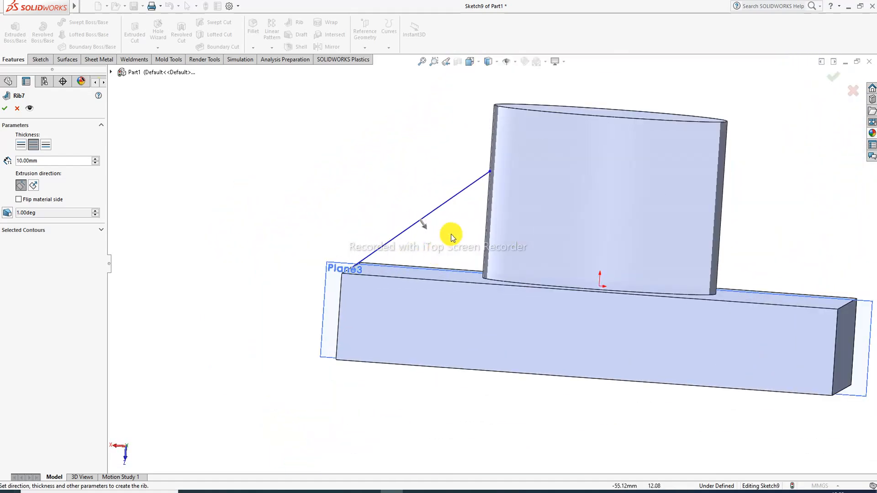
pyautogui.click(6, 110)
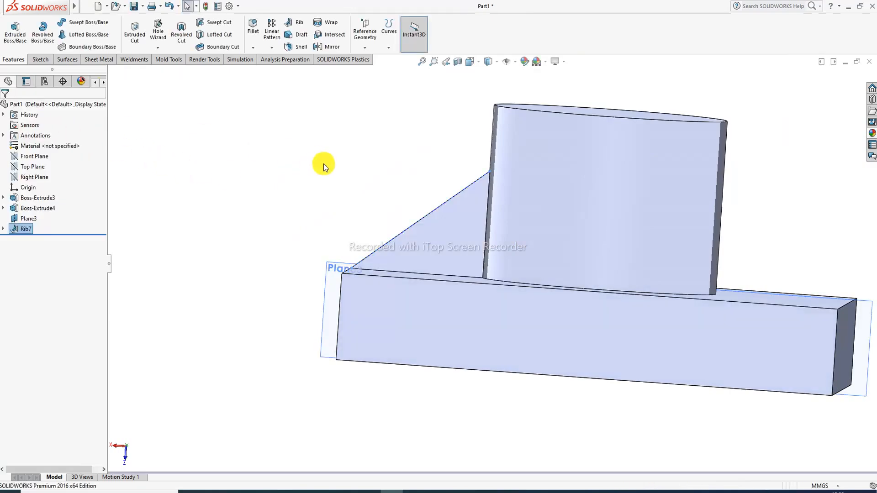
# Create a reference plane midway between the block's two opposite short end faces
pyautogui.moveTo(372, 182); pyautogui.dragTo(402, 260, button='middle')
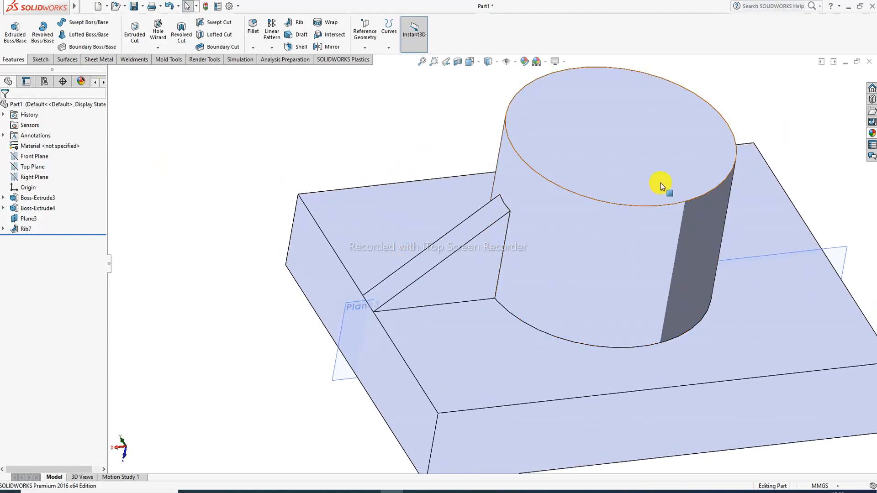
pyautogui.moveTo(593, 280); pyautogui.dragTo(607, 268, button='middle')
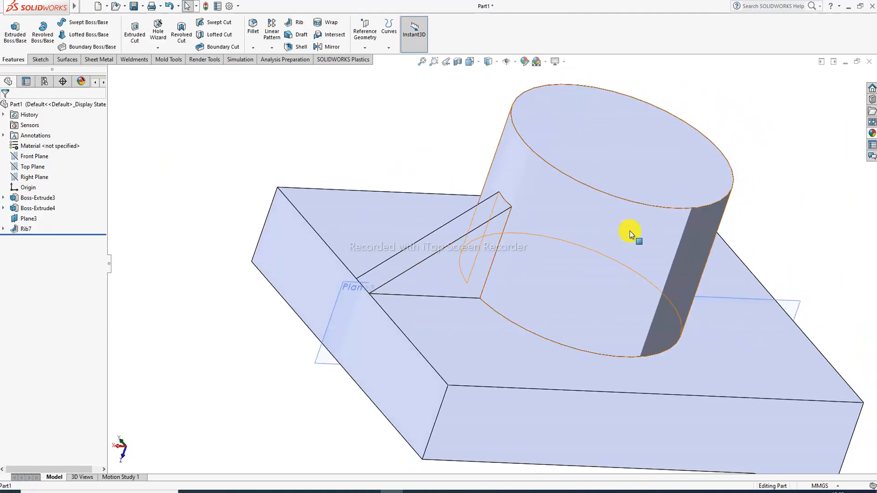
pyautogui.scroll(1, 632, 234)
pyautogui.scroll(-1, 578, 295)
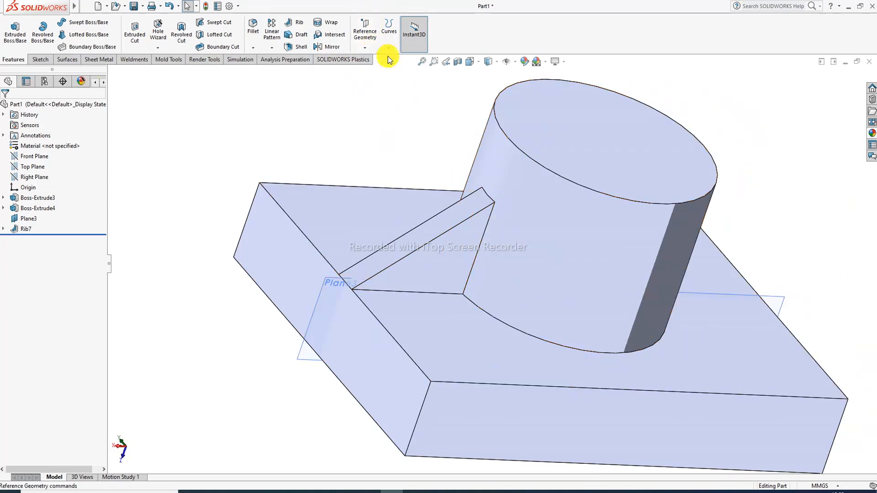
pyautogui.click(365, 48)
pyautogui.click(378, 64)
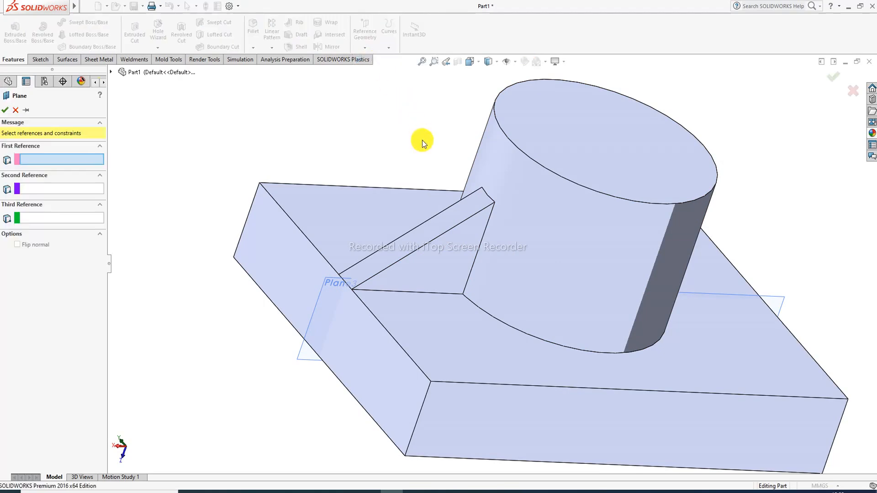
pyautogui.click(306, 255)
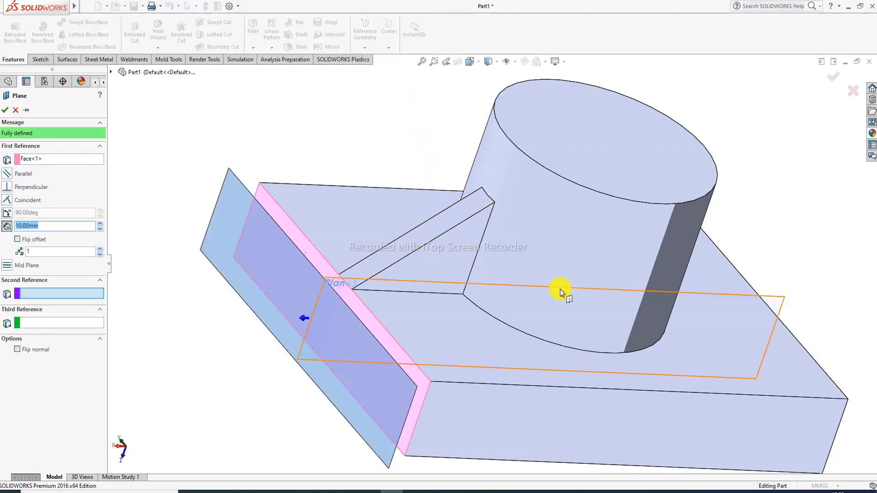
pyautogui.moveTo(562, 290); pyautogui.dragTo(450, 225, button='middle')
pyautogui.click(746, 324)
pyautogui.moveTo(746, 322); pyautogui.dragTo(777, 325, button='middle')
pyautogui.scroll(3, 710, 315)
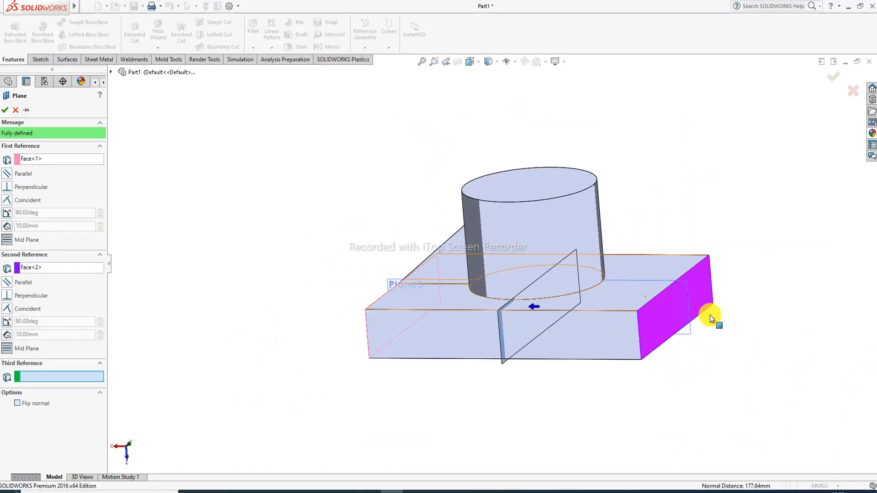
pyautogui.click(834, 75)
# Start a sketch on the new mid plane between the end faces, viewed normal to it
pyautogui.moveTo(521, 310); pyautogui.dragTo(452, 319, button='middle')
pyautogui.click(460, 283)
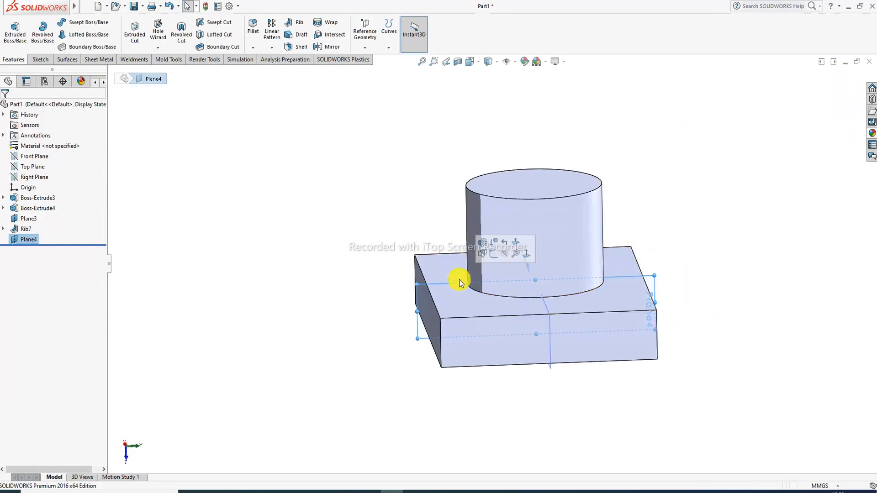
pyautogui.click(494, 256)
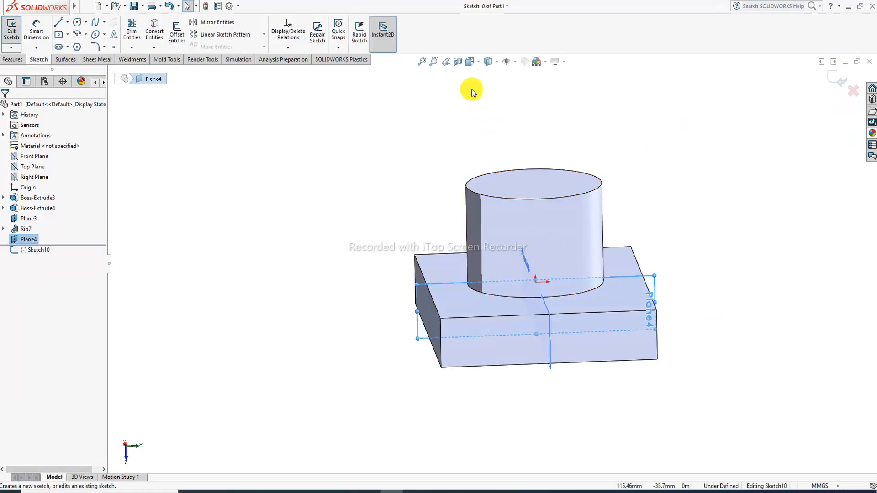
pyautogui.click(477, 61)
pyautogui.click(521, 117)
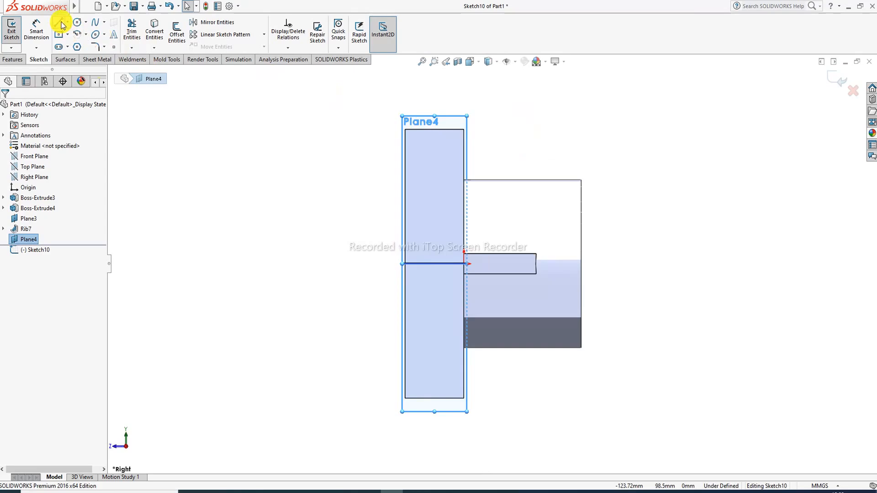
# Sketch an inclined line about 56 mm long from the block's upper corner to the cylinder's silhouette, and exit the sketch
pyautogui.click(464, 128)
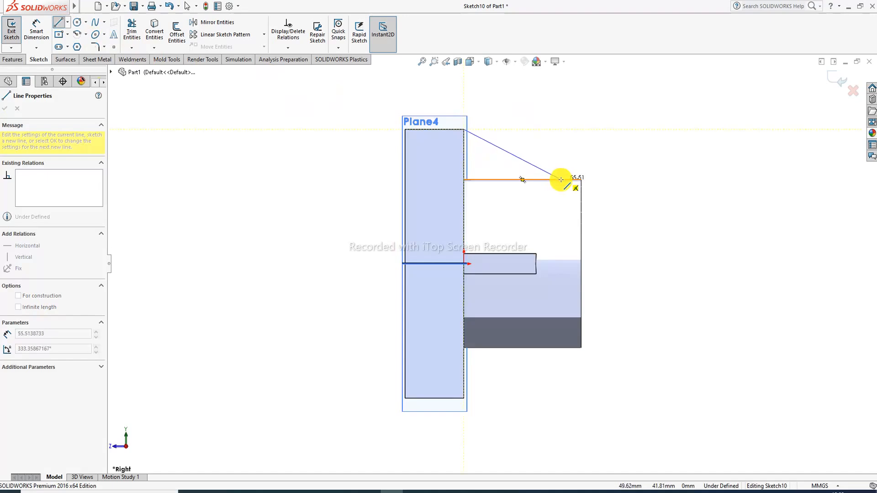
pyautogui.click(561, 180)
pyautogui.rightClick(588, 139)
pyautogui.click(606, 143)
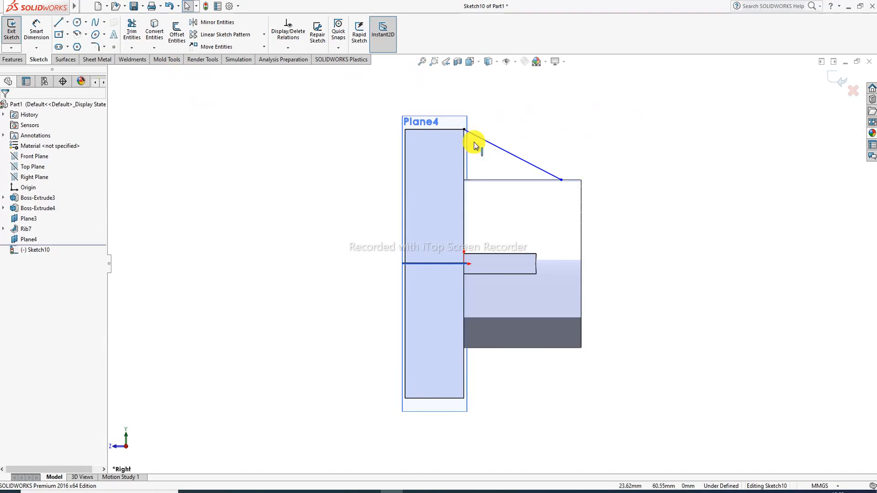
pyautogui.click(841, 81)
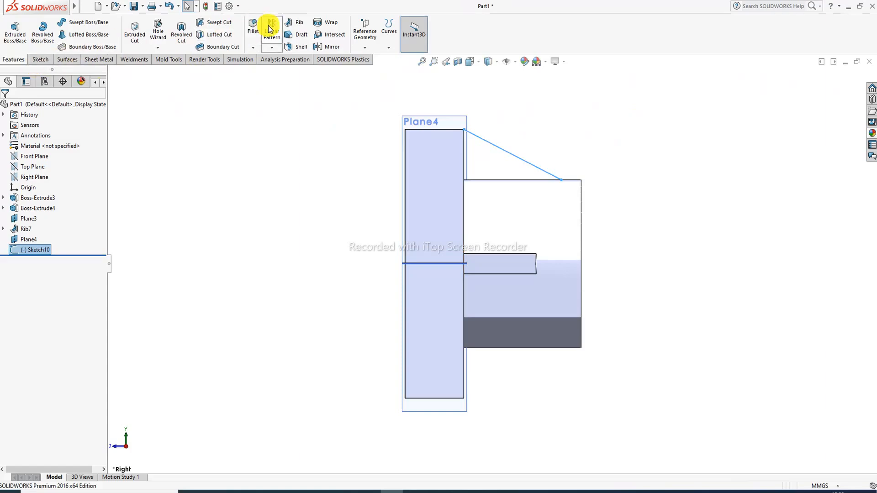
# Create a second 10 mm thick rib from the new inclined line, thickened on both sides and extruded parallel to the sketch
pyautogui.click(299, 23)
pyautogui.moveTo(321, 130); pyautogui.dragTo(361, 160, button='middle')
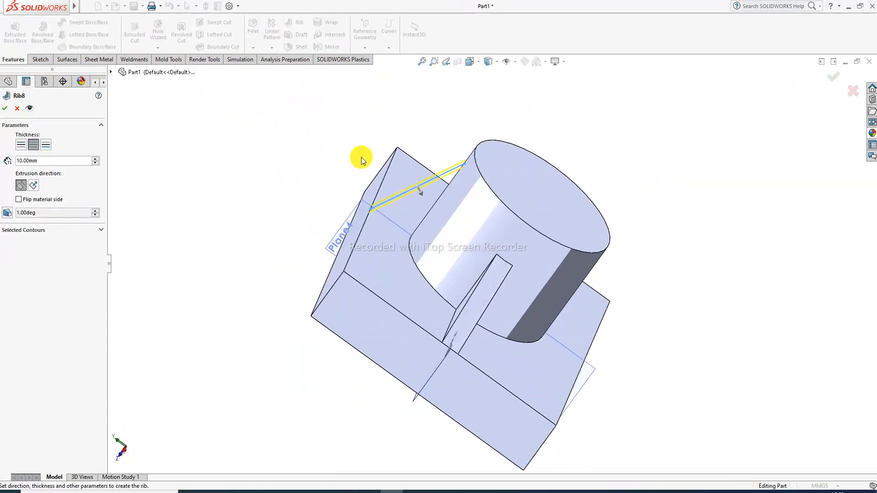
pyautogui.moveTo(415, 198)
pyautogui.mouseDown(button='middle')
pyautogui.moveTo(456, 207)
pyautogui.moveTo(450, 143)
pyautogui.moveTo(477, 182)
pyautogui.moveTo(472, 190)
pyautogui.moveTo(502, 169)
pyautogui.mouseUp(button='middle')
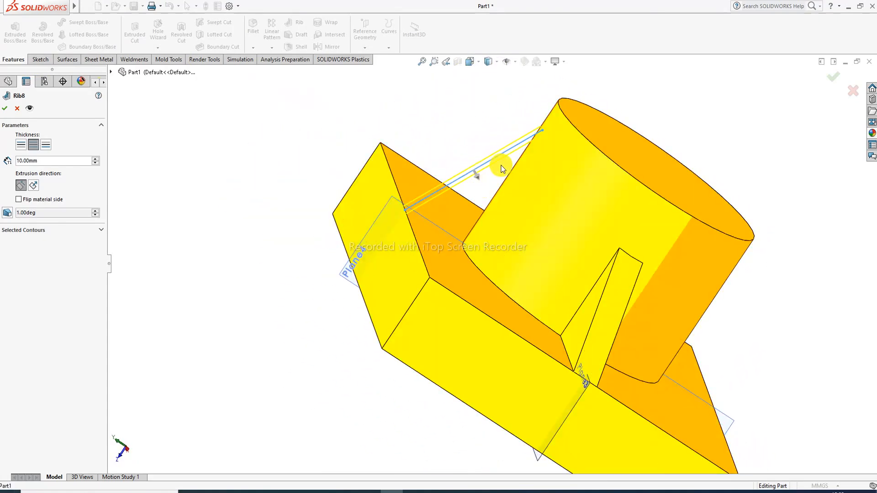
pyautogui.click(7, 110)
pyautogui.click(437, 126)
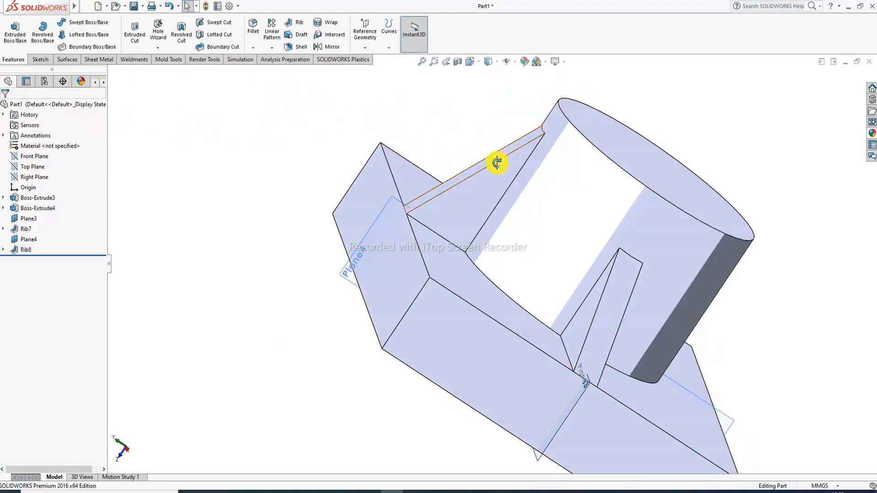
# Mirror the first rib to the opposite side of the cylinder about the mid plane between the block's end faces
pyautogui.moveTo(497, 162); pyautogui.dragTo(601, 200, button='middle')
pyautogui.moveTo(637, 232); pyautogui.dragTo(673, 290, button='middle')
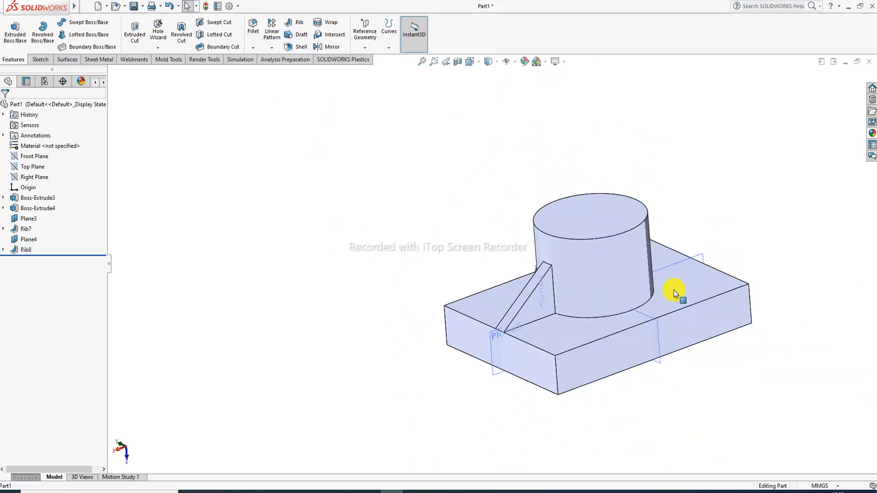
pyautogui.scroll(-3, 694, 293)
pyautogui.click(335, 47)
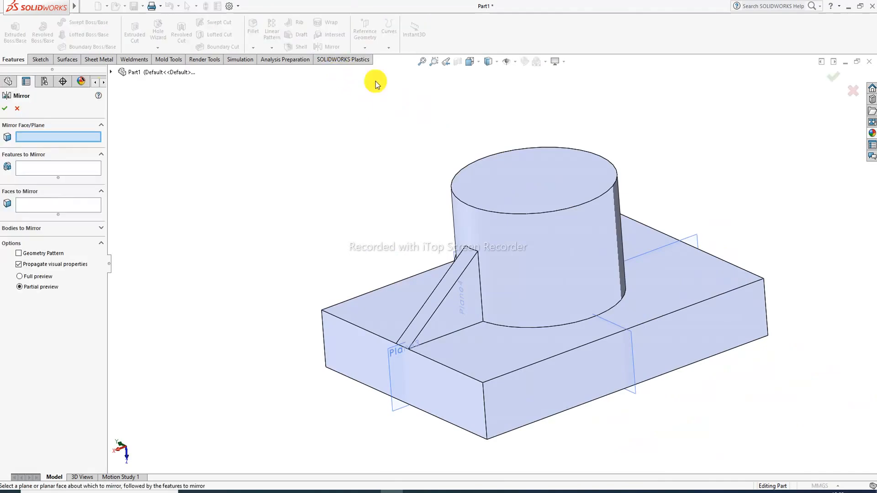
pyautogui.moveTo(562, 351); pyautogui.dragTo(594, 300, button='middle')
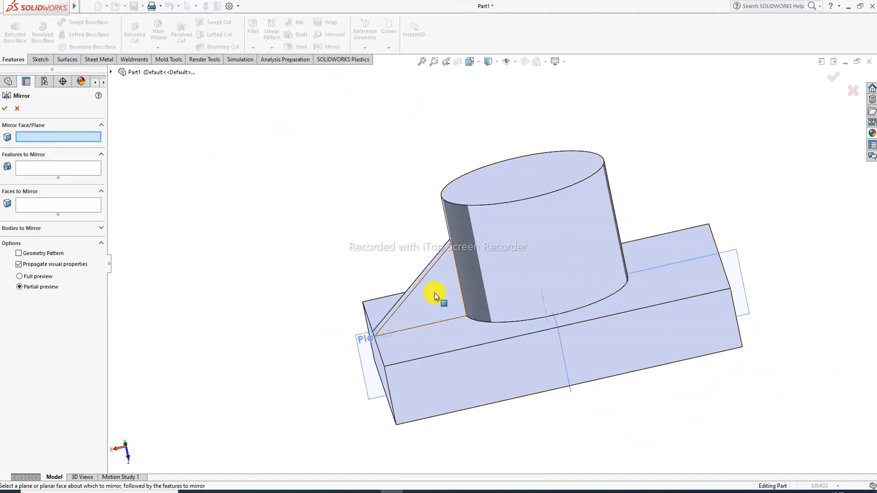
pyautogui.click(561, 340)
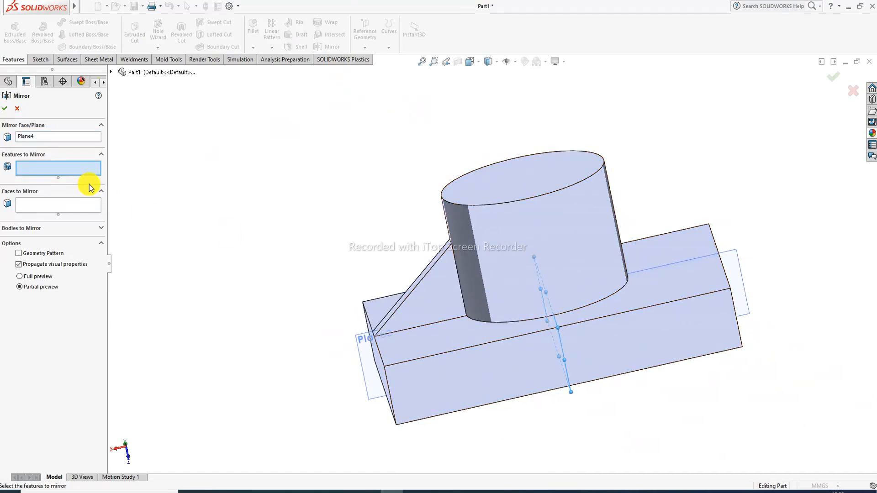
pyautogui.click(439, 277)
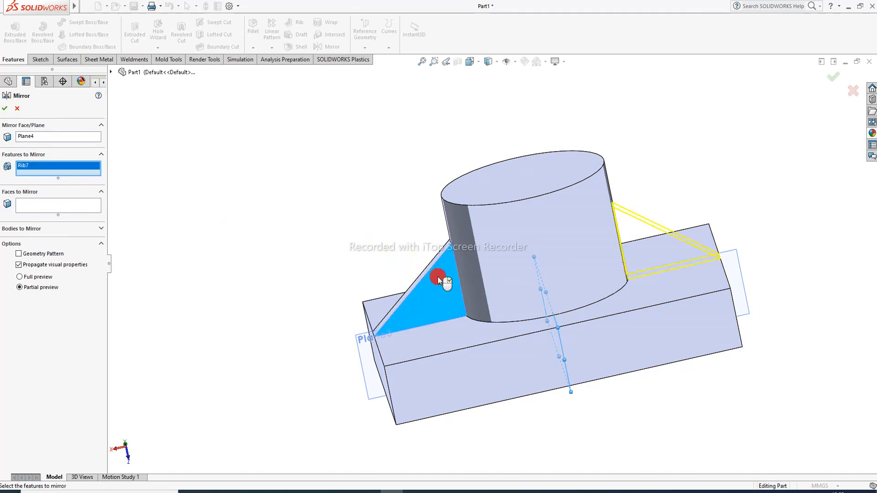
pyautogui.moveTo(607, 280)
pyautogui.mouseDown(button='middle')
pyautogui.moveTo(599, 290)
pyautogui.moveTo(612, 274)
pyautogui.mouseUp(button='middle')
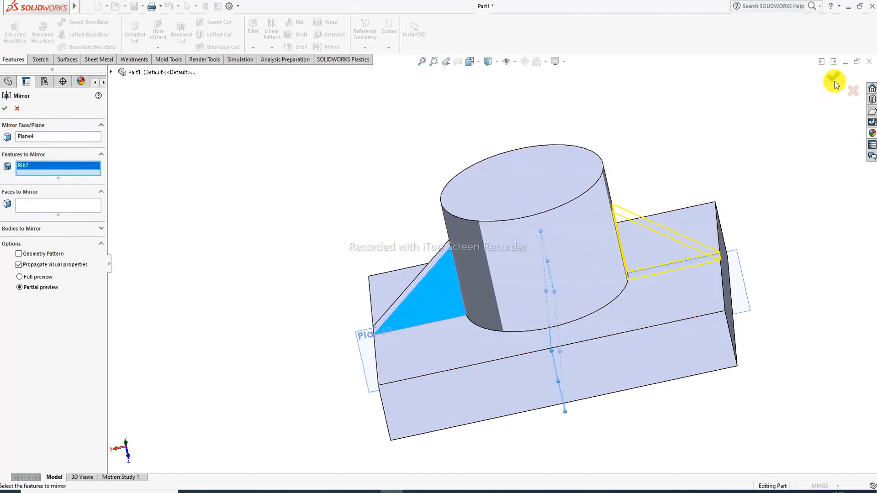
pyautogui.click(834, 81)
# Try to set up an equally spaced 360° circular pattern of the mirrored rib around the cylinder's base edge, with 6 instances
pyautogui.moveTo(685, 118); pyautogui.dragTo(757, 219, button='middle')
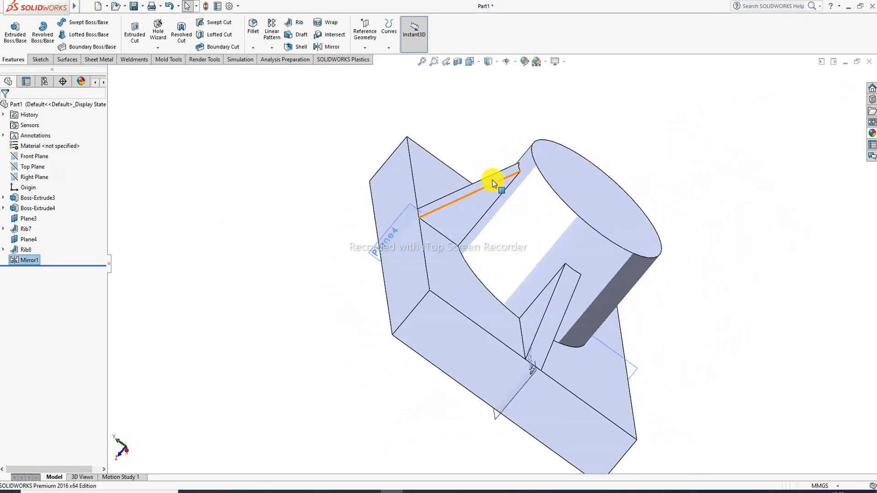
pyautogui.click(271, 47)
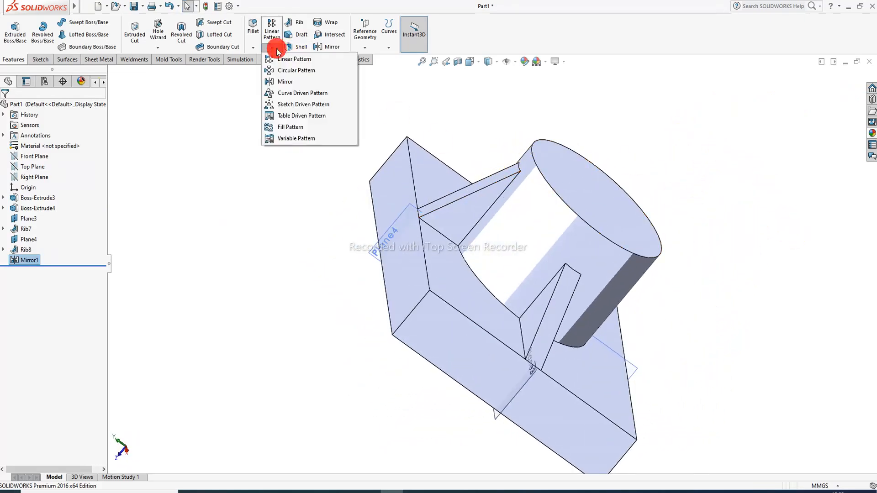
pyautogui.click(288, 71)
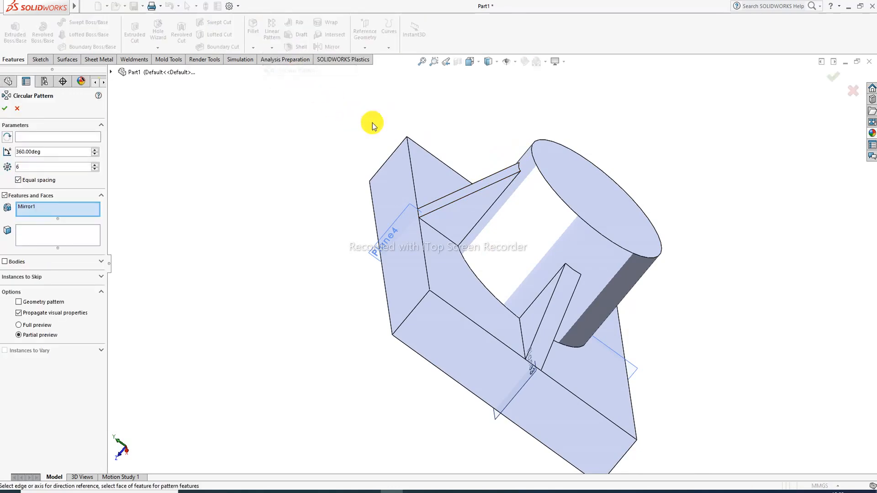
pyautogui.click(93, 137)
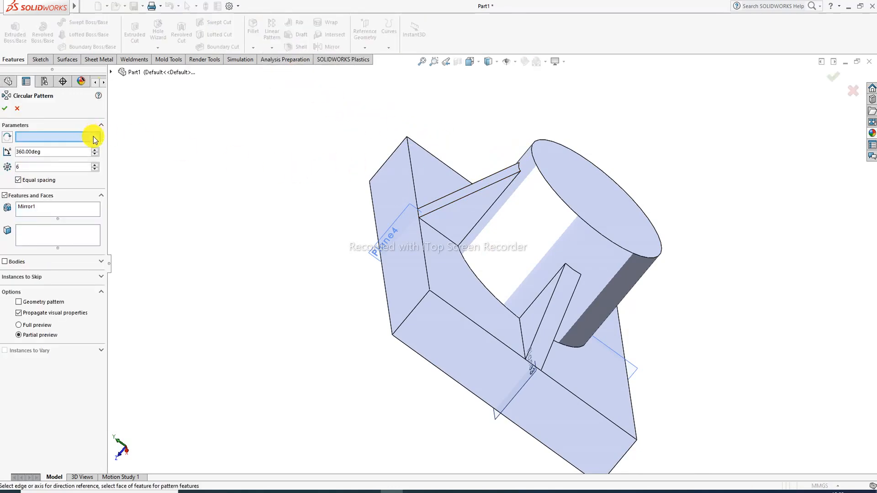
pyautogui.click(469, 269)
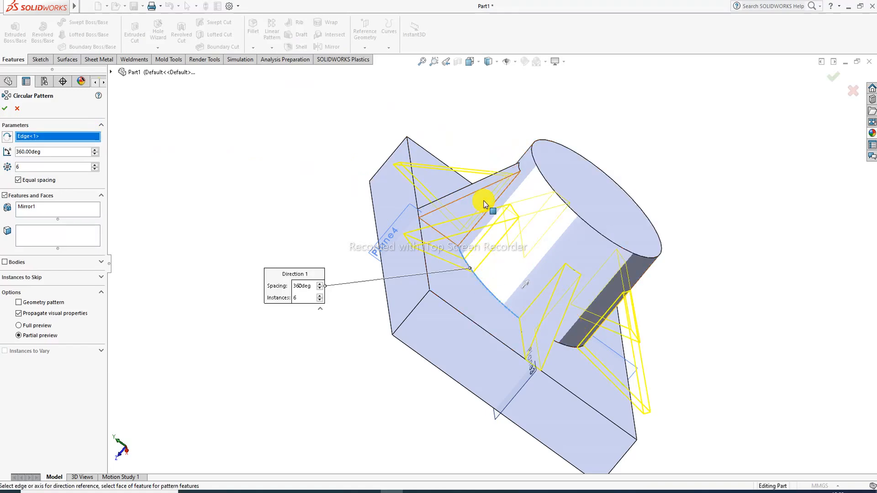
pyautogui.moveTo(489, 219); pyautogui.dragTo(416, 213, button='middle')
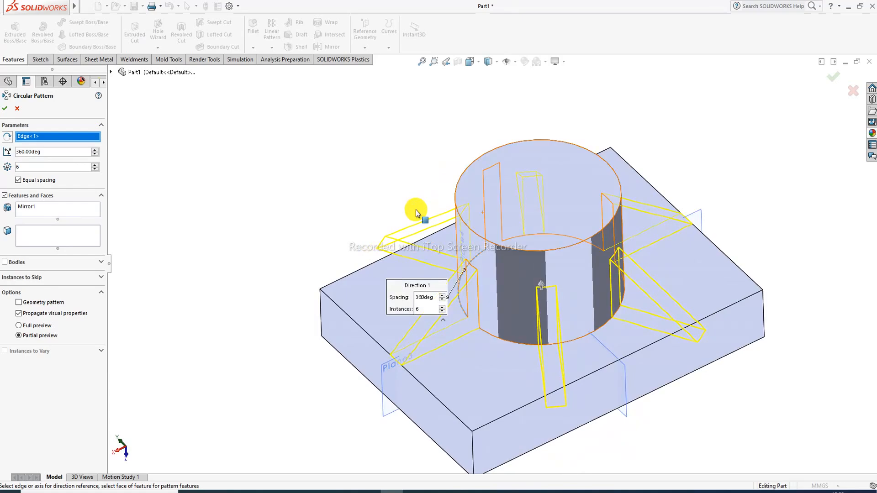
# Try instance counts between 4 and 10 for the circular pattern and compare the previewed rib positions
pyautogui.click(95, 164)
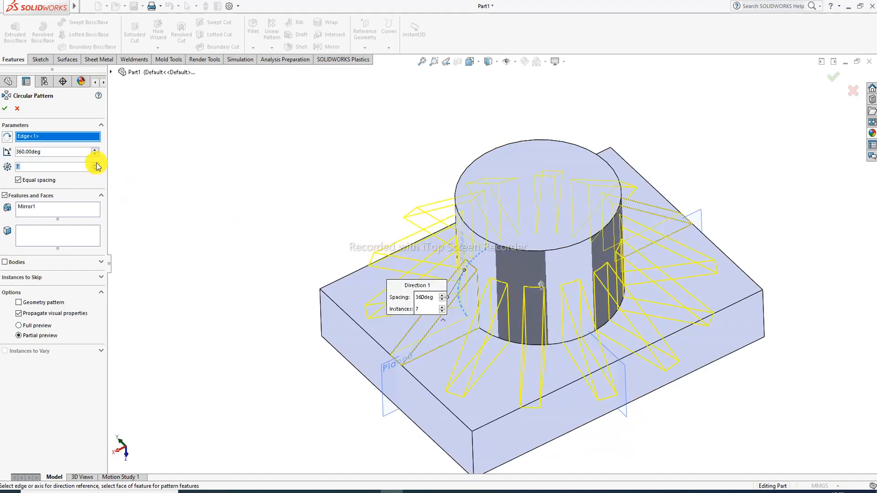
pyautogui.doubleClick(96, 169)
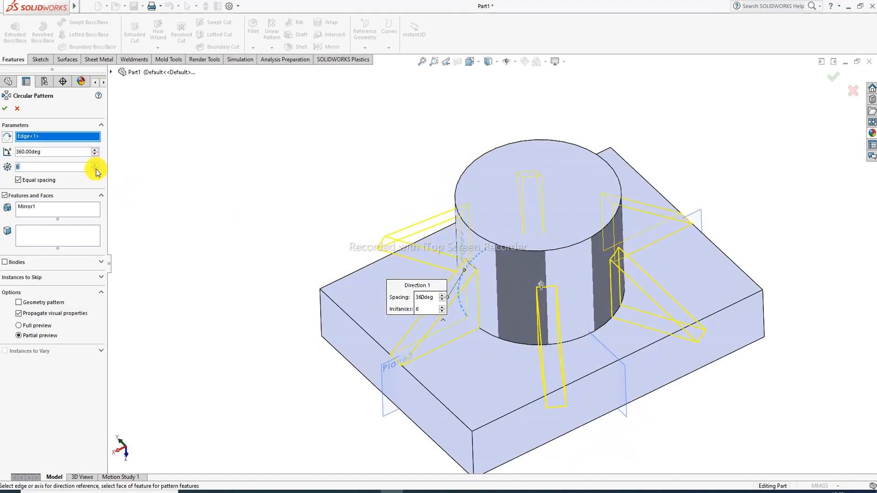
pyautogui.moveTo(242, 216); pyautogui.dragTo(577, 221, button='middle')
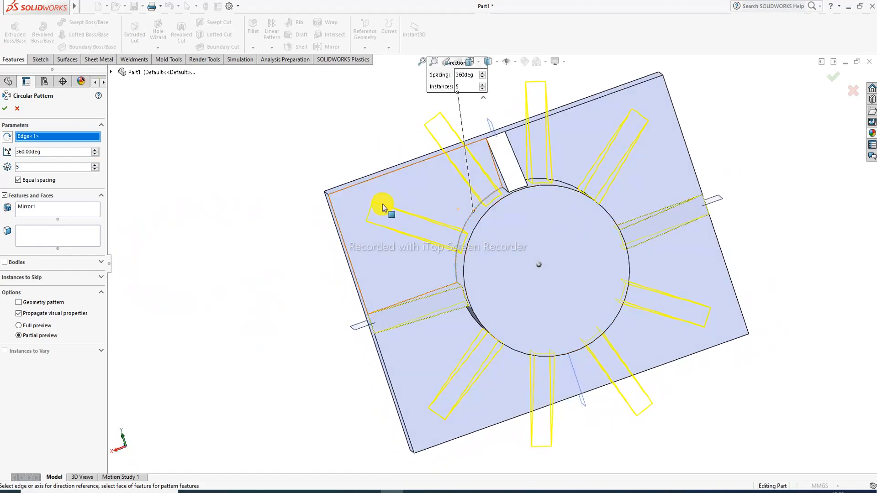
pyautogui.click(95, 169)
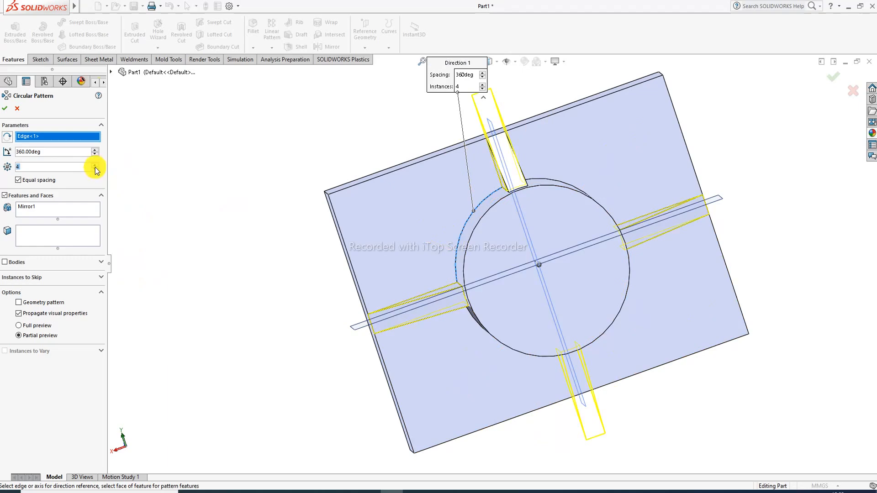
pyautogui.click(95, 165)
pyautogui.click(95, 165)
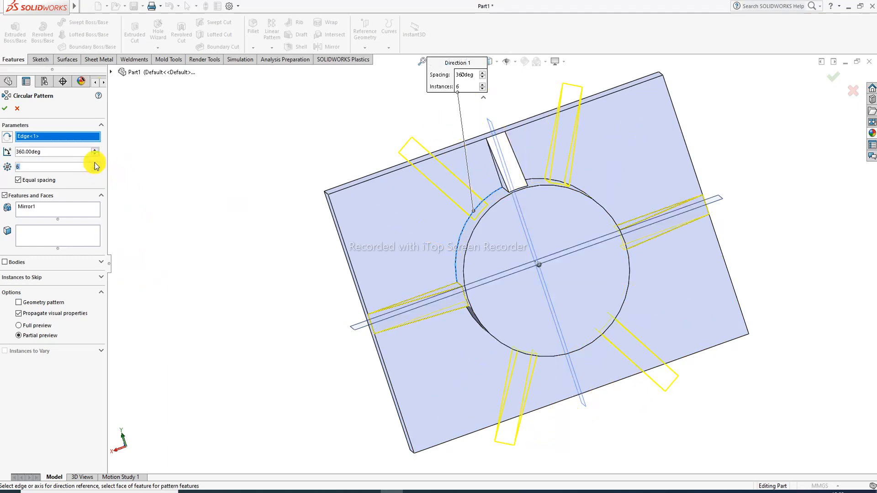
pyautogui.click(95, 164)
pyautogui.click(95, 164)
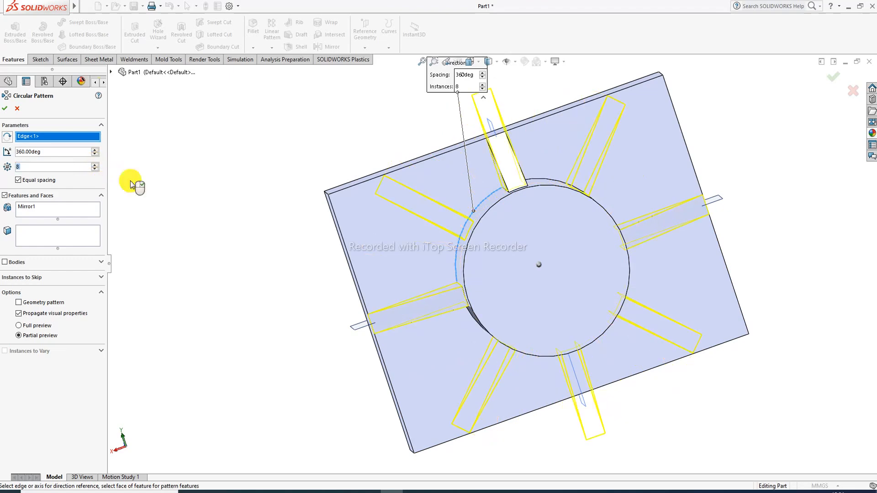
pyautogui.moveTo(337, 249); pyautogui.dragTo(344, 227, button='middle')
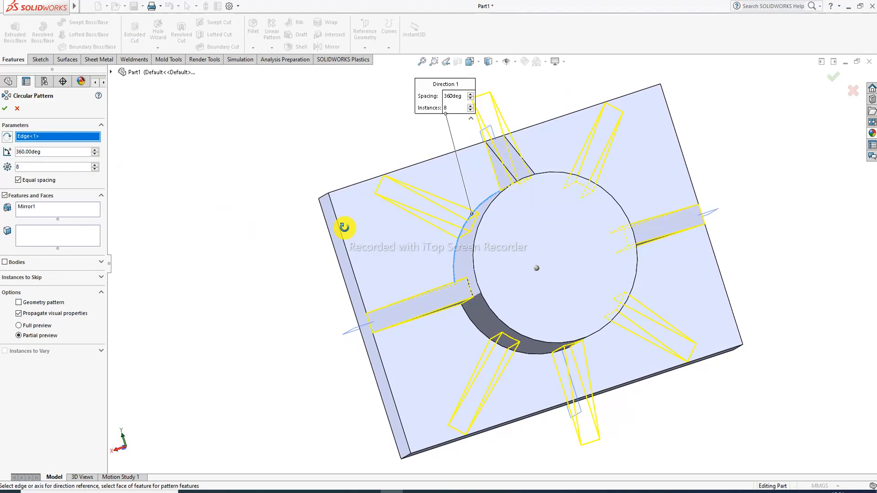
pyautogui.click(95, 165)
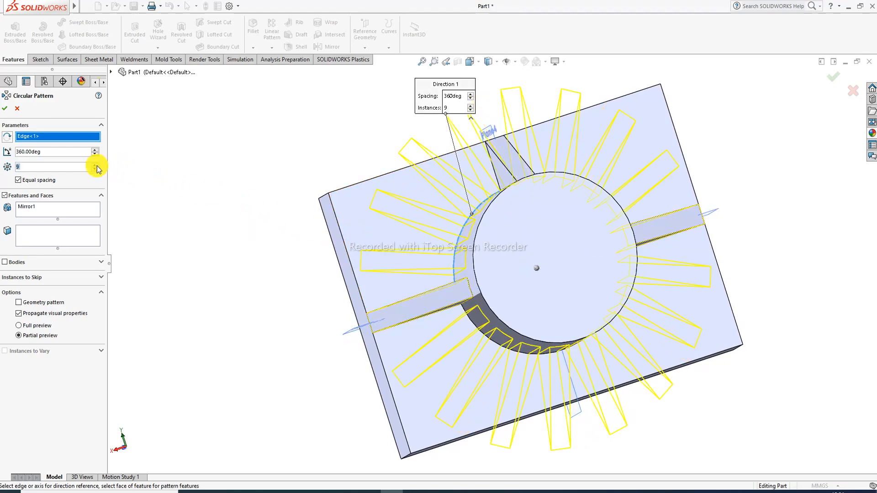
pyautogui.click(95, 165)
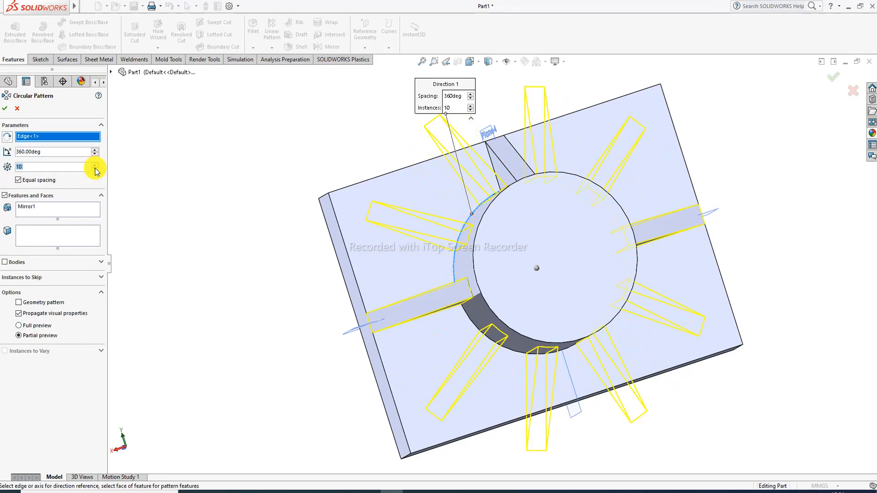
# Reduce the pattern's instance count to 2, raise it to 5, and try to apply the circular pattern
pyautogui.click(95, 169)
pyautogui.click(95, 169)
pyautogui.click(95, 169)
pyautogui.click(95, 169)
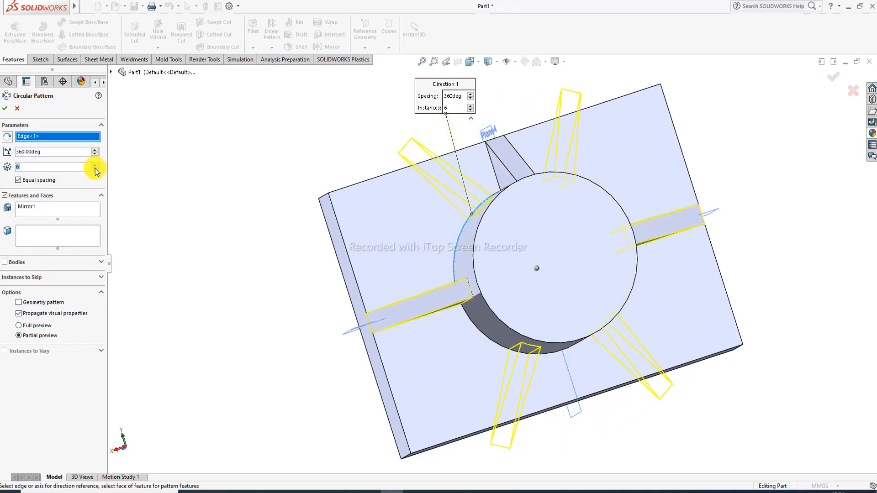
pyautogui.click(95, 169)
pyautogui.click(95, 170)
pyautogui.click(95, 169)
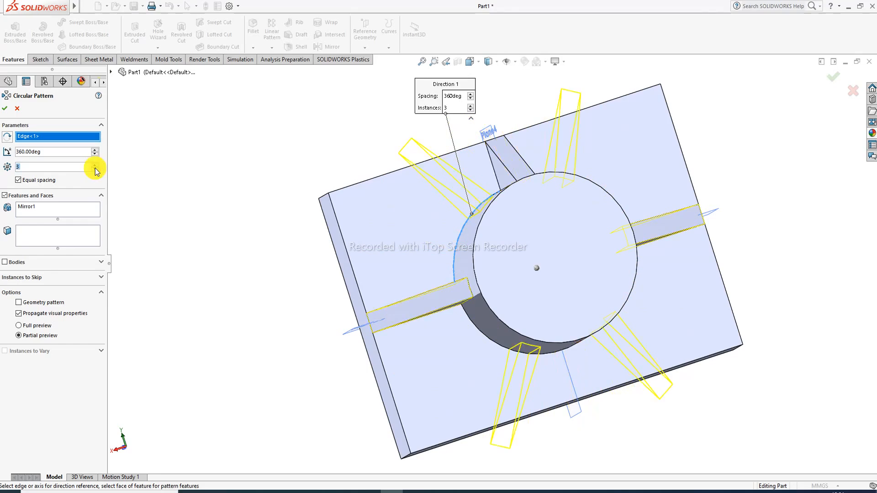
pyautogui.click(95, 169)
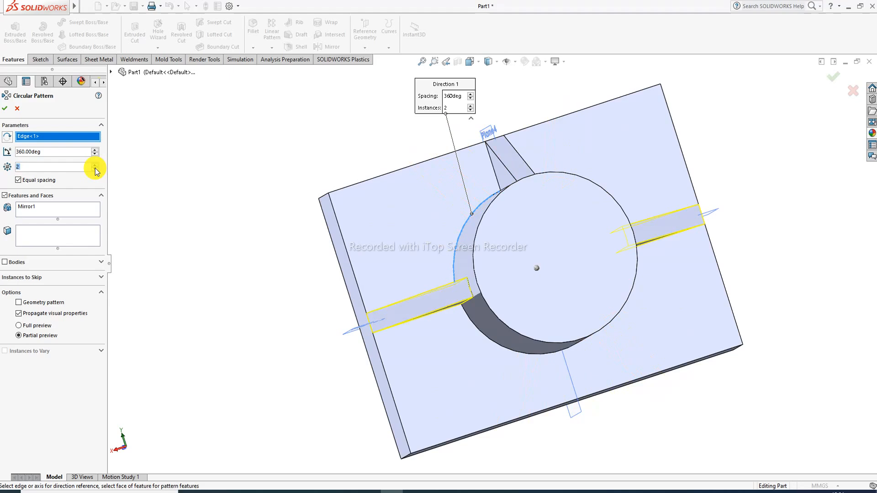
pyautogui.click(95, 169)
pyautogui.click(95, 170)
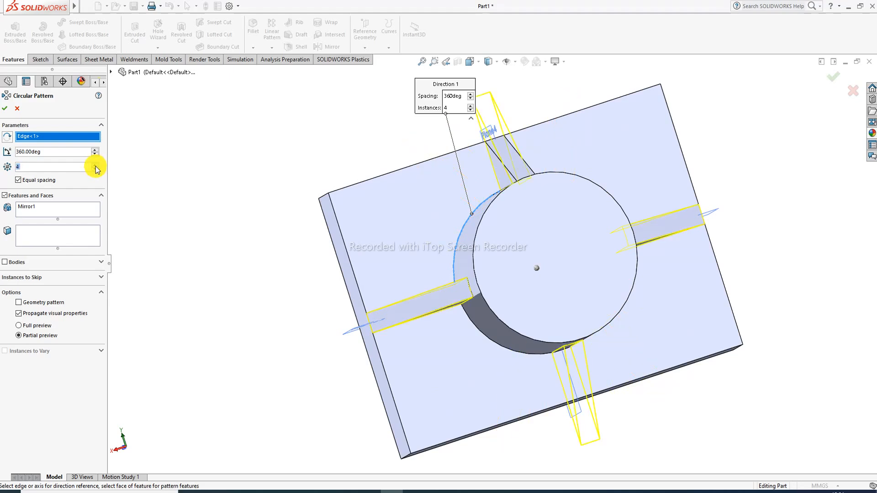
pyautogui.click(95, 167)
pyautogui.click(5, 109)
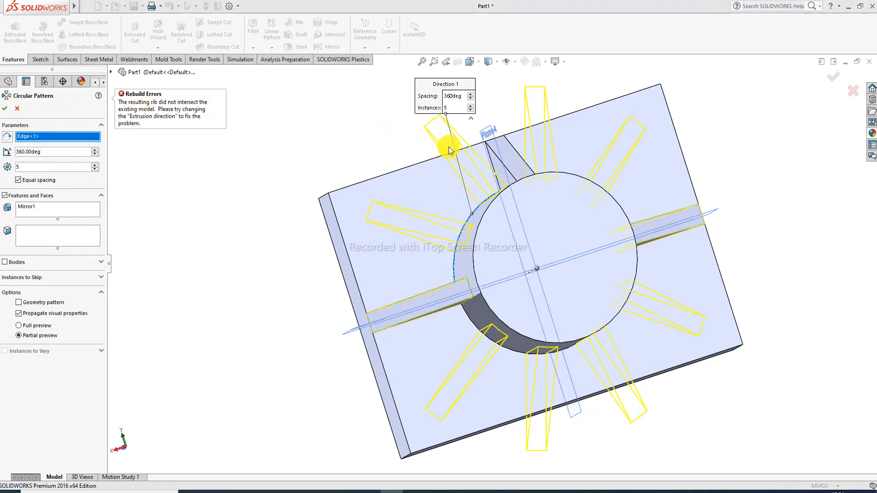
# Try skipping instance 5 of the circular pattern, and cancel the whole pattern
pyautogui.moveTo(424, 165); pyautogui.dragTo(486, 186, button='middle')
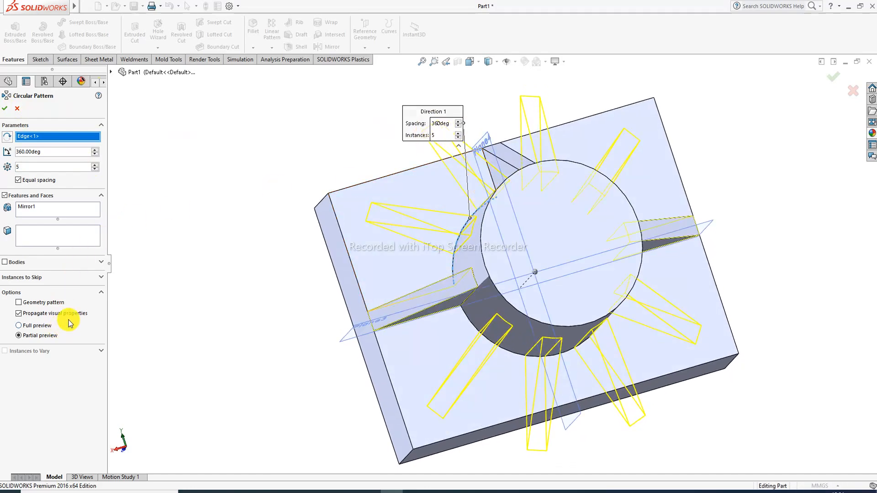
pyautogui.click(53, 280)
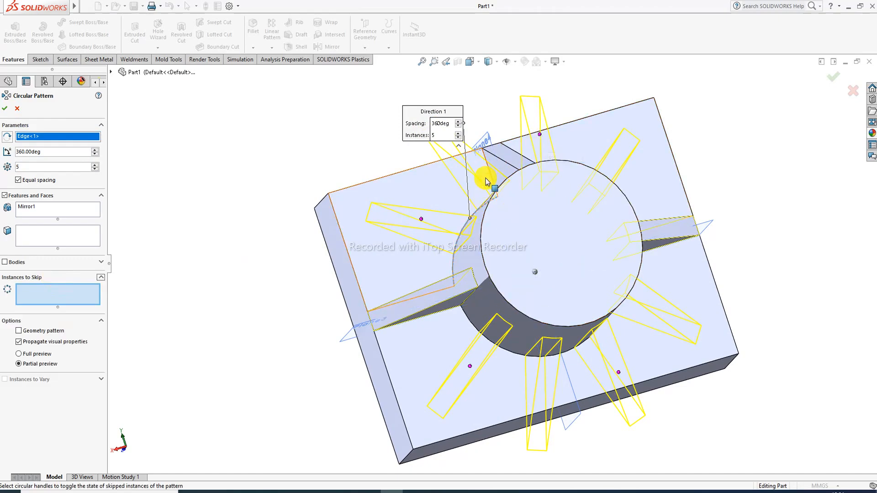
pyautogui.moveTo(561, 259); pyautogui.dragTo(556, 219, button='middle')
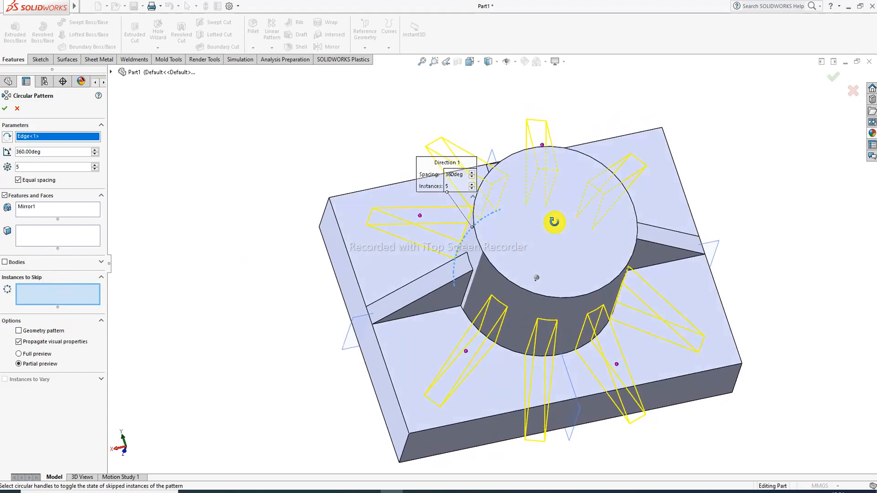
pyautogui.click(615, 365)
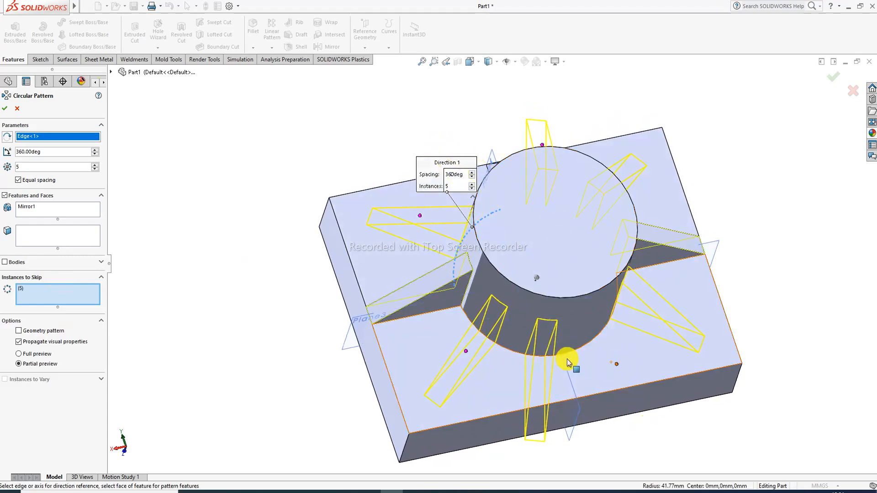
pyautogui.moveTo(547, 365); pyautogui.dragTo(544, 366, button='middle')
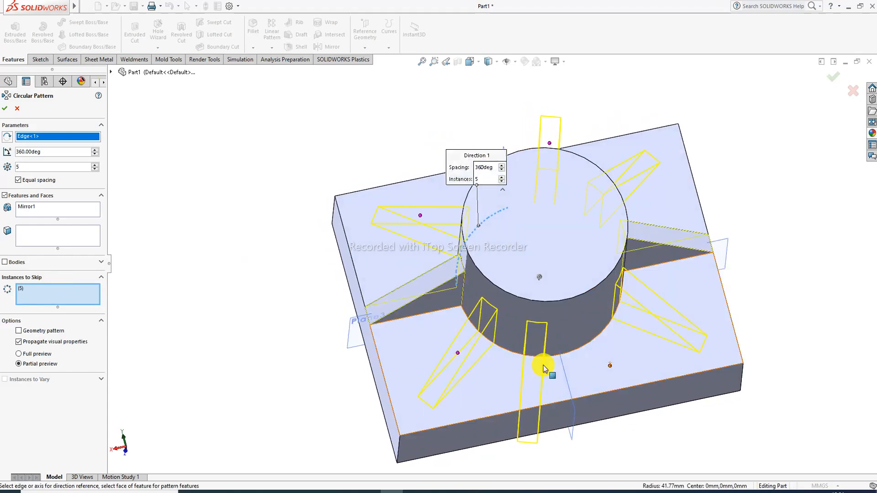
pyautogui.click(544, 365)
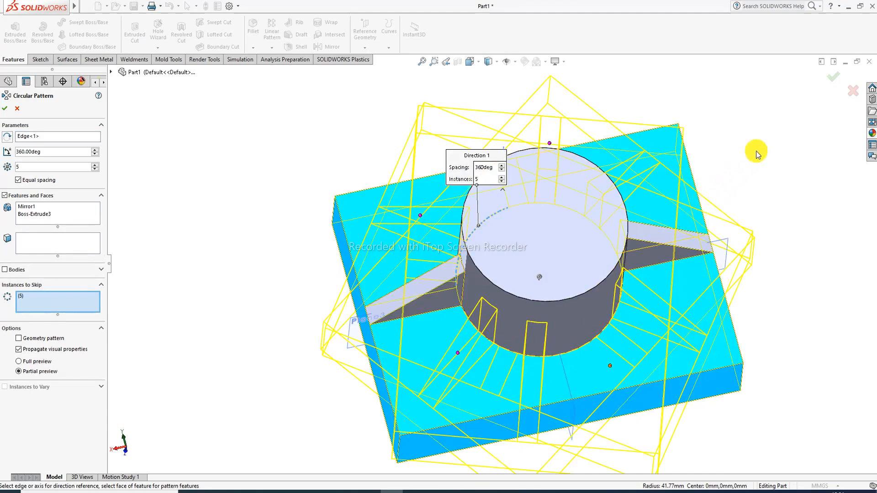
pyautogui.click(850, 91)
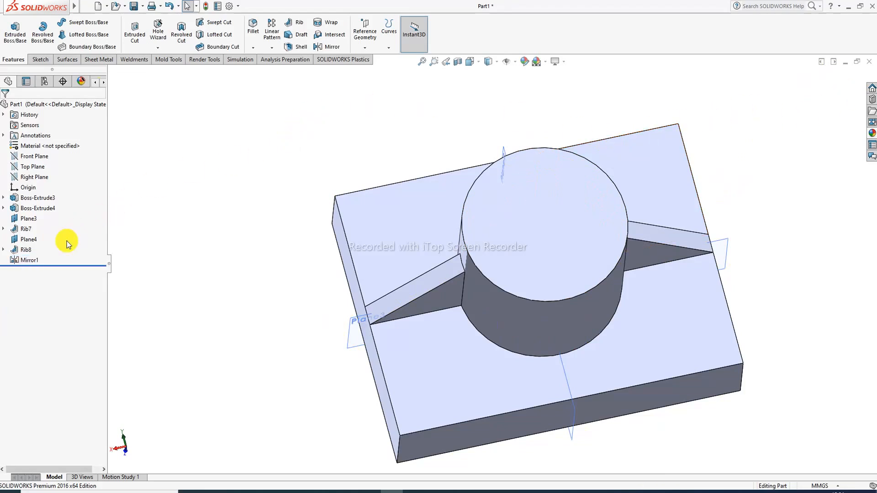
pyautogui.rightClick(35, 263)
pyautogui.click(221, 206)
pyautogui.moveTo(343, 143); pyautogui.dragTo(363, 152, button='middle')
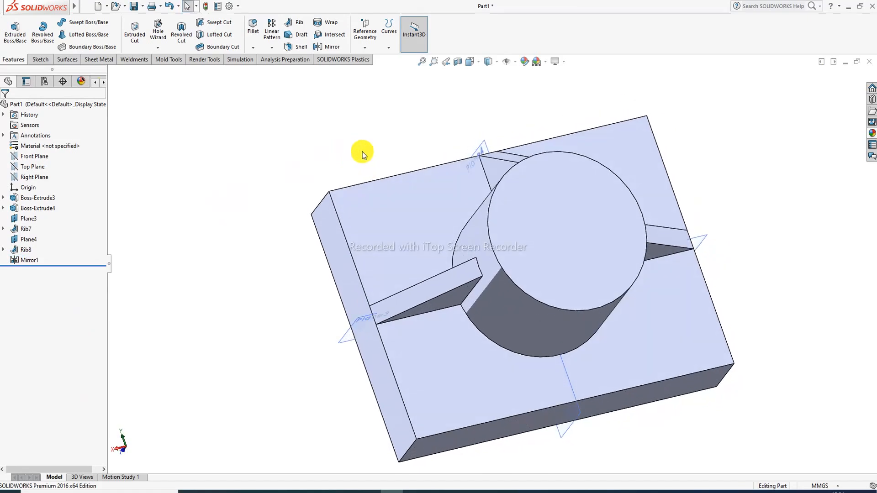
pyautogui.moveTo(426, 171); pyautogui.dragTo(426, 120, button='middle')
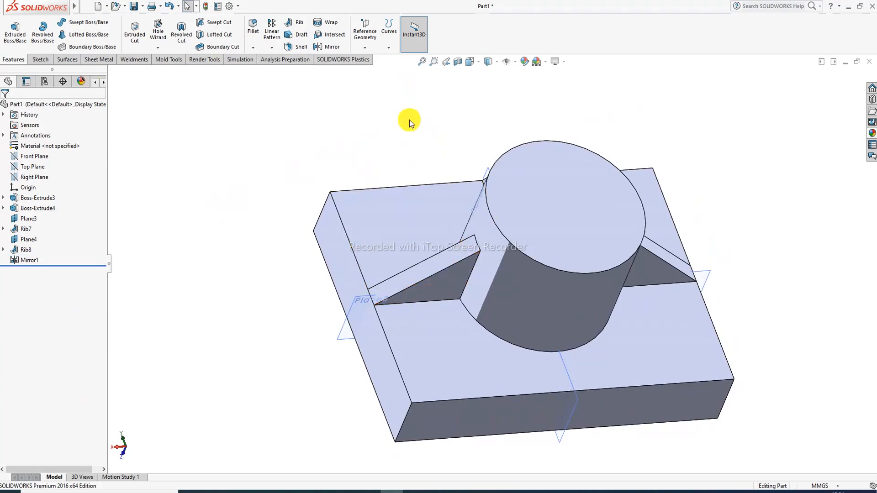
# Mirror the second rib to the opposite side of the cylinder about the mid plane that runs through the first rib
pyautogui.moveTo(490, 225); pyautogui.dragTo(533, 259, button='middle')
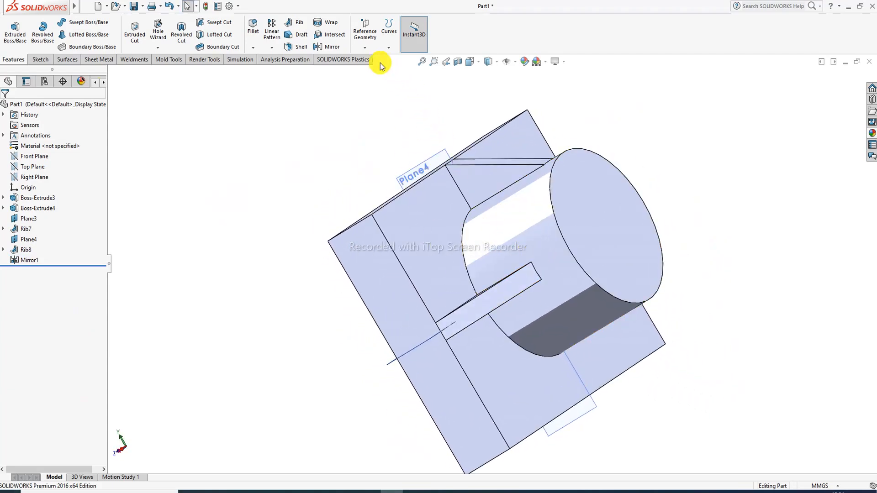
pyautogui.click(338, 49)
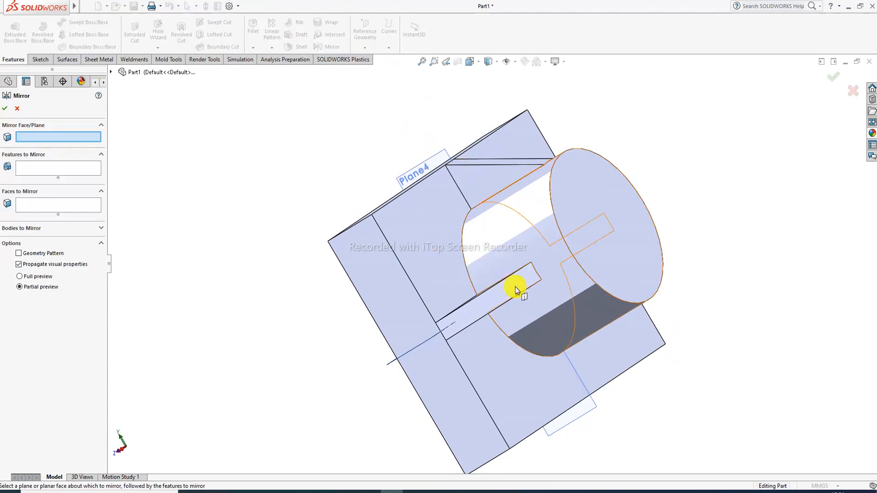
pyautogui.click(447, 327)
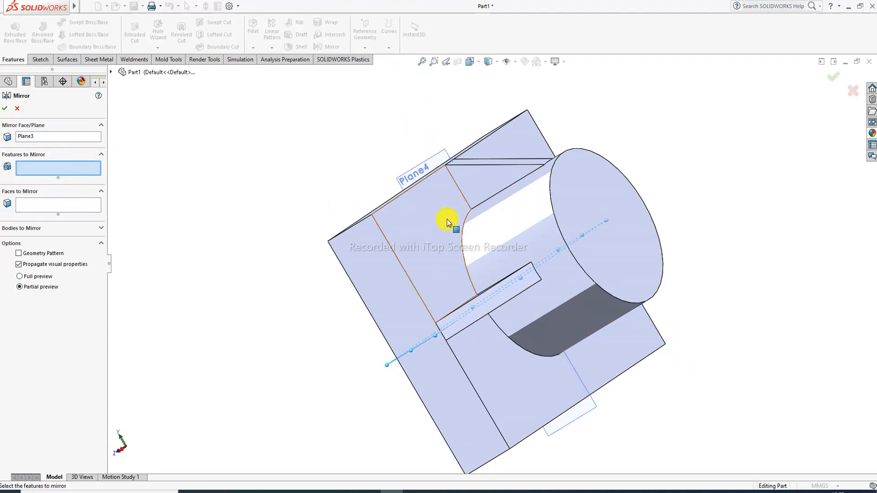
pyautogui.click(485, 179)
pyautogui.moveTo(523, 254); pyautogui.dragTo(730, 130, button='middle')
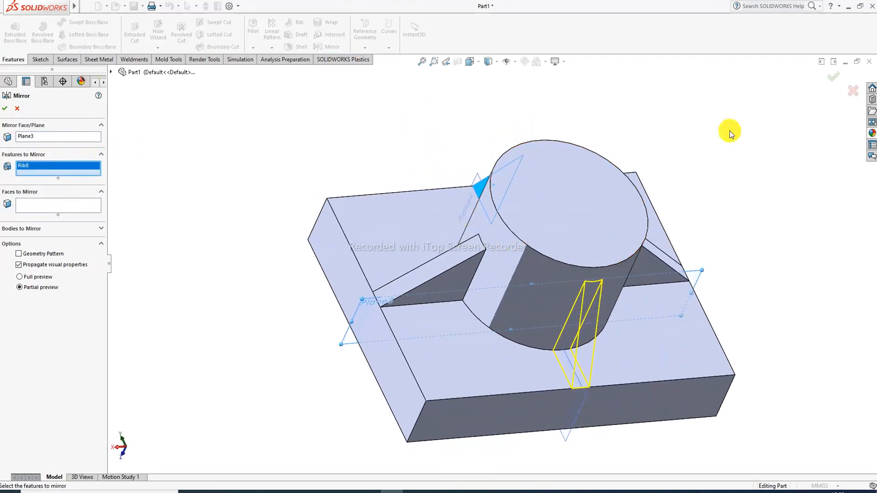
pyautogui.rightClick(812, 99)
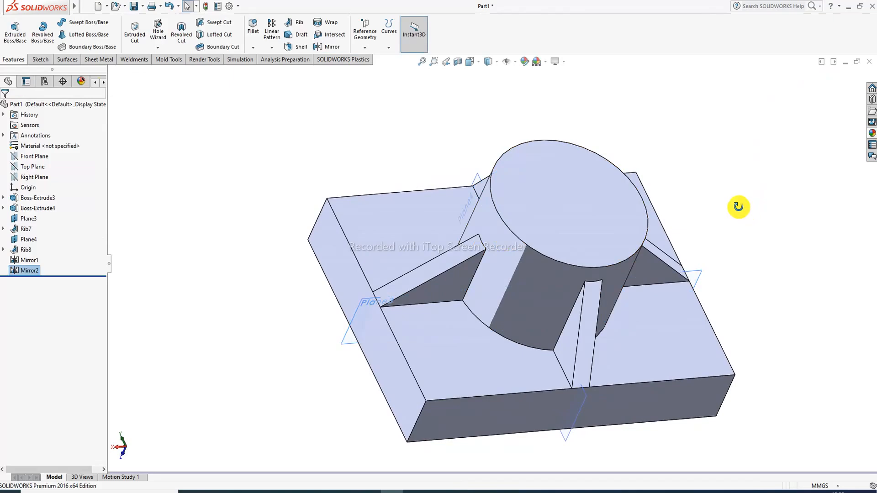
pyautogui.moveTo(738, 207); pyautogui.dragTo(687, 182, button='middle')
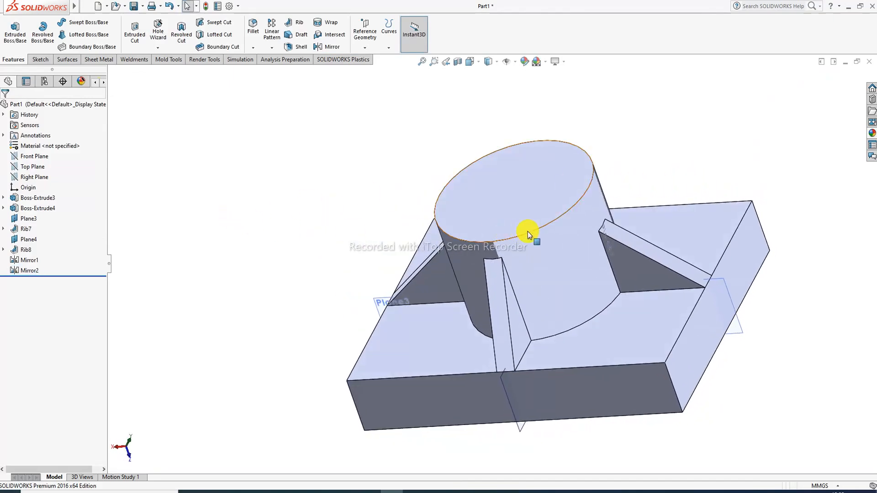
# Hide the two mid reference planes, Plane3 and Plane4, that run through the ribs
pyautogui.moveTo(527, 231); pyautogui.dragTo(588, 265, button='middle')
pyautogui.click(368, 300)
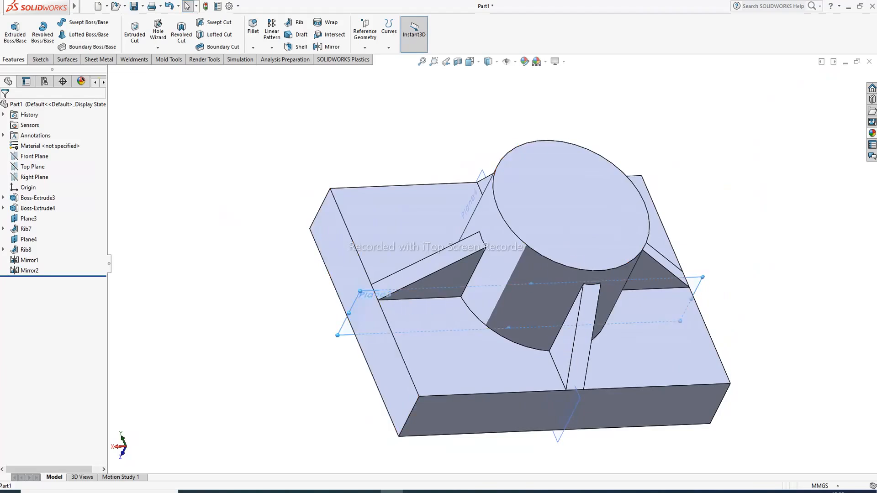
pyautogui.click(412, 265)
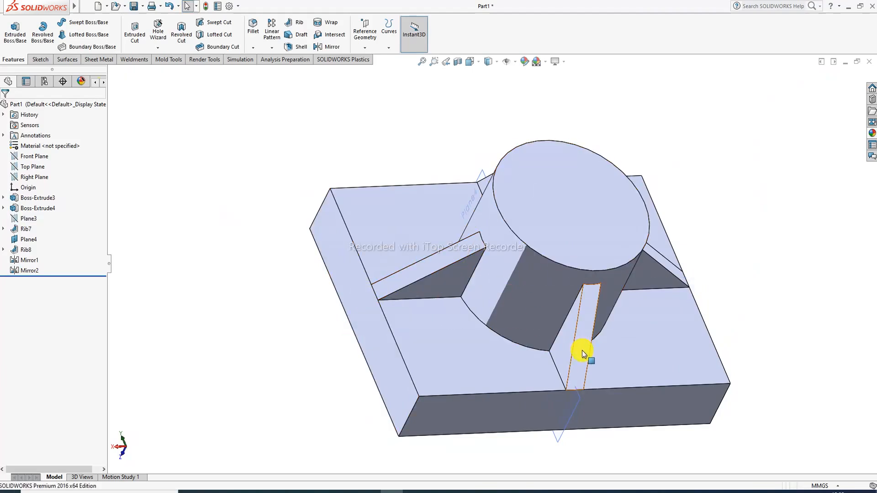
pyautogui.click(578, 397)
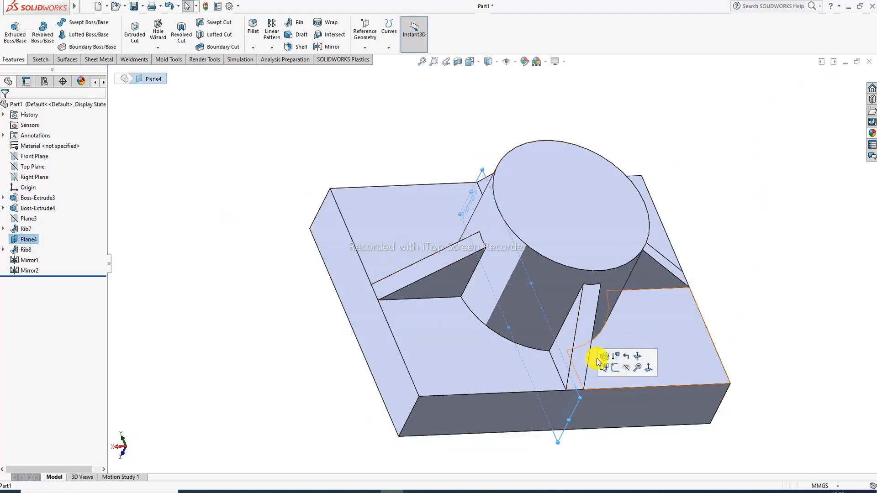
pyautogui.click(627, 369)
# Sketch a circle of about 26 mm radius, centred on the origin, on the boss's top face and finish the sketch
pyautogui.click(563, 203)
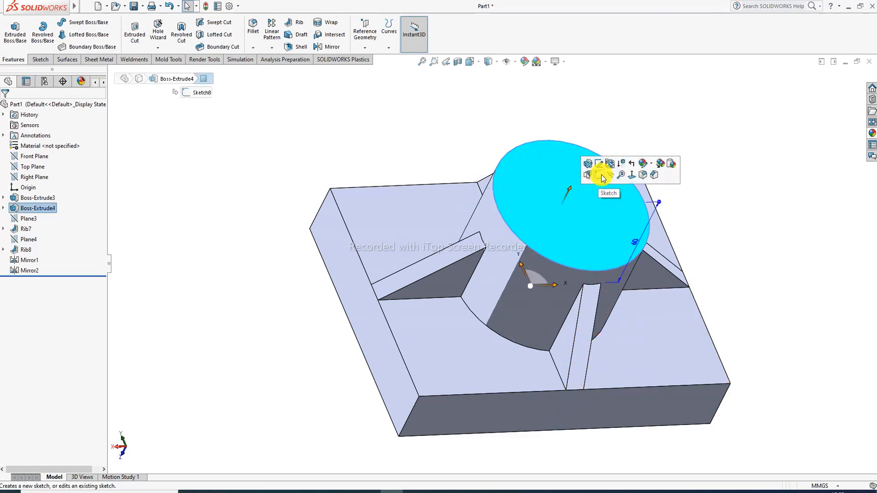
pyautogui.click(597, 172)
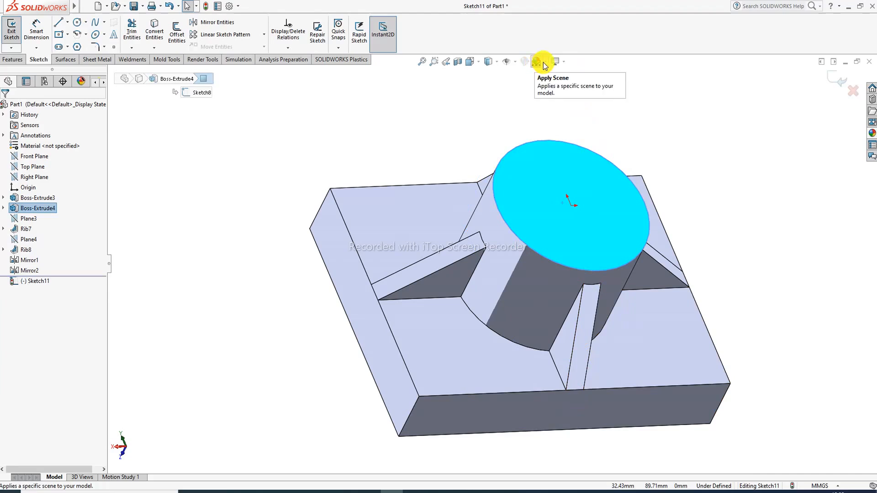
pyautogui.click(479, 63)
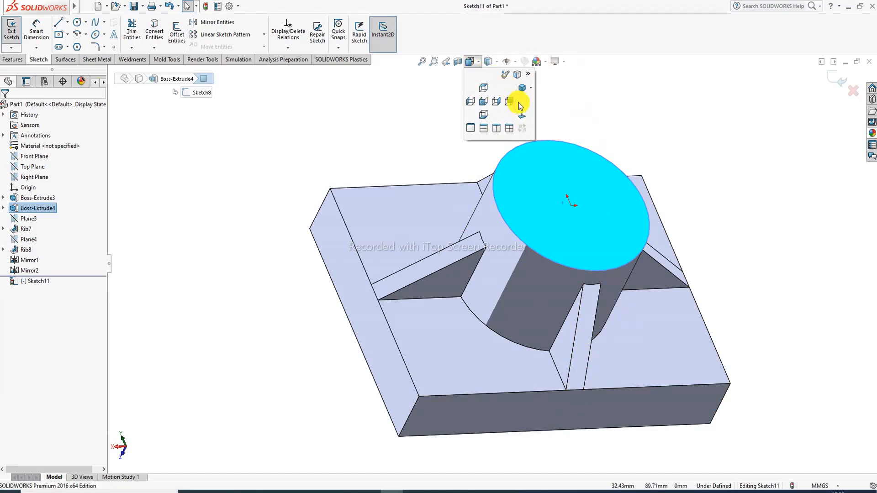
pyautogui.click(523, 116)
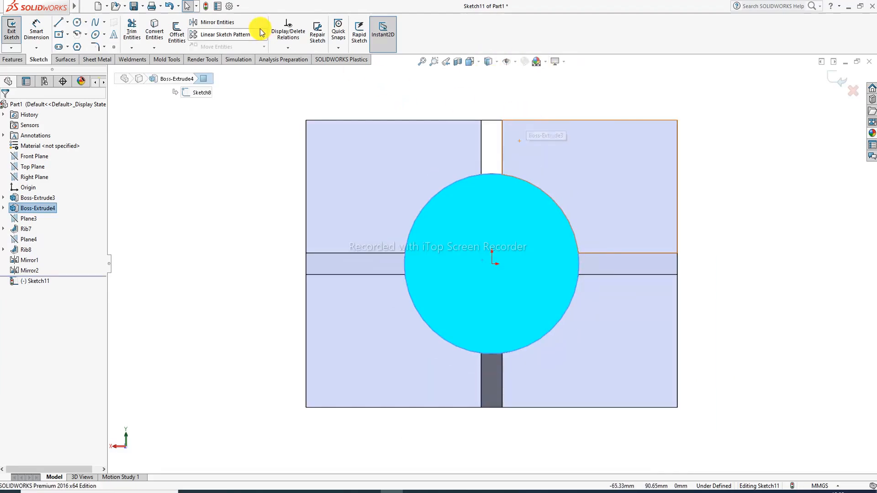
pyautogui.click(77, 23)
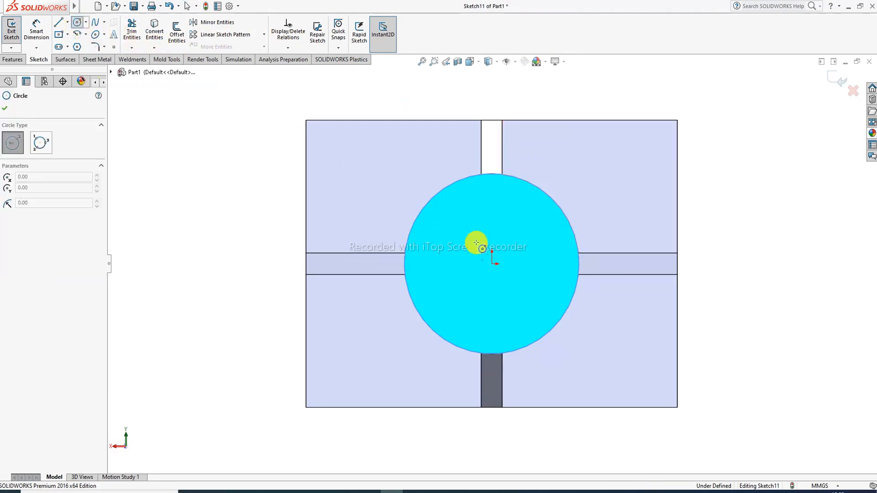
pyautogui.click(492, 264)
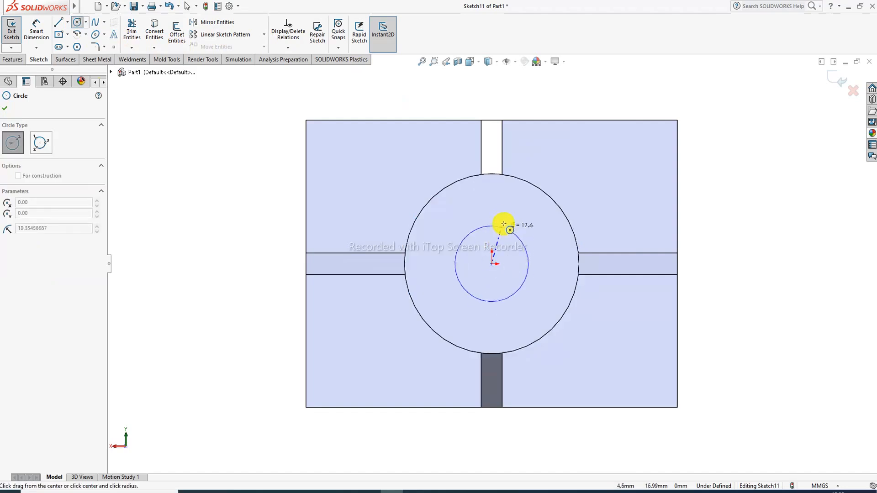
pyautogui.click(506, 211)
pyautogui.rightClick(724, 107)
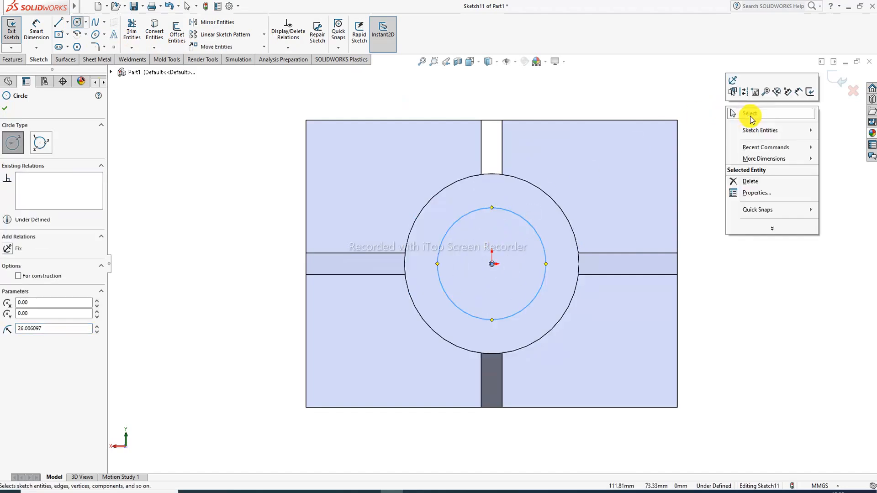
pyautogui.click(751, 115)
pyautogui.click(836, 81)
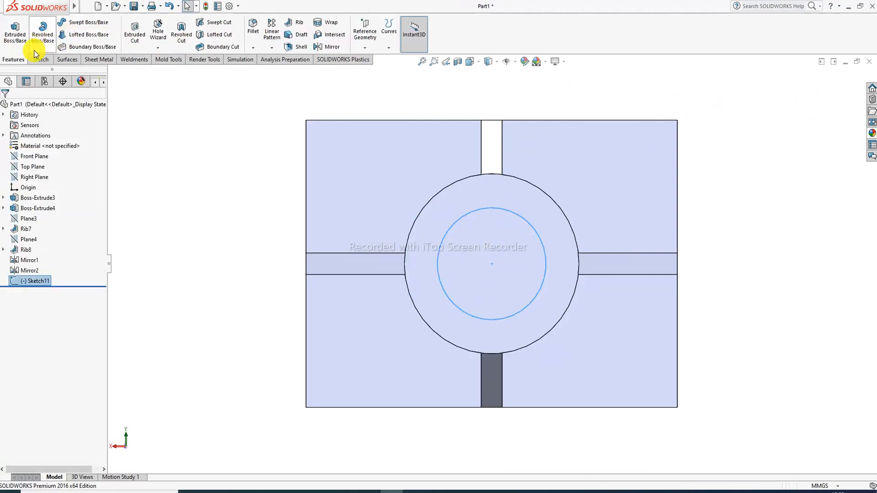
# Cut-extrude the circle through the boss and base block with the Up To Next end condition
pyautogui.click(135, 33)
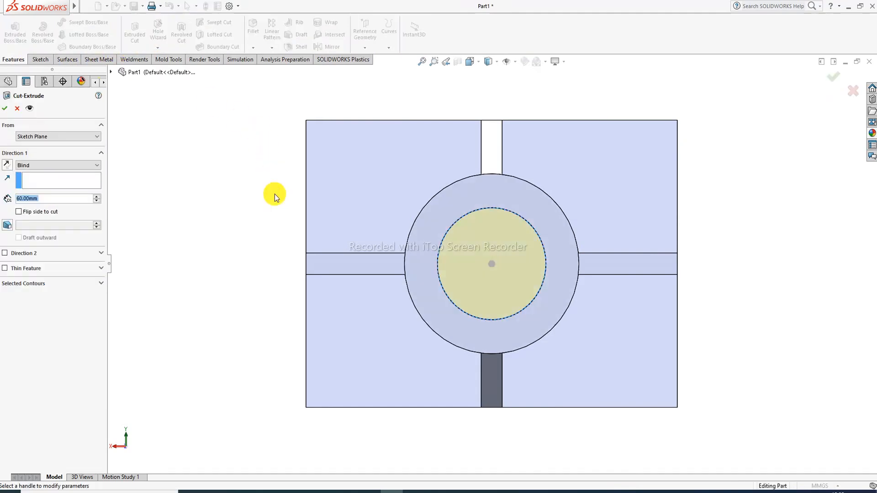
pyautogui.click(54, 166)
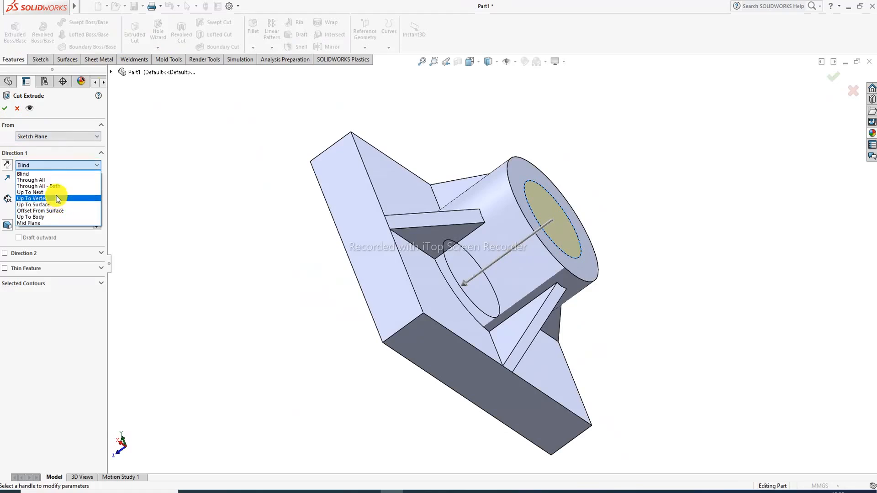
pyautogui.click(57, 193)
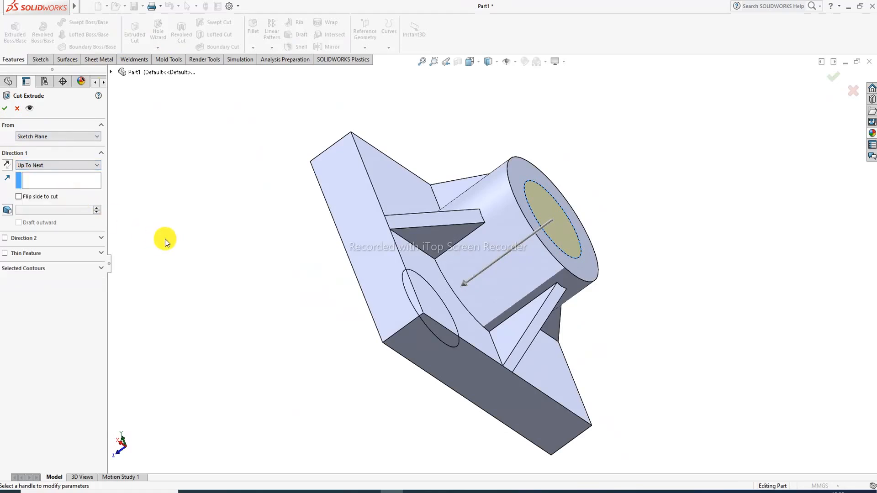
pyautogui.moveTo(205, 221); pyautogui.dragTo(210, 200, button='middle')
pyautogui.click(5, 108)
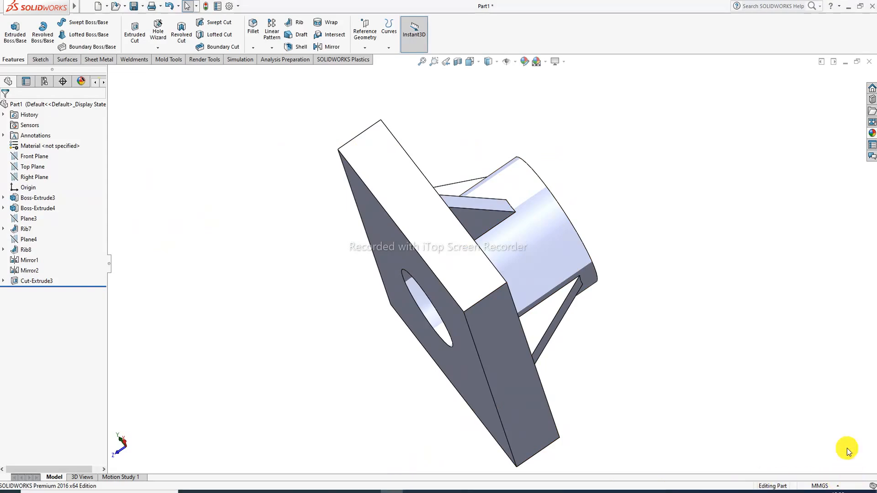
# Apply a blue colour (RGB 0, 6, 199) to the whole part
pyautogui.moveTo(655, 242); pyautogui.dragTo(553, 155, button='middle')
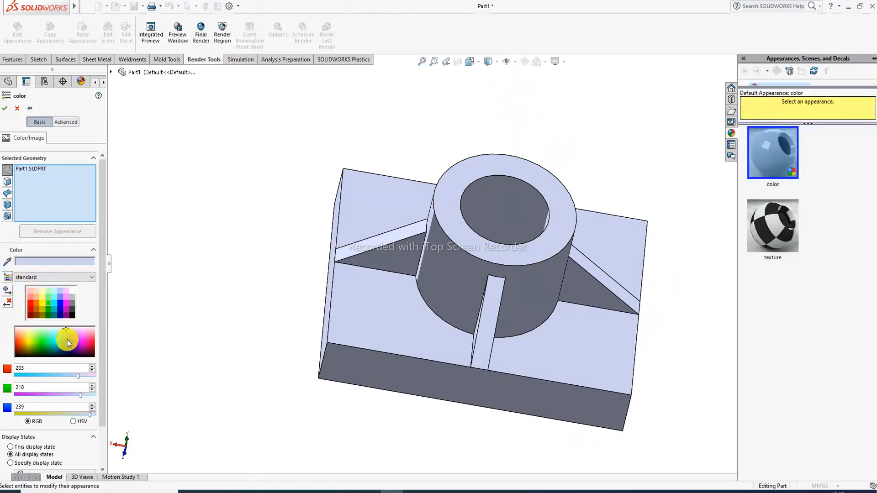
pyautogui.click(68, 349)
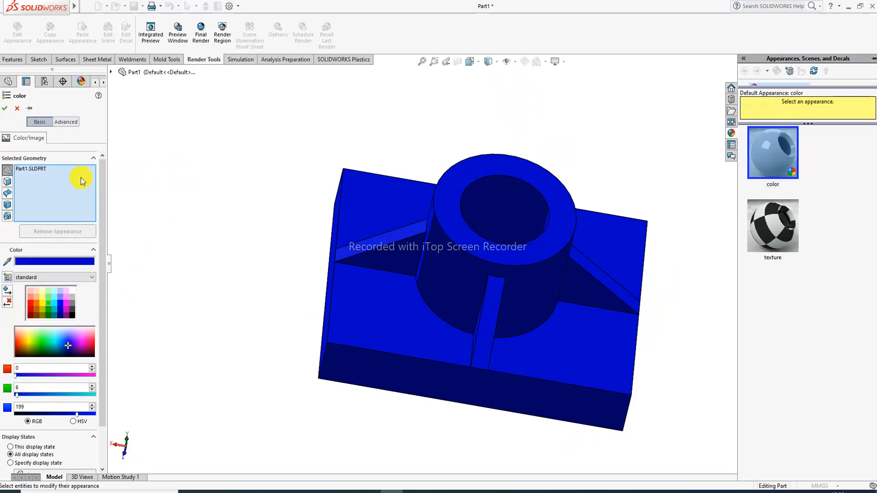
pyautogui.click(6, 109)
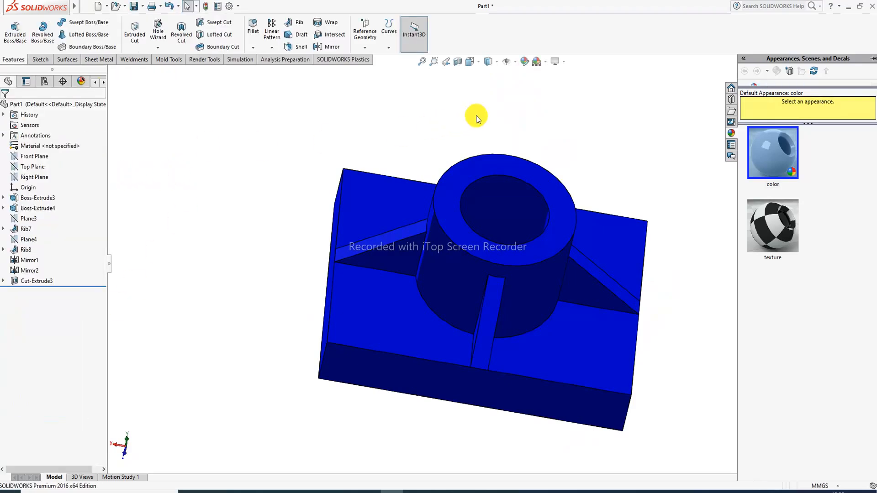
# Colour only the cylindrical boss feature, trying pink (RGB 255, 63, 162) and settling on green (RGB 0, 255, 0)
pyautogui.click(525, 61)
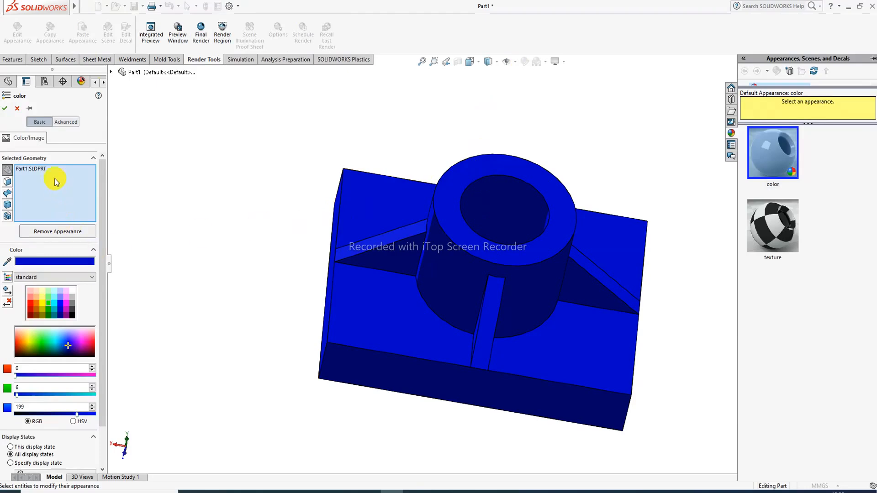
pyautogui.rightClick(56, 175)
pyautogui.click(86, 181)
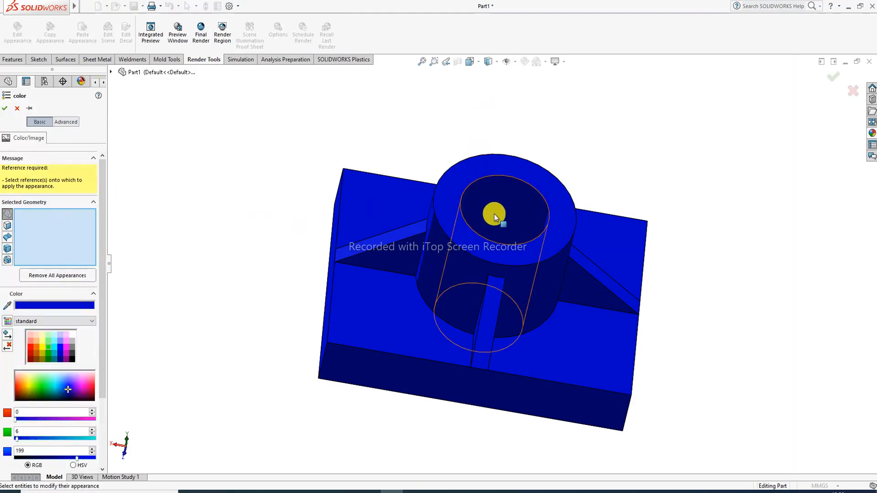
pyautogui.moveTo(386, 223); pyautogui.dragTo(405, 201, button='middle')
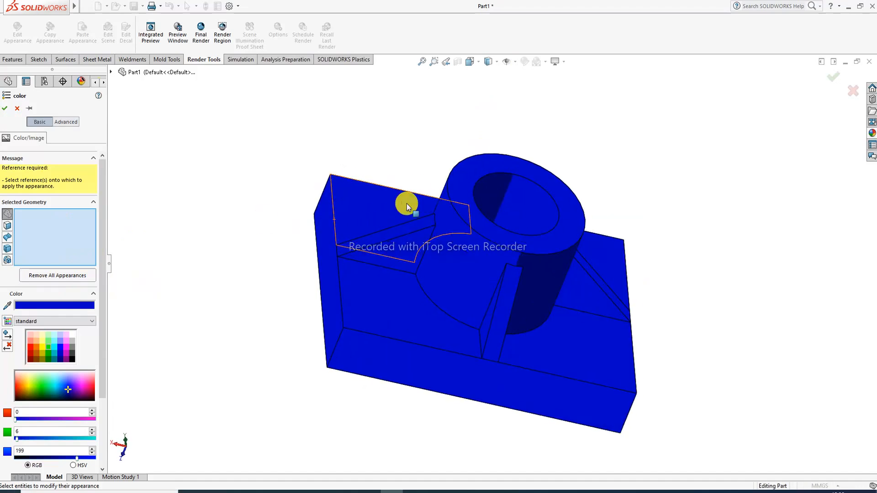
pyautogui.click(8, 259)
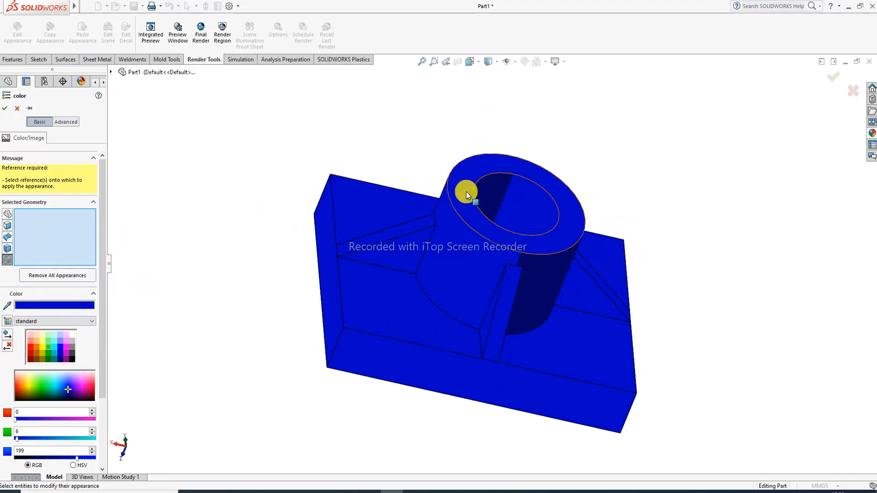
pyautogui.click(89, 383)
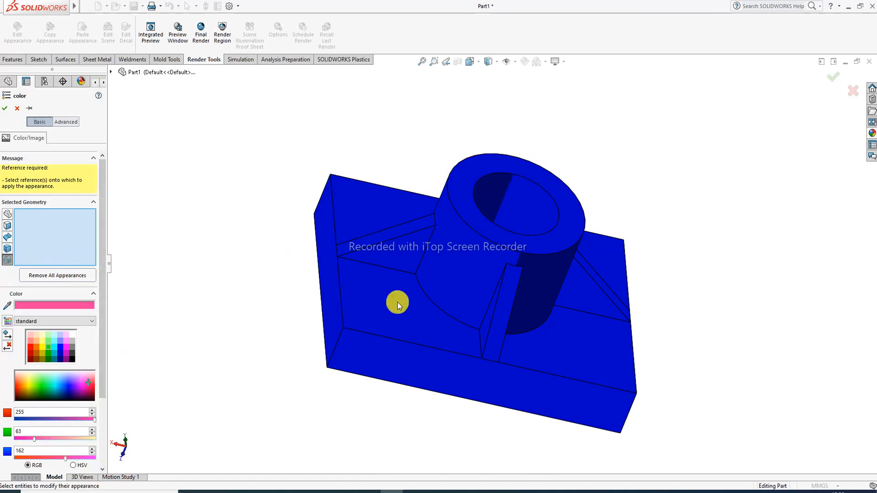
pyautogui.click(500, 230)
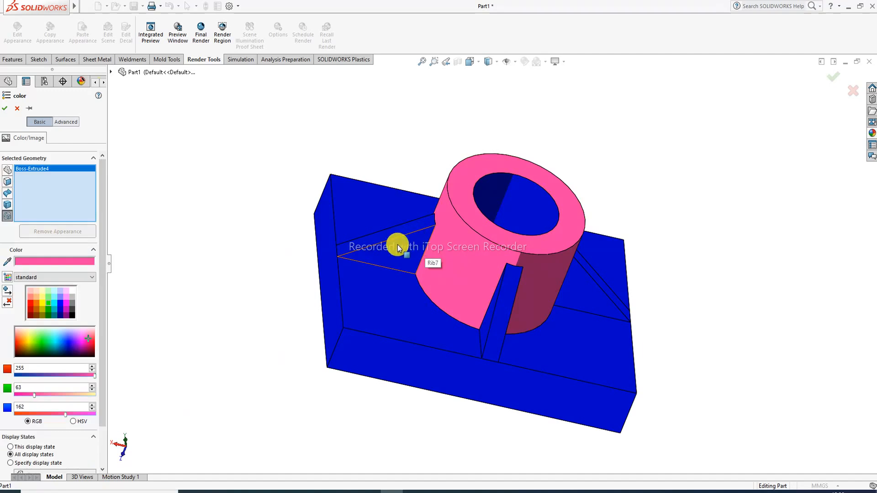
pyautogui.click(50, 309)
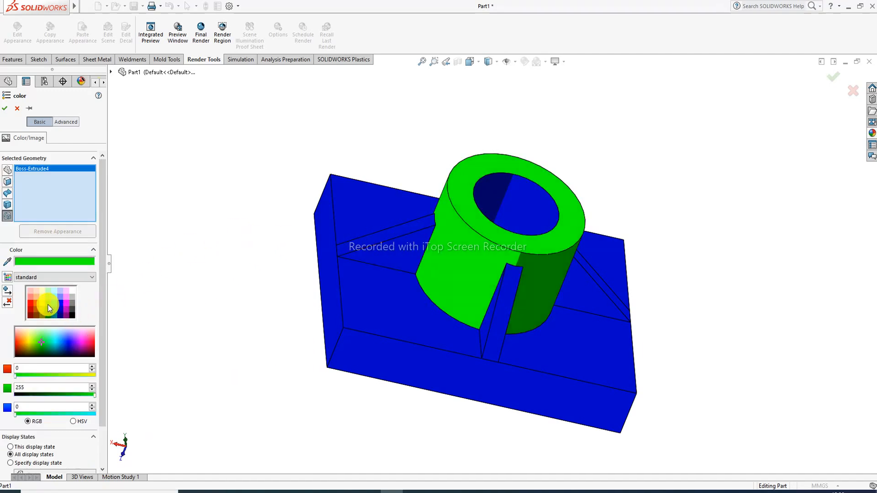
pyautogui.click(4, 108)
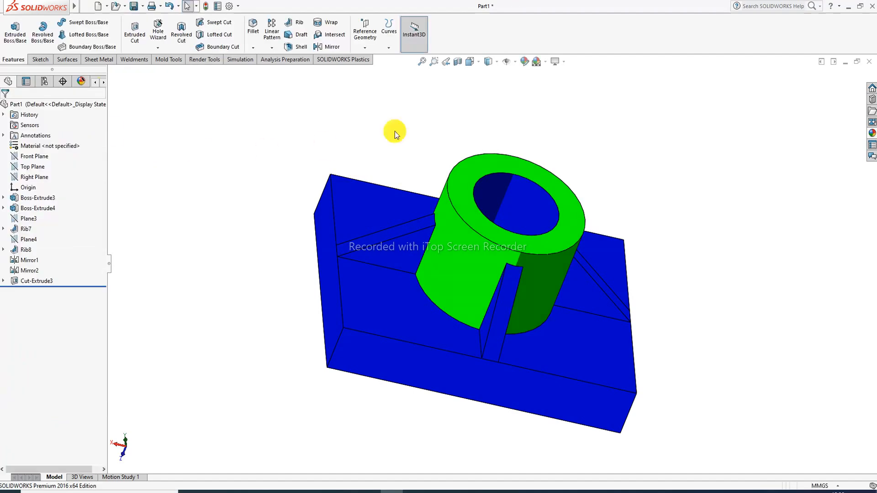
# Replace the whole-part colour selection with the first rib feature, Rib7, and set its colour to magenta (RGB 255, 0, 255)
pyautogui.click(506, 62)
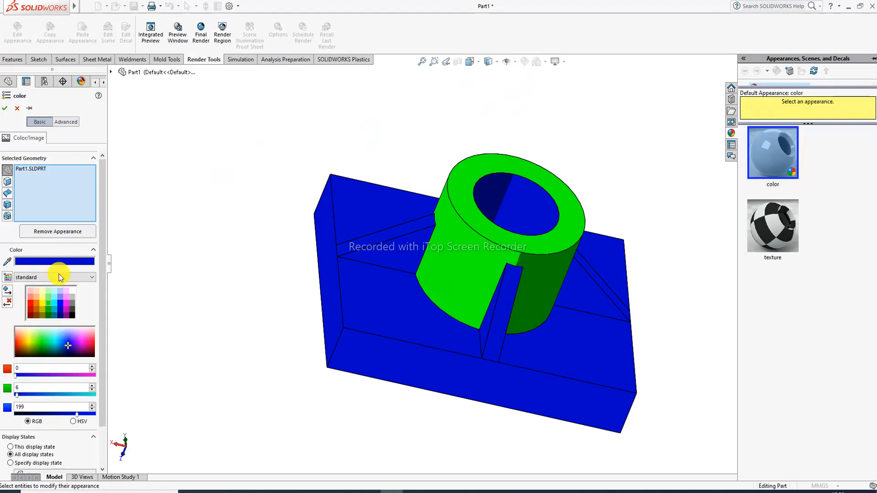
pyautogui.rightClick(48, 198)
pyautogui.click(64, 203)
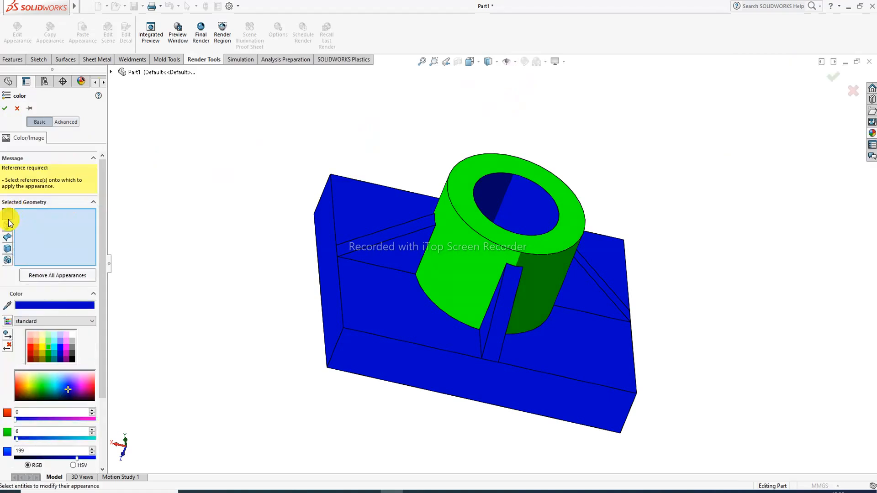
pyautogui.click(7, 261)
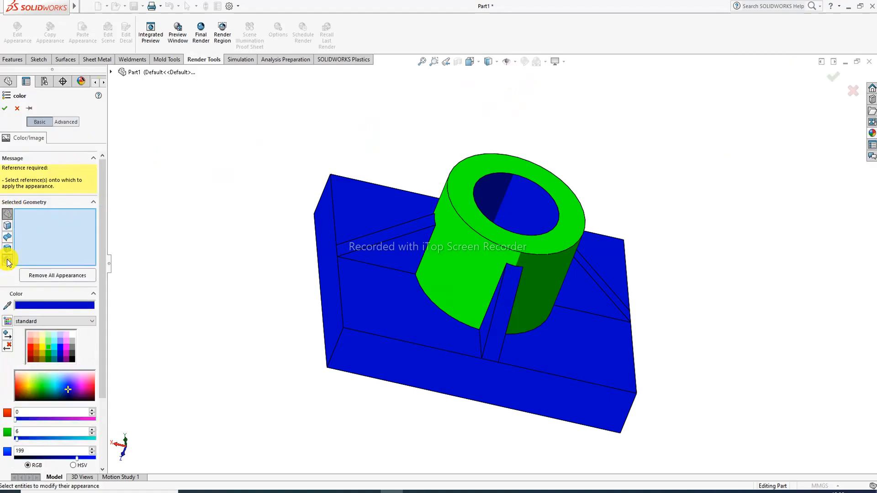
pyautogui.click(397, 233)
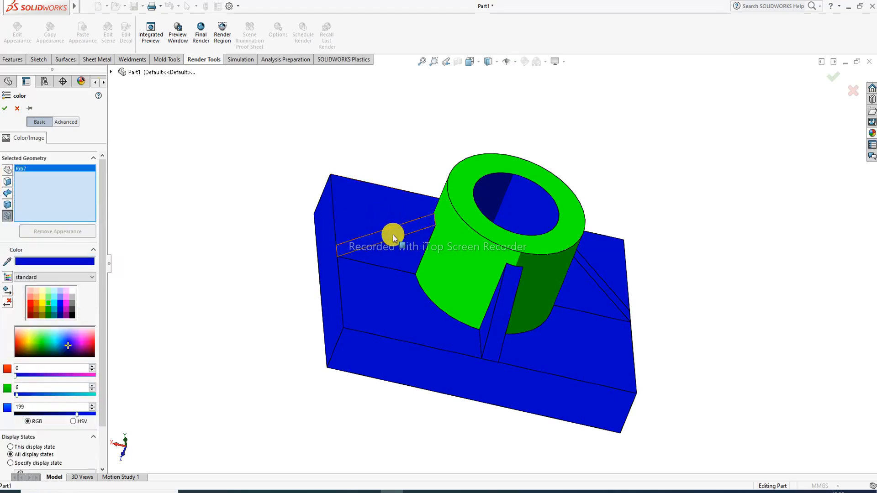
pyautogui.click(67, 303)
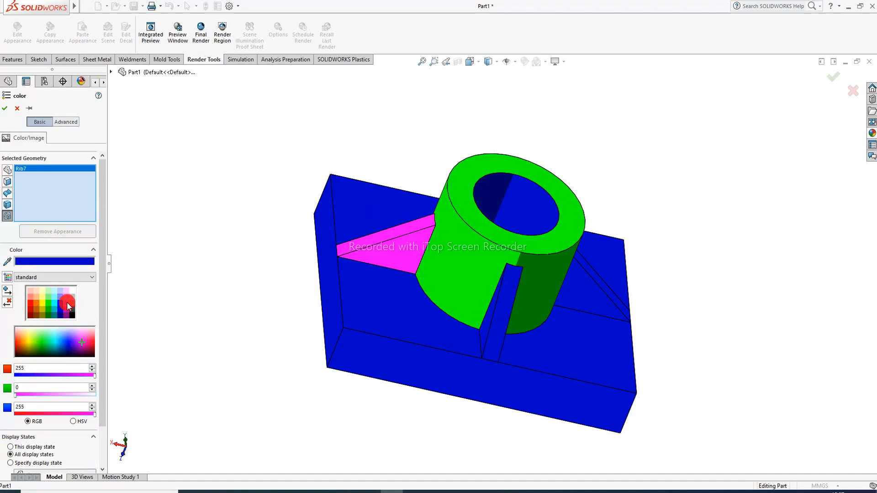
# Add the other three ribs, Mirror2, Mirror1 and Rib8, to the magenta colour selection and apply it
pyautogui.click(501, 313)
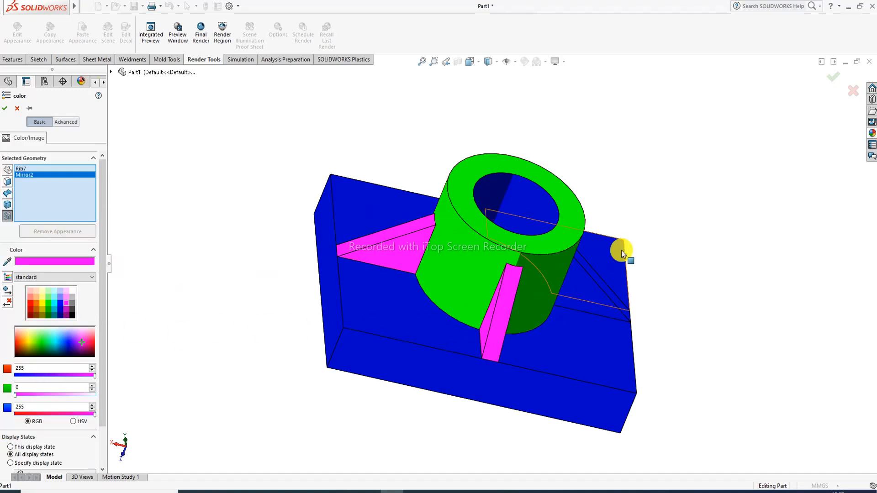
pyautogui.click(600, 278)
pyautogui.moveTo(609, 275); pyautogui.dragTo(515, 319, button='middle')
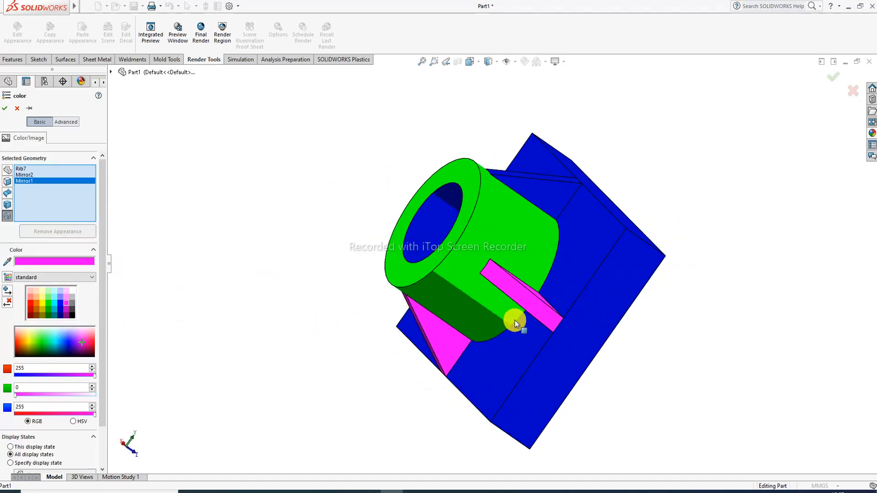
pyautogui.click(566, 205)
pyautogui.moveTo(550, 206); pyautogui.dragTo(633, 178, button='middle')
pyautogui.click(6, 109)
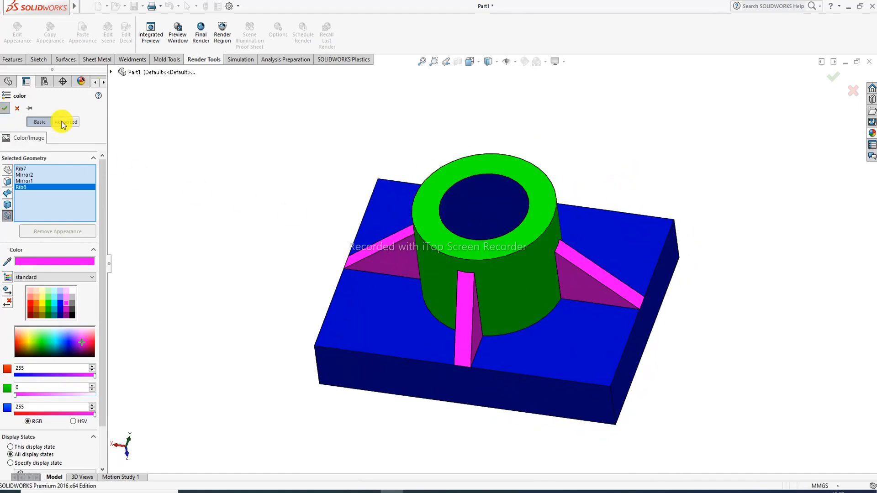
pyautogui.scroll(-3, 437, 300)
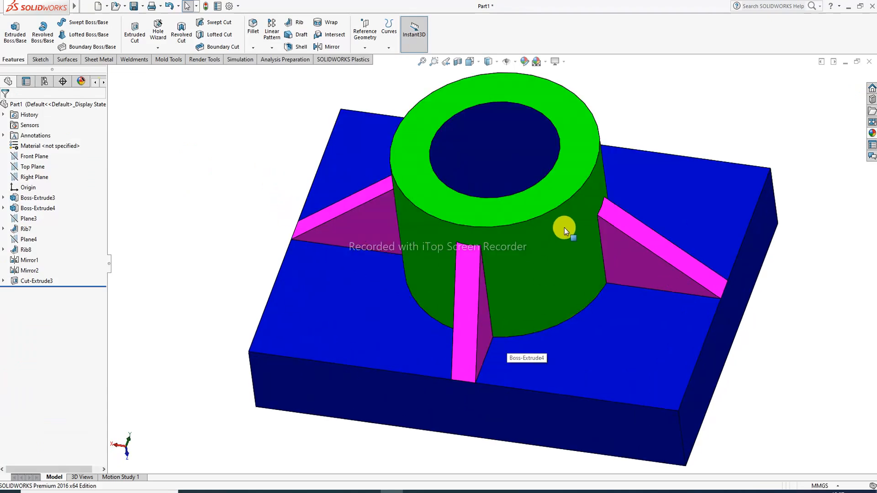
# Inspect the coloured part from several sides and in the isometric view
pyautogui.moveTo(564, 229); pyautogui.dragTo(587, 267, button='middle')
pyautogui.moveTo(621, 234); pyautogui.dragTo(333, 456, button='middle')
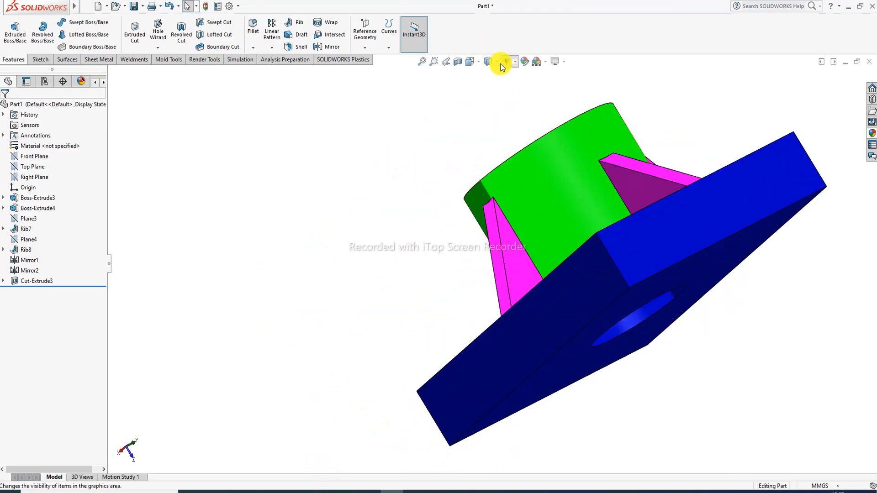
pyautogui.click(470, 61)
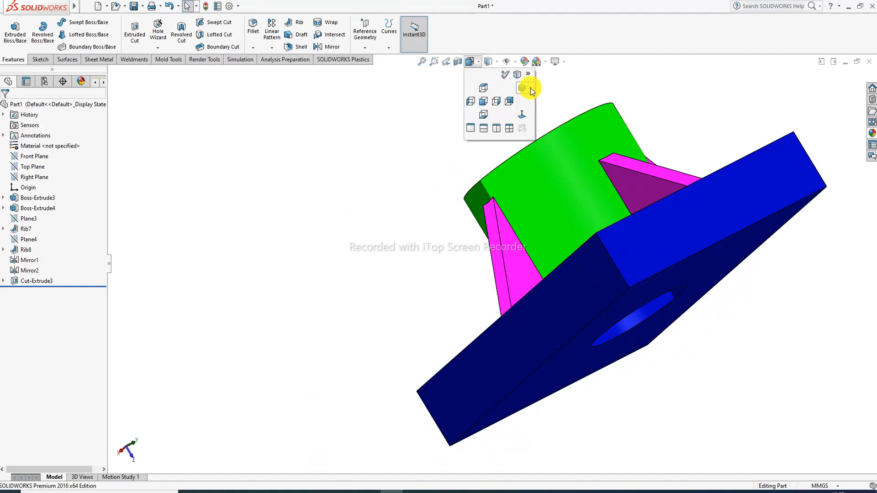
pyautogui.click(525, 89)
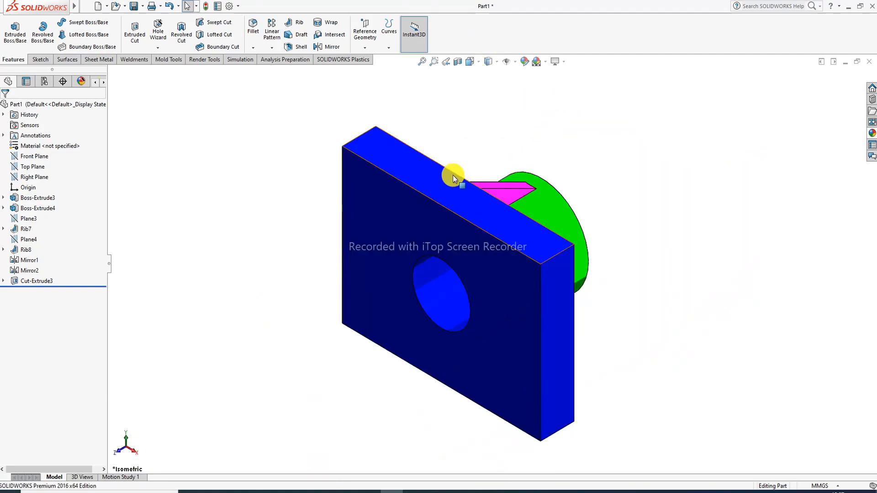
pyautogui.moveTo(454, 174); pyautogui.dragTo(451, 237, button='middle')
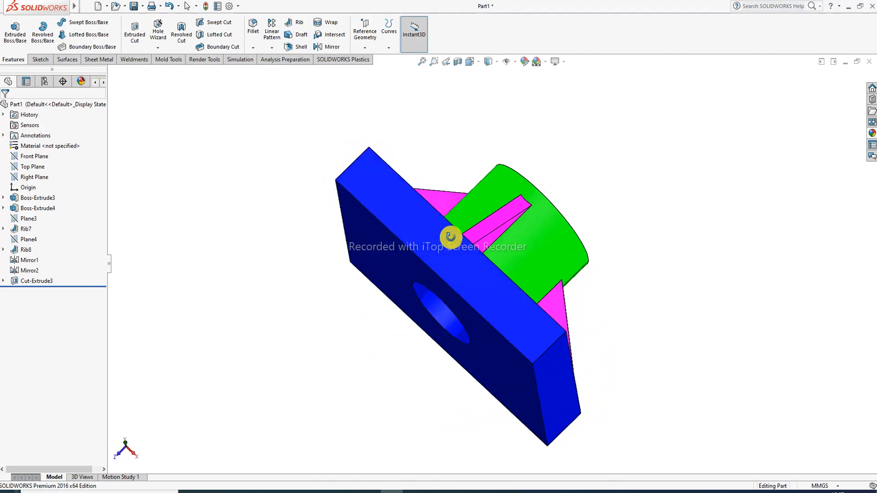
# Recolour the whole part, trying yellow (RGB 255, 255, 0) and purple (RGB 192, 0, 192) and settling on a bright blue
pyautogui.click(525, 62)
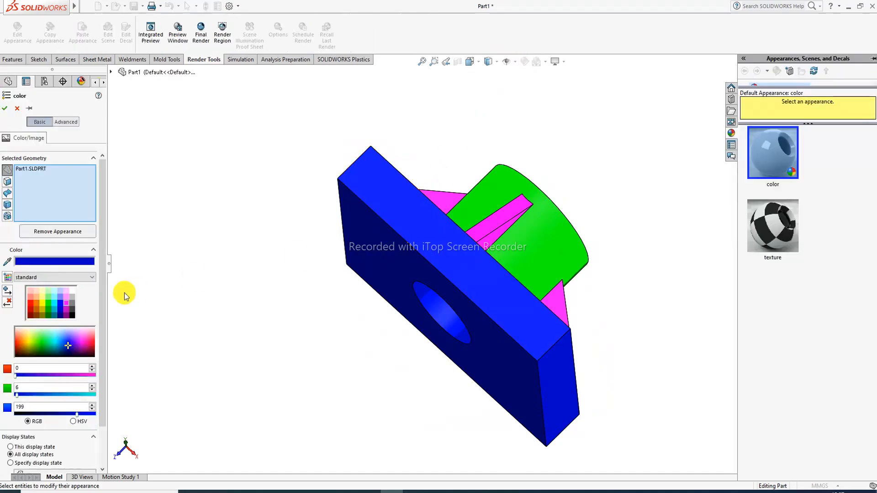
pyautogui.click(392, 247)
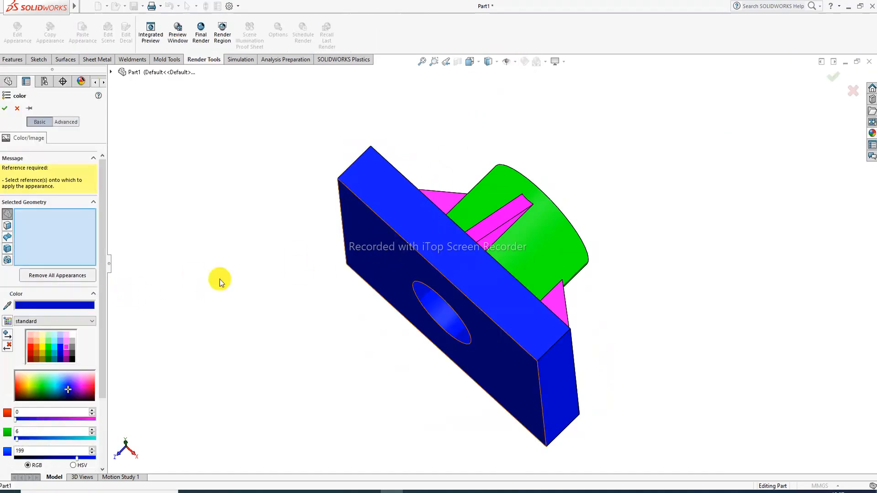
pyautogui.click(42, 347)
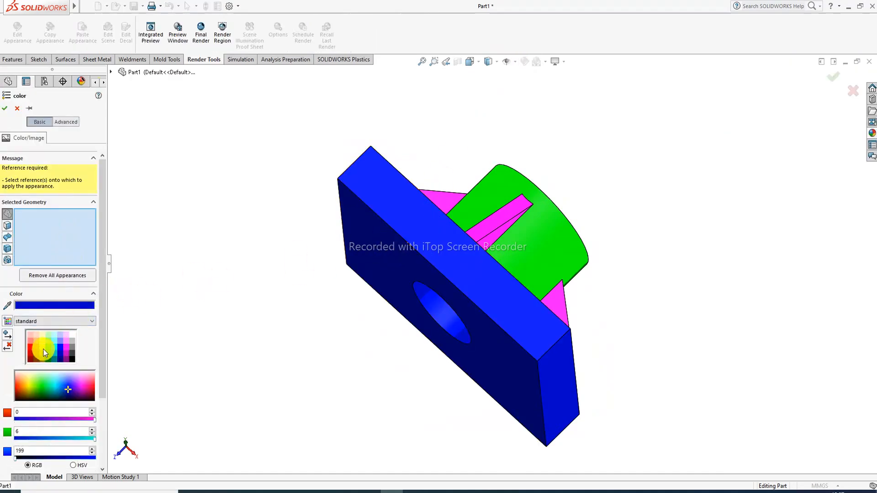
pyautogui.click(390, 253)
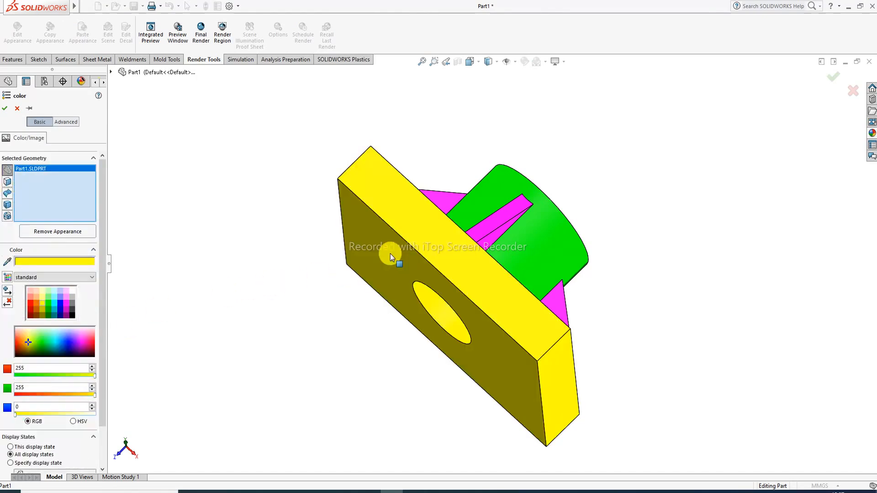
pyautogui.moveTo(397, 255); pyautogui.dragTo(280, 239, button='middle')
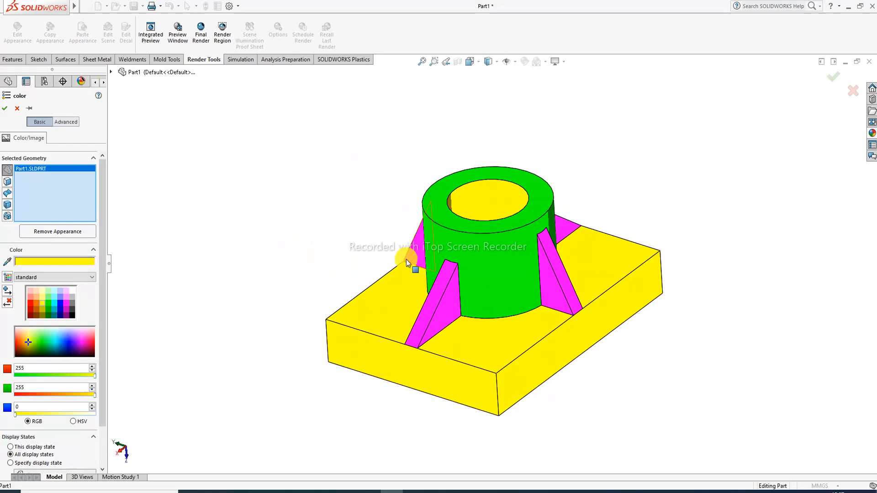
pyautogui.scroll(-2, 429, 276)
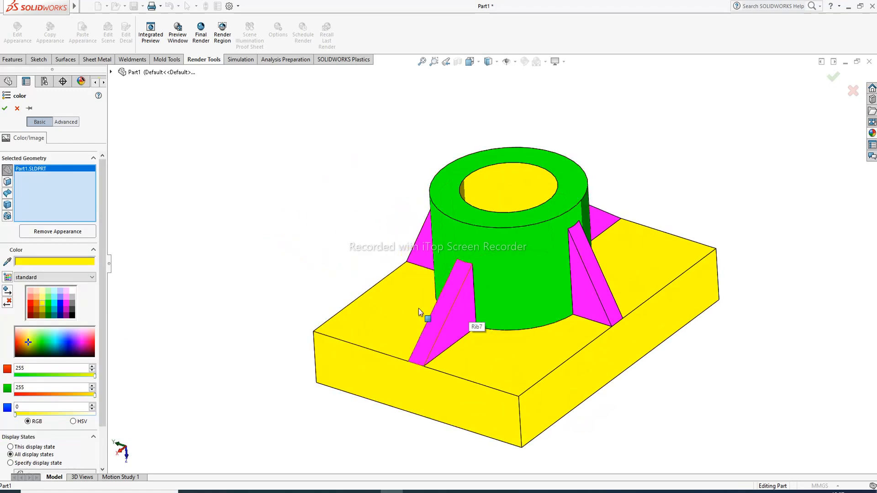
pyautogui.click(67, 309)
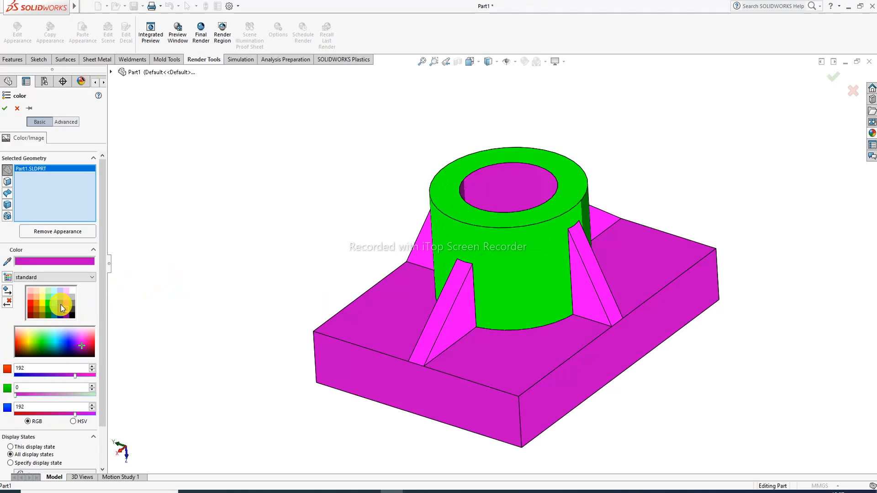
pyautogui.click(6, 110)
# Examine the recoloured block, cylindrical boss and ribs from different angles
pyautogui.scroll(-2, 571, 310)
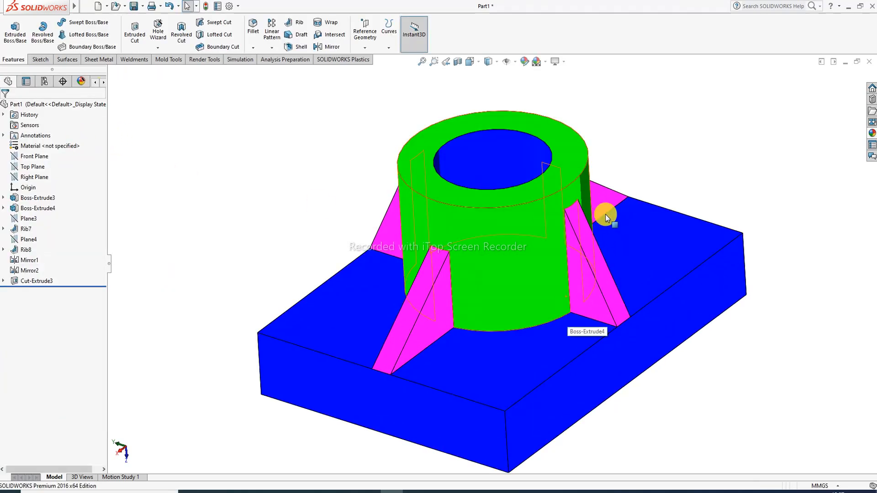
pyautogui.moveTo(605, 215); pyautogui.dragTo(592, 259, button='middle')
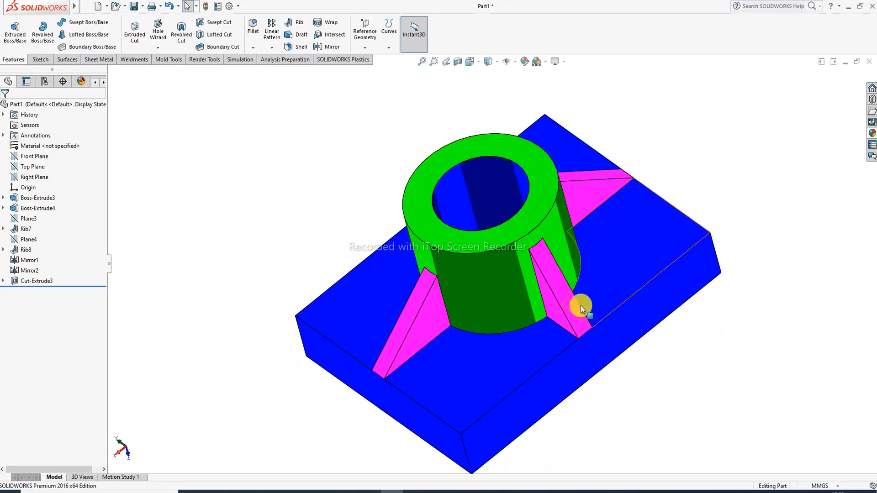
pyautogui.moveTo(580, 306); pyautogui.dragTo(516, 333, button='middle')
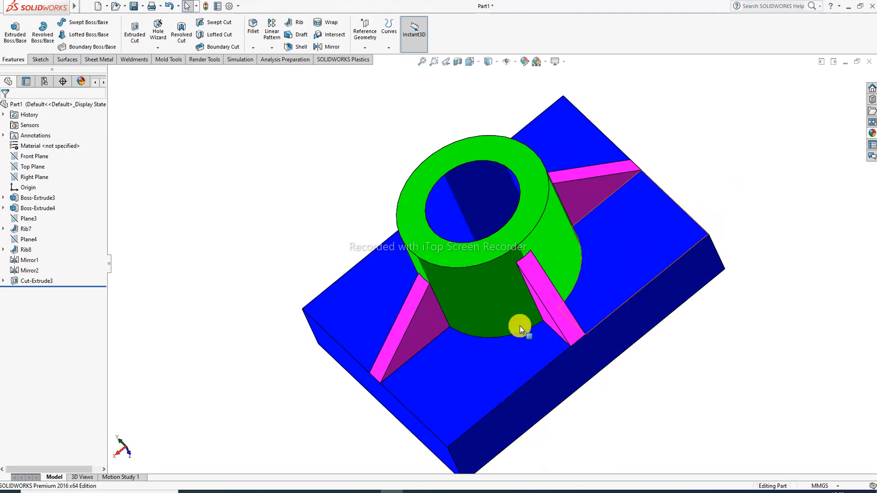
pyautogui.scroll(1, 464, 402)
pyautogui.scroll(-1, 470, 399)
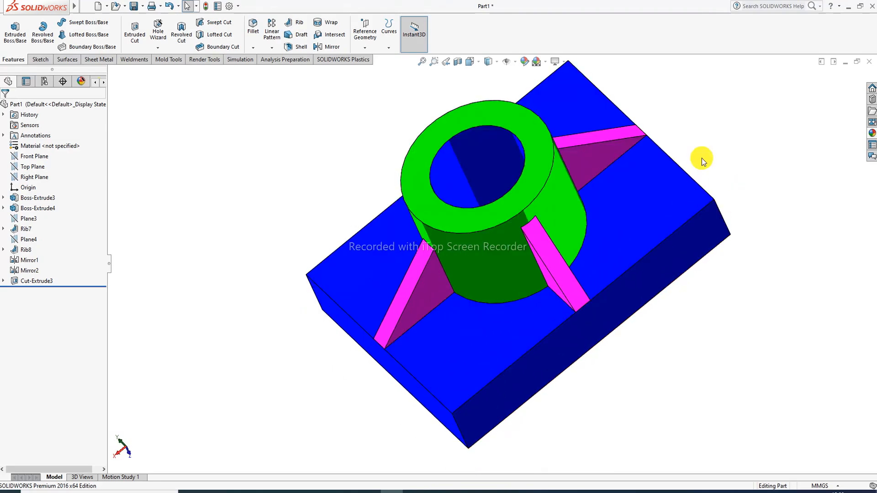
pyautogui.scroll(1, 612, 146)
pyautogui.scroll(-1, 611, 147)
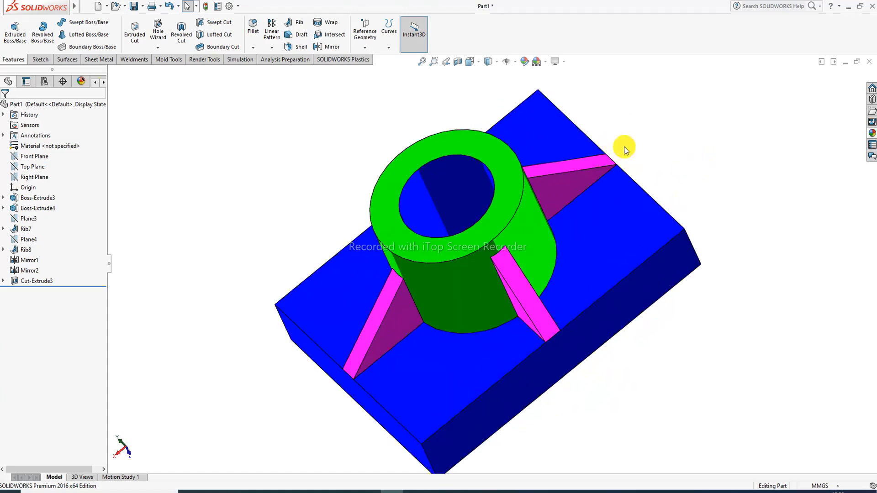
pyautogui.scroll(1, 576, 238)
pyautogui.scroll(-1, 468, 326)
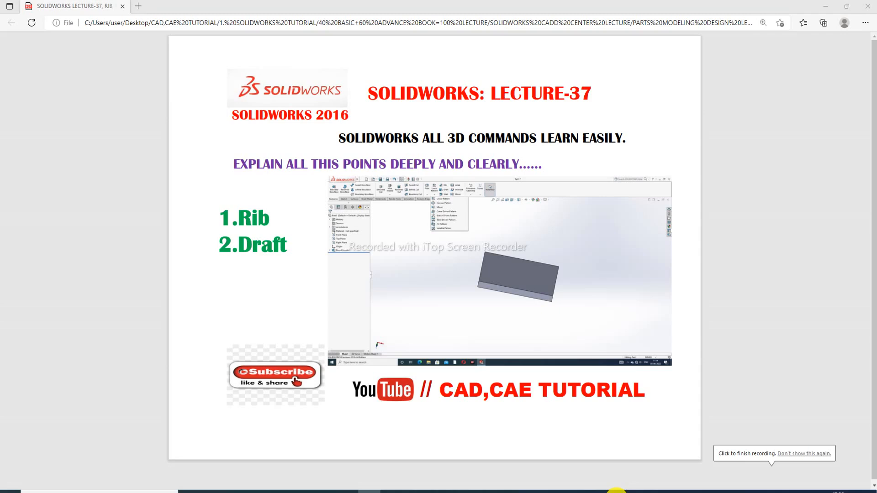
pyautogui.click(858, 479)
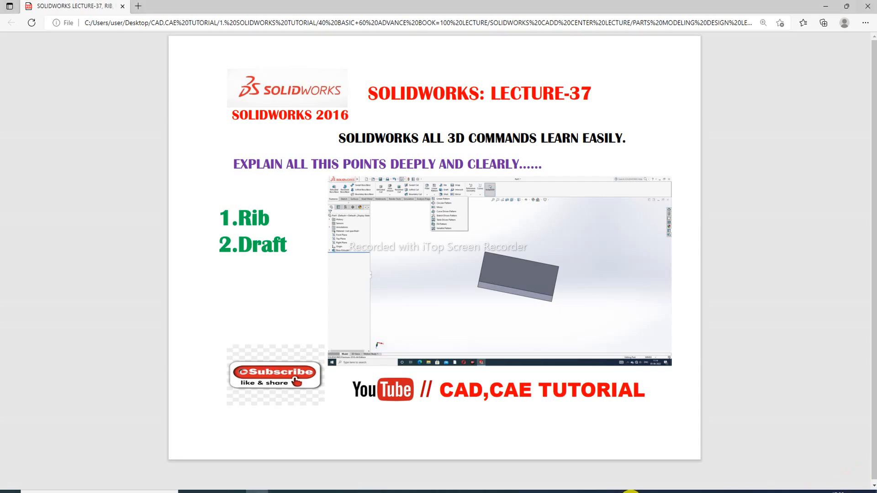
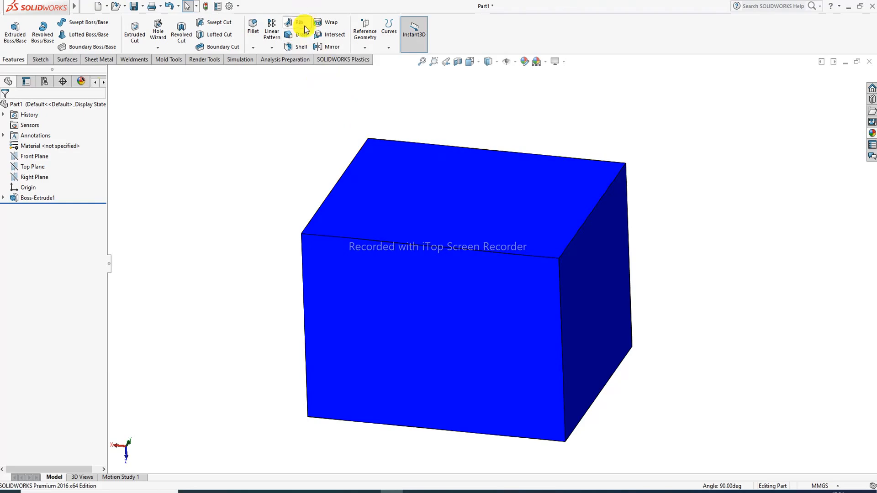
# Start the Draft command on the blue block and use its manual mode instead of DraftXpert
pyautogui.click(301, 38)
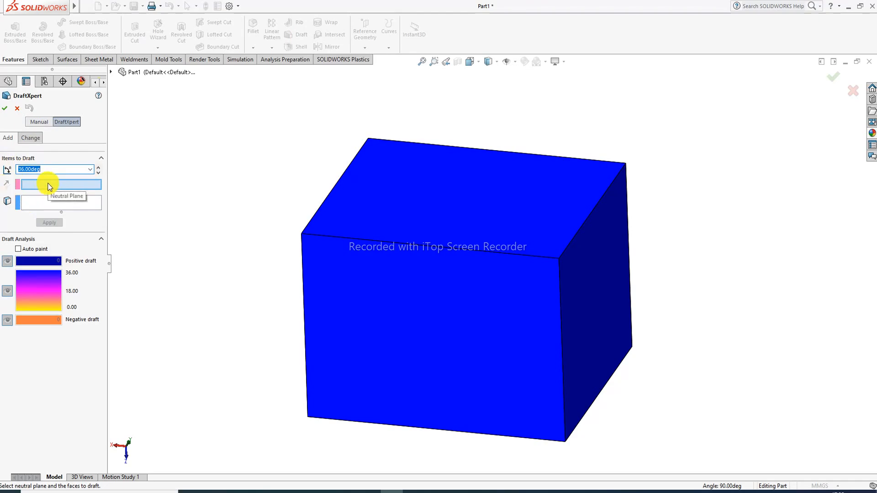
pyautogui.click(40, 122)
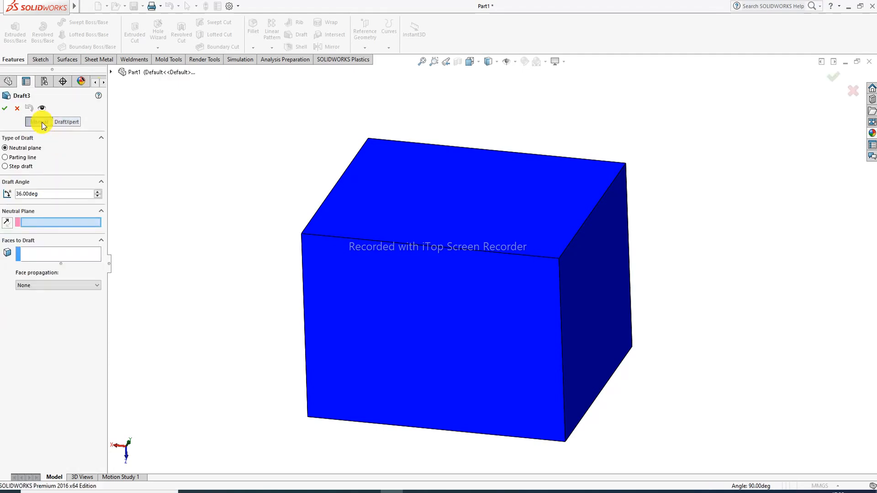
pyautogui.click(72, 122)
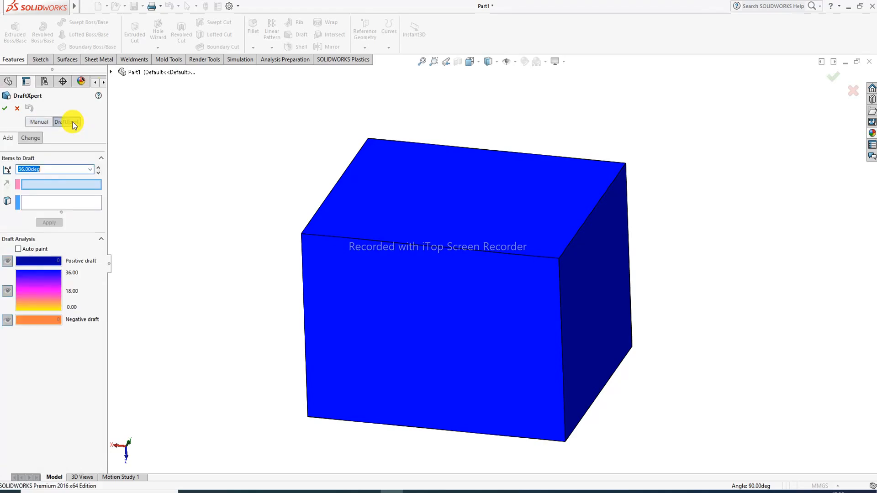
pyautogui.click(46, 122)
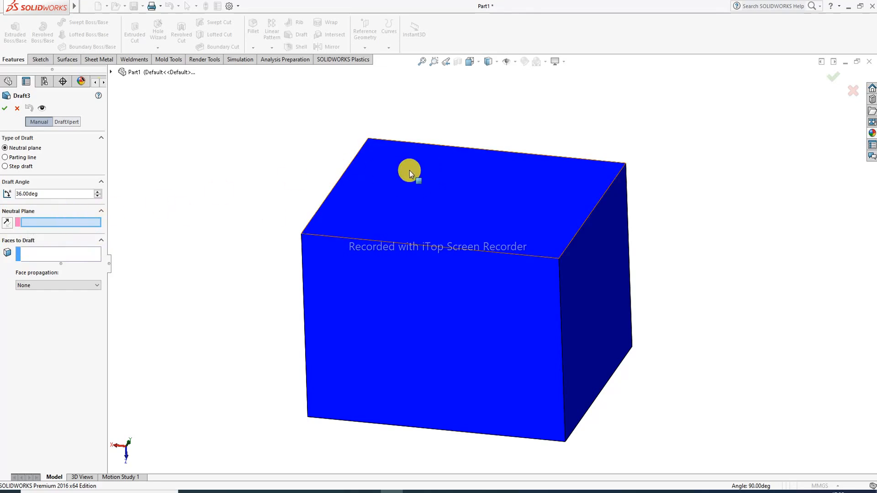
pyautogui.click(490, 190)
pyautogui.moveTo(508, 201)
pyautogui.mouseDown(button='middle')
pyautogui.moveTo(446, 203)
pyautogui.moveTo(554, 221)
pyautogui.moveTo(513, 201)
pyautogui.mouseUp(button='middle')
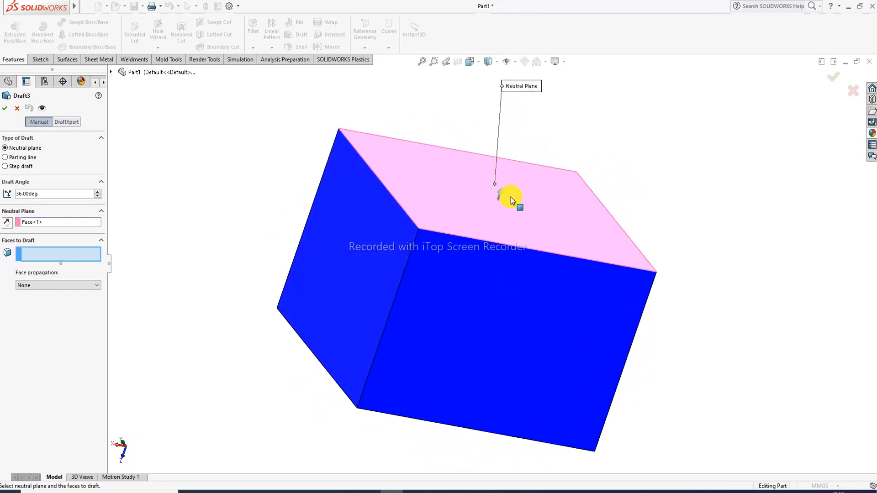
pyautogui.click(494, 209)
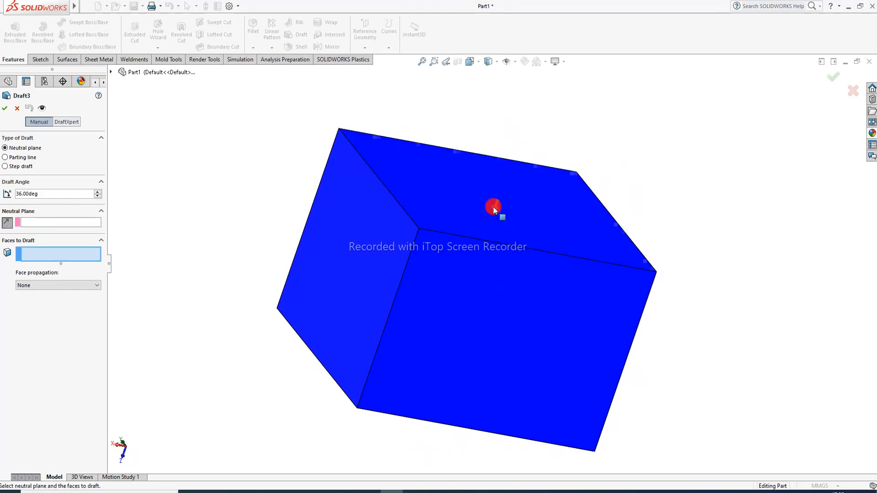
pyautogui.click(459, 173)
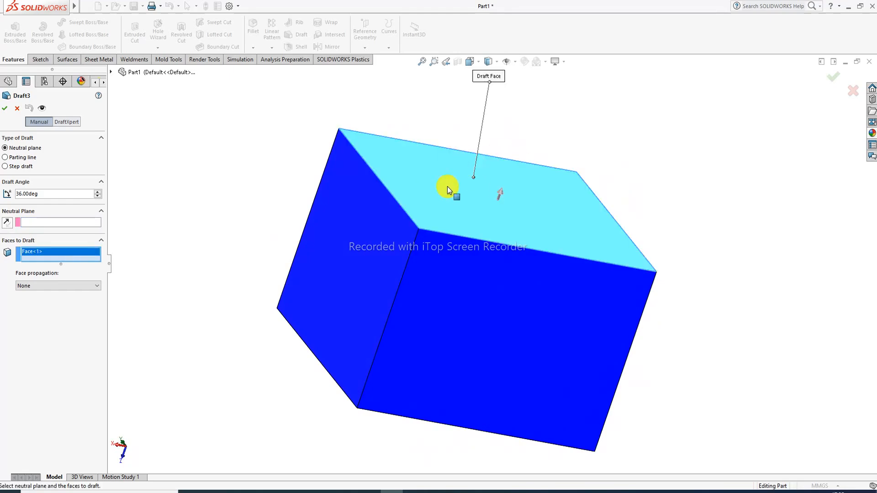
pyautogui.rightClick(72, 250)
pyautogui.click(93, 257)
# Set the block's top face as the neutral plane and choose two side faces as the faces to draft
pyautogui.click(87, 222)
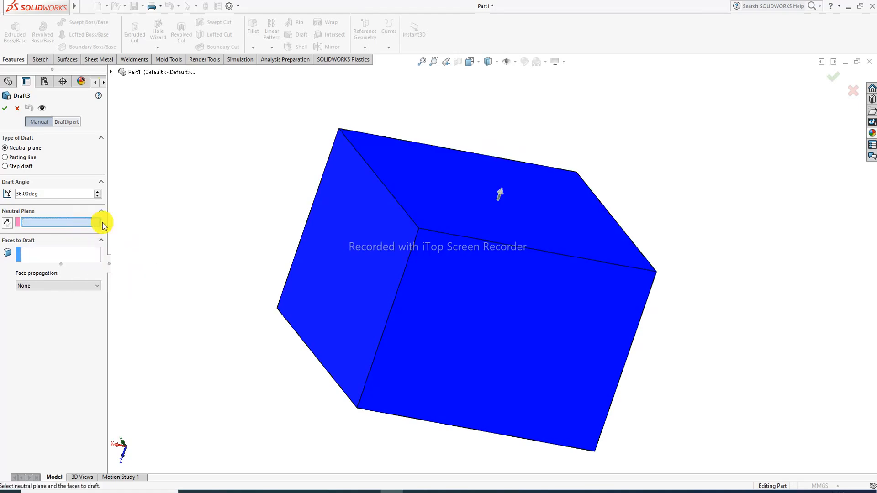
pyautogui.click(477, 183)
pyautogui.moveTo(533, 220); pyautogui.dragTo(488, 225, button='middle')
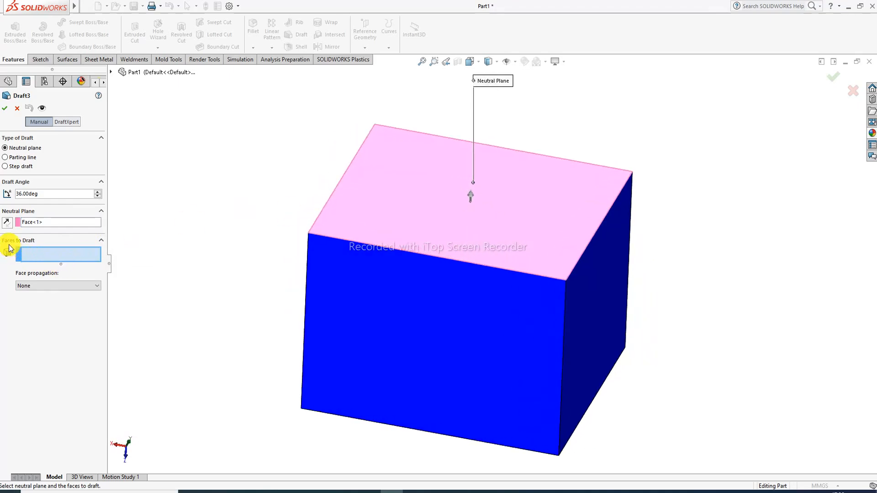
pyautogui.click(399, 292)
pyautogui.moveTo(464, 303); pyautogui.dragTo(572, 329, button='middle')
pyautogui.click(457, 282)
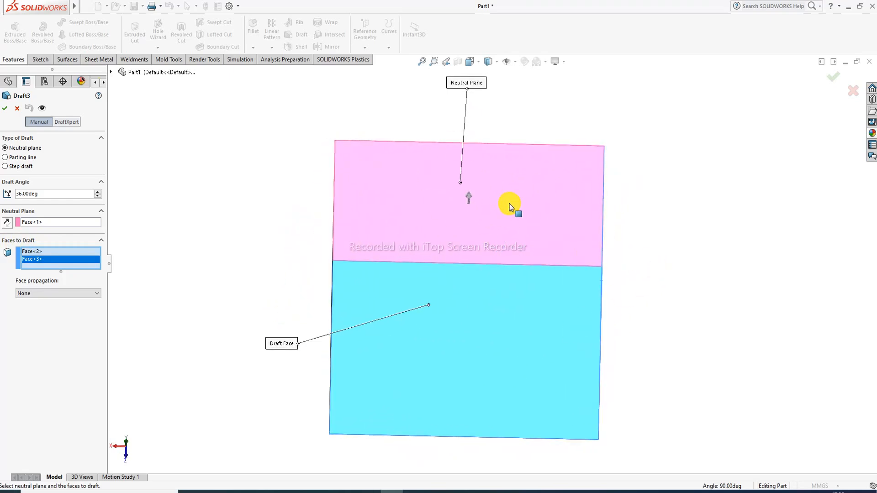
# Set the draft angle to 50 degrees and apply the draft to the two side faces
pyautogui.click(98, 192)
pyautogui.click(98, 193)
pyautogui.click(99, 193)
pyautogui.click(98, 193)
pyautogui.click(99, 193)
pyautogui.click(99, 193)
pyautogui.click(98, 193)
pyautogui.click(99, 193)
pyautogui.click(98, 193)
pyautogui.click(98, 192)
pyautogui.click(99, 193)
pyautogui.click(98, 192)
pyautogui.click(98, 192)
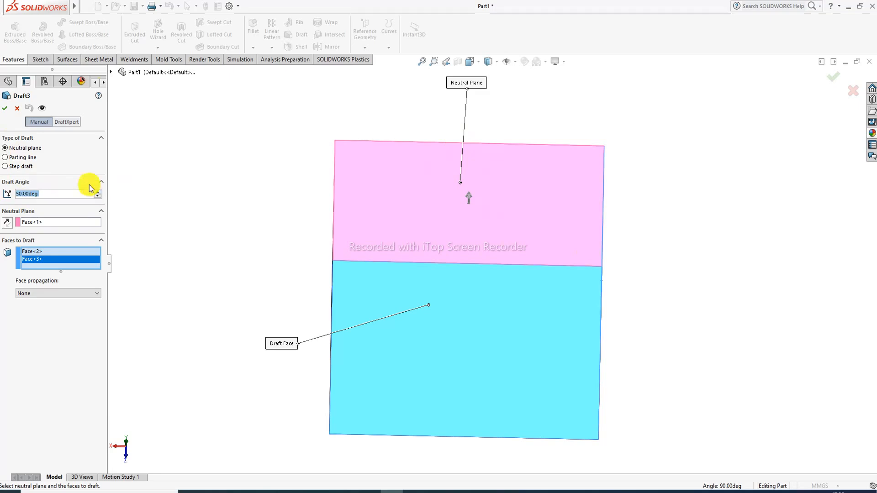
pyautogui.click(6, 110)
# Edit the draft to include the block's two remaining side faces and apply it
pyautogui.moveTo(458, 289); pyautogui.dragTo(521, 355, button='middle')
pyautogui.moveTo(583, 343); pyautogui.dragTo(609, 308, button='middle')
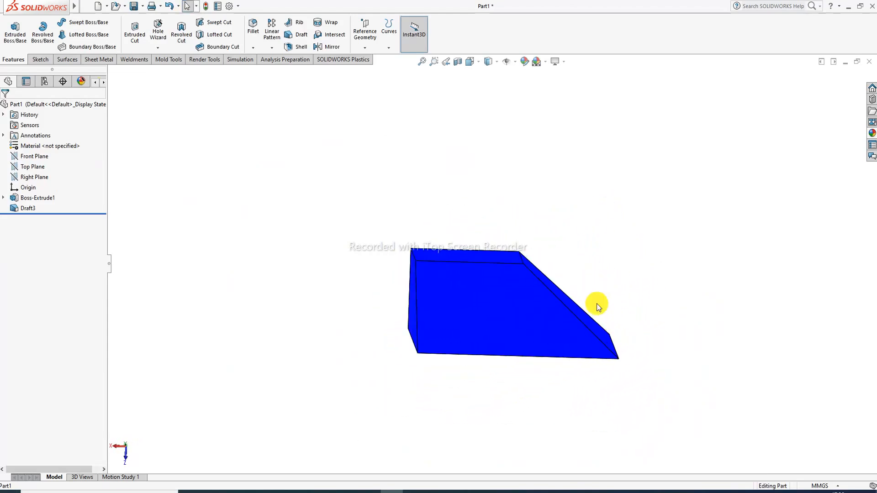
pyautogui.moveTo(470, 315); pyautogui.dragTo(559, 314, button='middle')
pyautogui.click(30, 209)
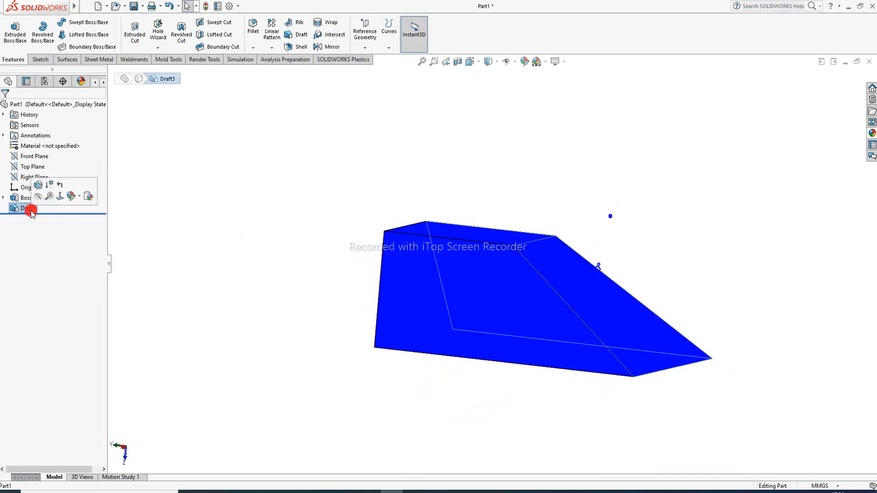
pyautogui.click(41, 186)
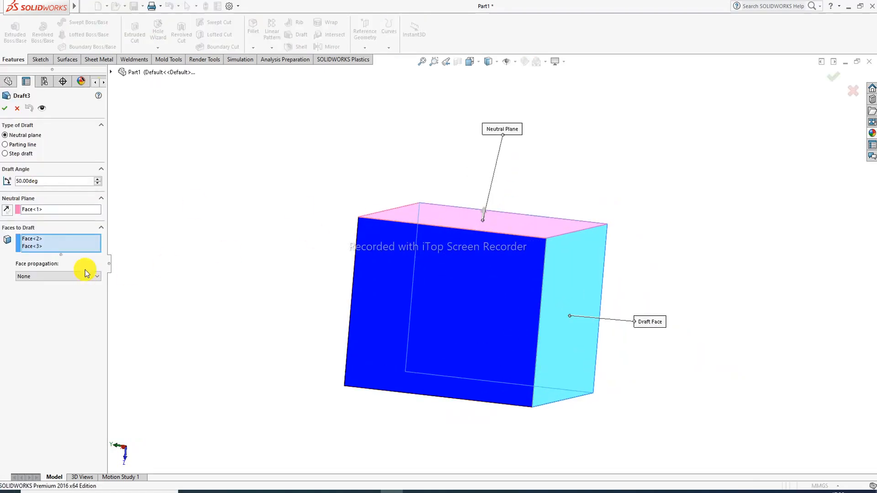
pyautogui.click(471, 304)
pyautogui.moveTo(474, 306); pyautogui.dragTo(534, 289, button='middle')
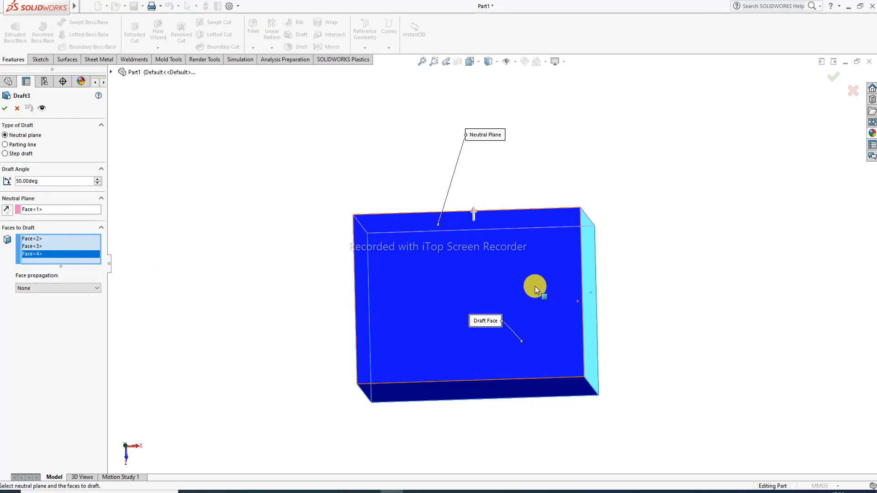
pyautogui.click(425, 302)
pyautogui.moveTo(424, 302)
pyautogui.mouseDown(button='middle')
pyautogui.moveTo(580, 296)
pyautogui.moveTo(515, 241)
pyautogui.moveTo(431, 287)
pyautogui.mouseUp(button='middle')
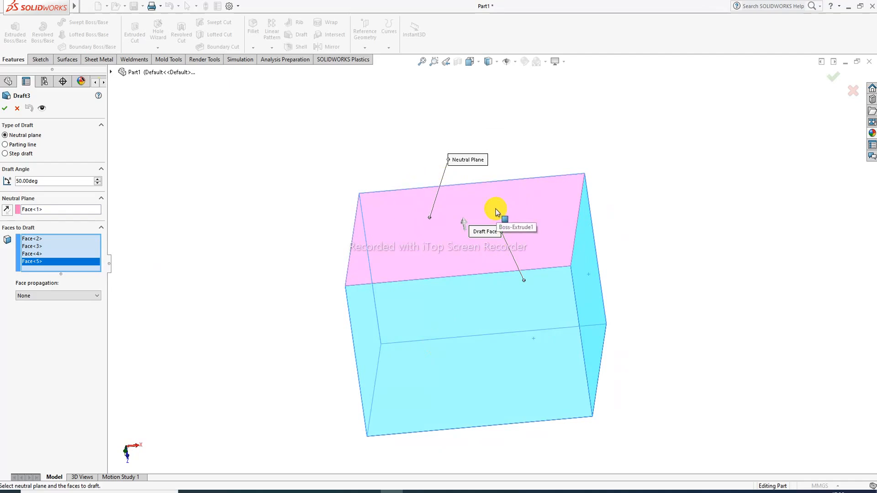
pyautogui.click(6, 109)
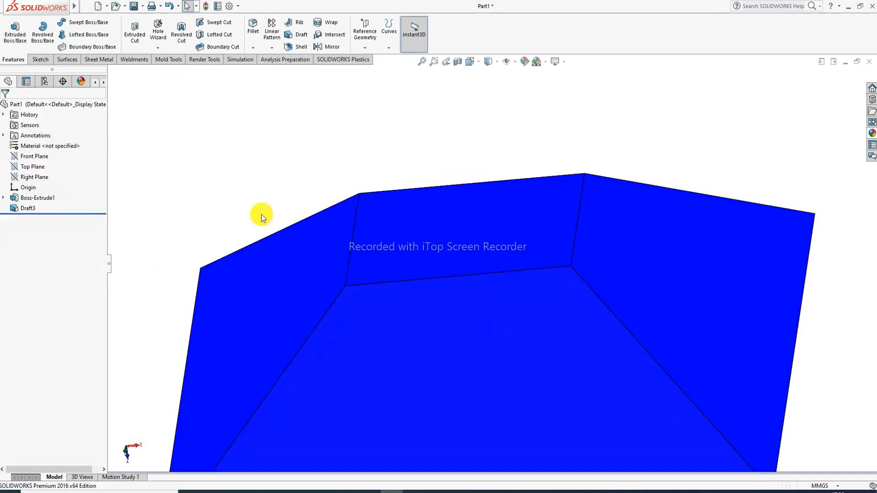
pyautogui.moveTo(499, 347); pyautogui.dragTo(265, 280, button='middle')
# Edit the four-sided draft again, reverse its direction and apply it
pyautogui.click(27, 209)
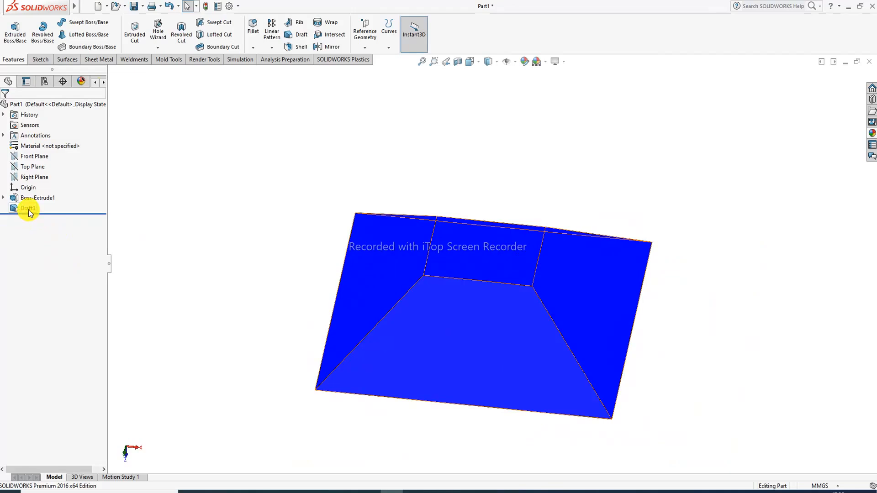
pyautogui.click(32, 194)
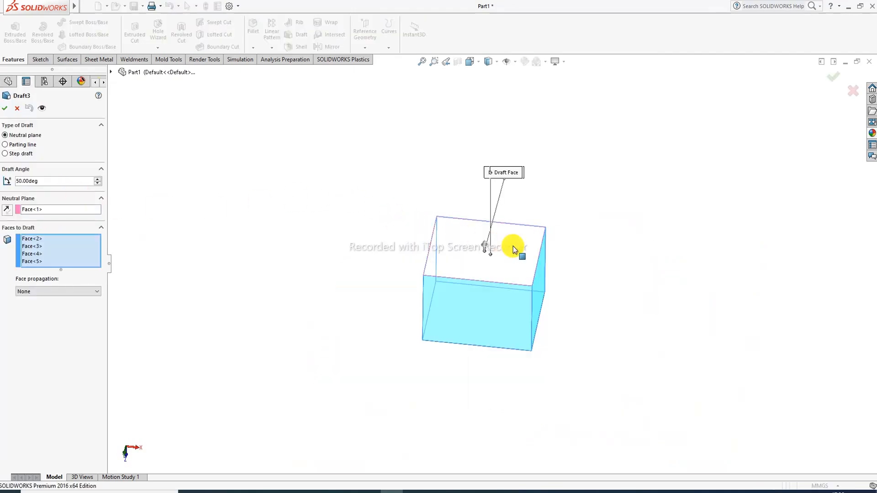
pyautogui.moveTo(475, 275); pyautogui.dragTo(476, 274, button='middle')
pyautogui.rightClick(476, 275)
pyautogui.click(574, 229)
pyautogui.scroll(-4, 486, 279)
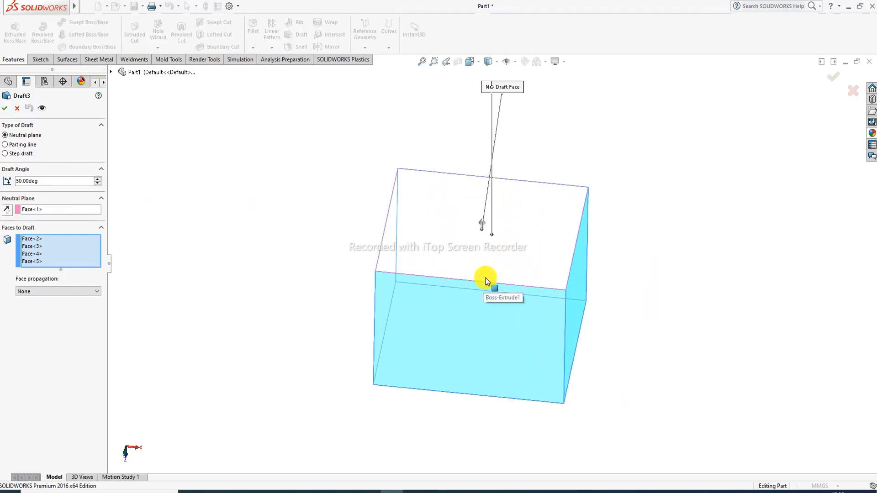
pyautogui.moveTo(495, 218); pyautogui.dragTo(516, 222, button='middle')
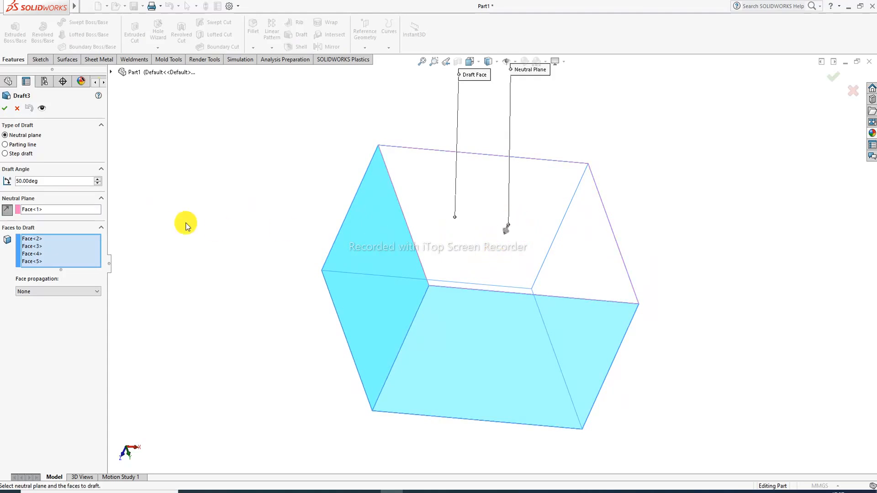
pyautogui.click(4, 108)
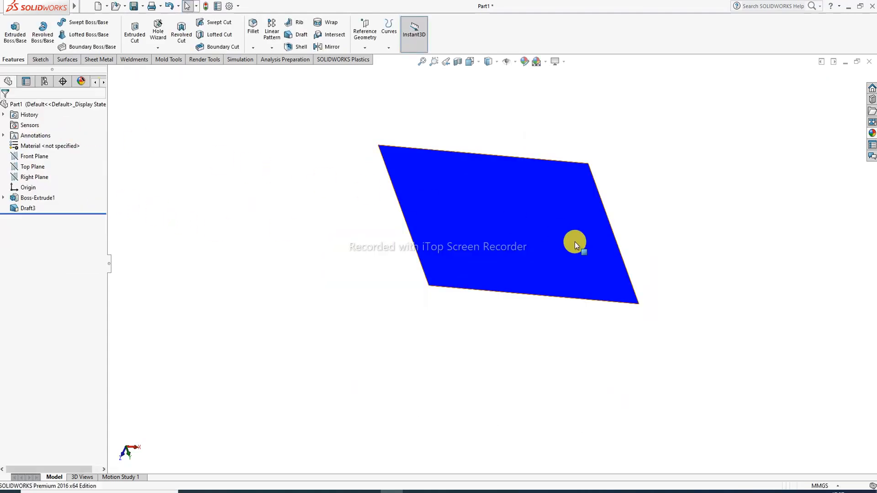
pyautogui.moveTo(571, 235); pyautogui.dragTo(458, 229, button='middle')
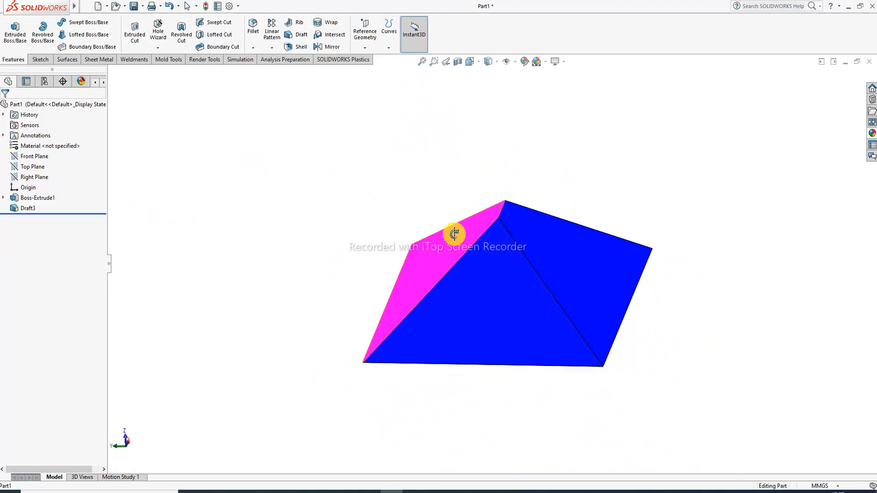
# Edit the draft to flip its direction back and set the draft angle to 40 degrees
pyautogui.click(25, 207)
pyautogui.click(28, 194)
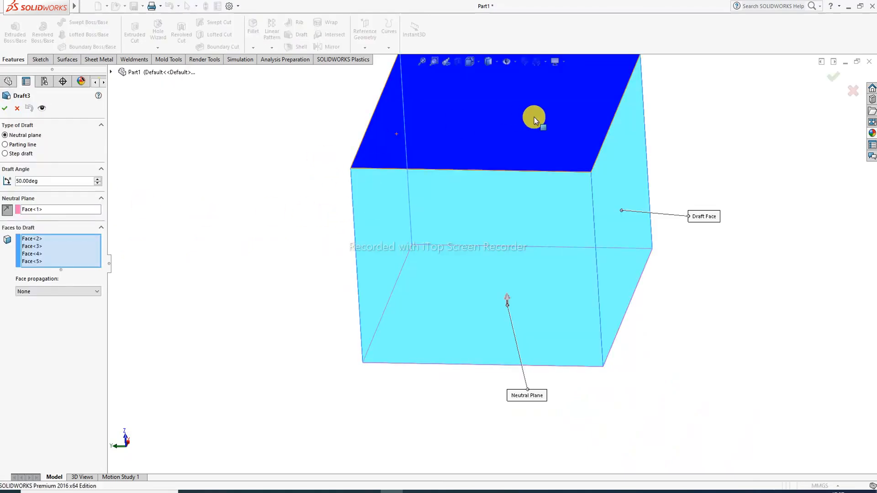
pyautogui.scroll(3, 533, 117)
pyautogui.scroll(-2, 520, 149)
pyautogui.moveTo(538, 267); pyautogui.dragTo(611, 126, button='middle')
pyautogui.moveTo(558, 310); pyautogui.dragTo(570, 106, button='middle')
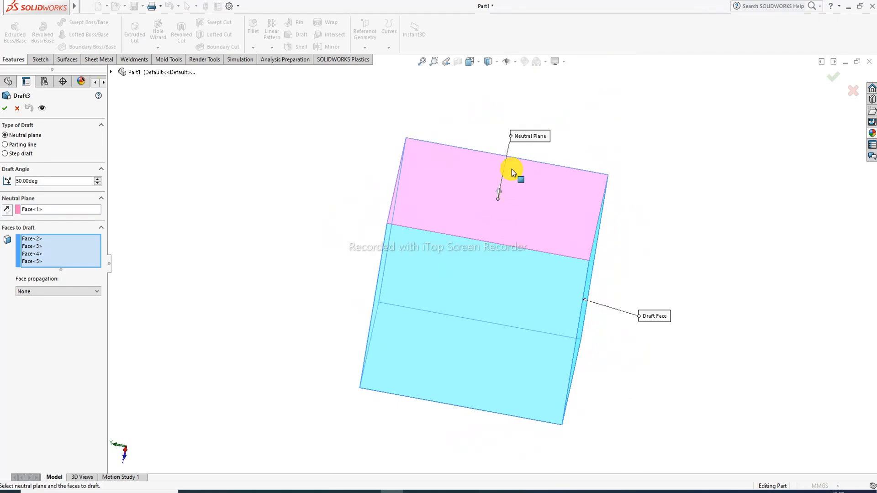
pyautogui.click(96, 183)
pyautogui.click(96, 183)
pyautogui.click(97, 185)
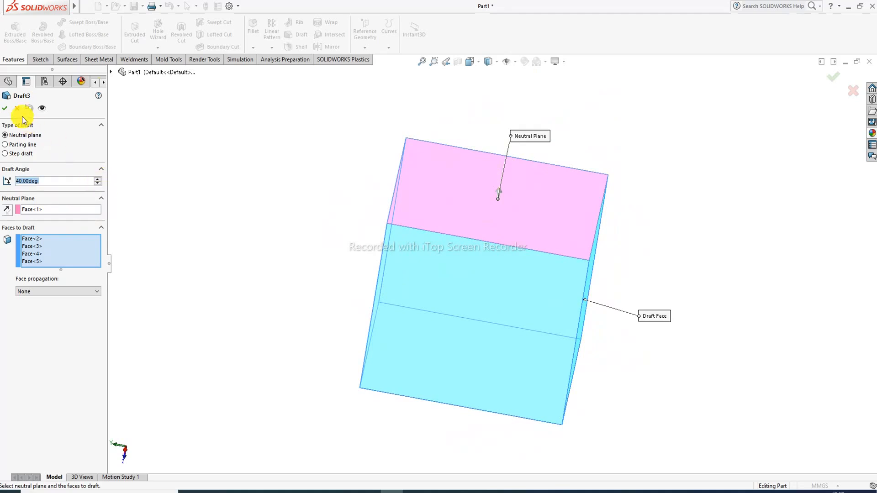
pyautogui.click(5, 108)
pyautogui.moveTo(546, 304); pyautogui.dragTo(536, 284, button='middle')
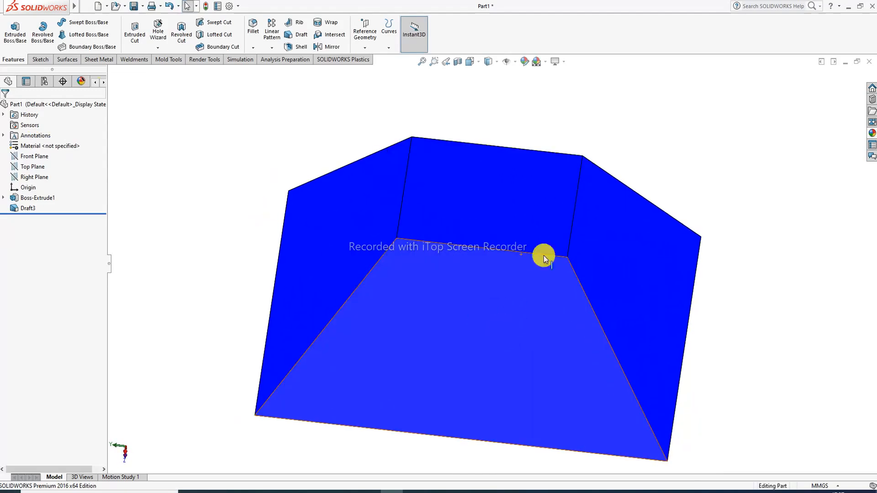
# Edit the appearance, replace the whole-part selection with the Boss-Extrude1 feature and colour it green
pyautogui.click(524, 191)
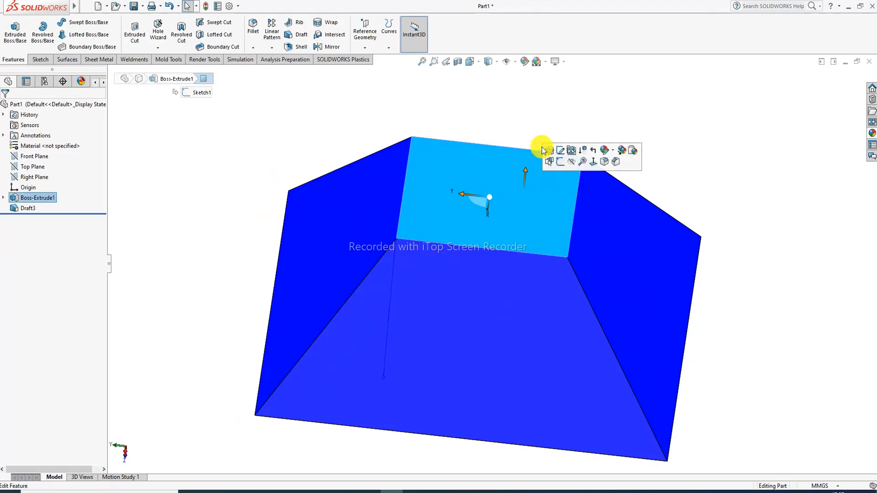
pyautogui.click(547, 109)
pyautogui.click(523, 63)
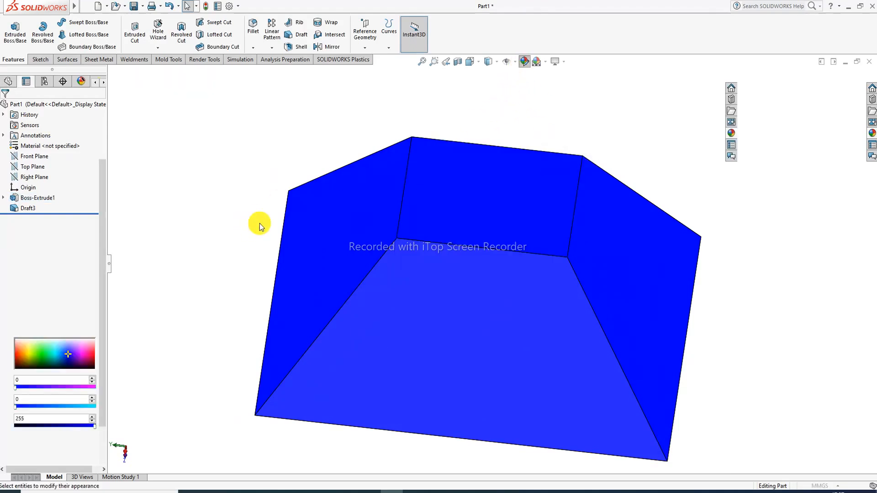
pyautogui.rightClick(45, 194)
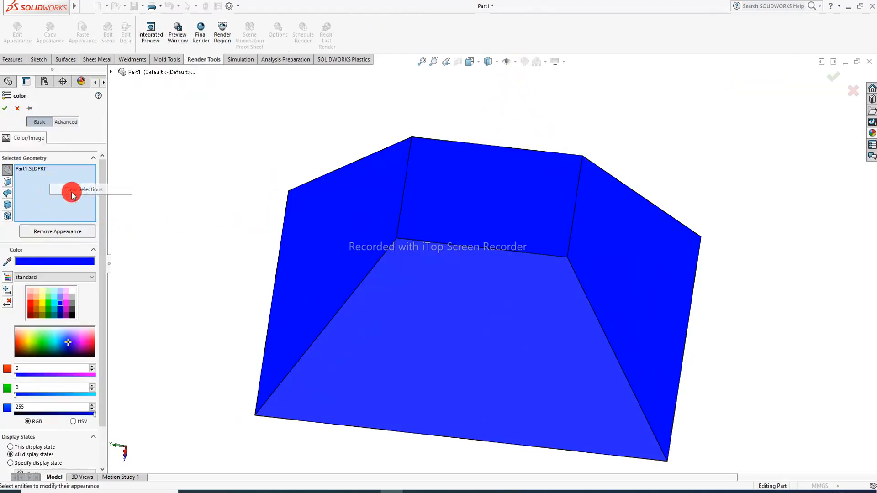
pyautogui.click(72, 190)
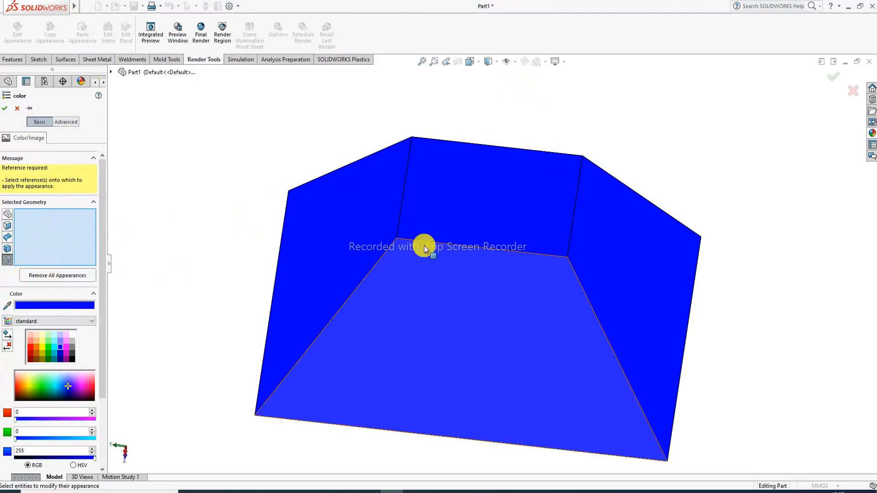
pyautogui.click(478, 206)
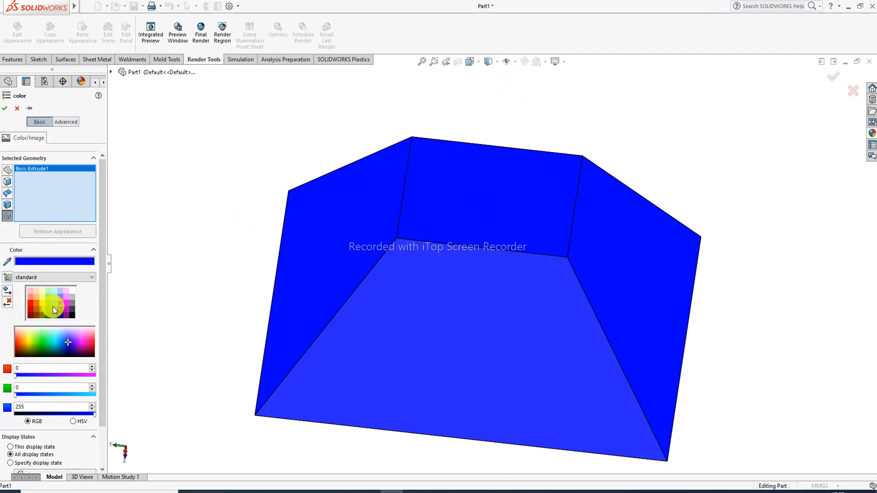
pyautogui.click(48, 302)
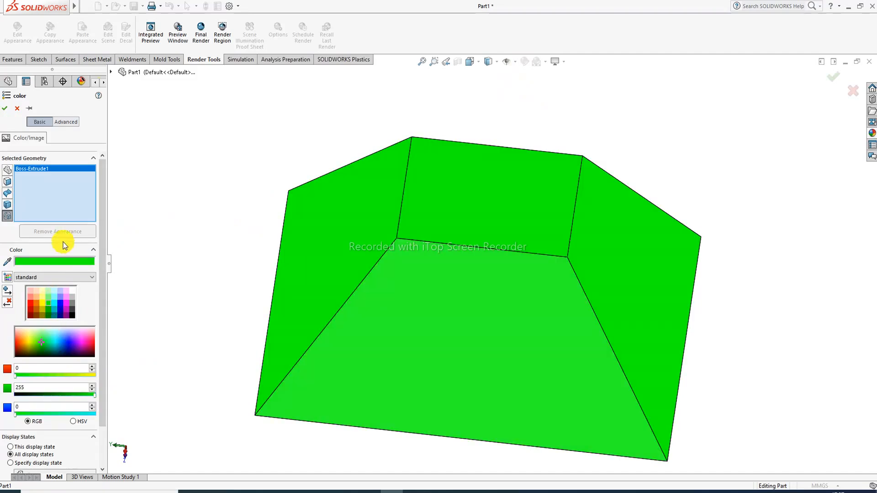
# Reselect Boss-Extrude1 as the only geometry, colour it blue and accept the appearance
pyautogui.rightClick(50, 196)
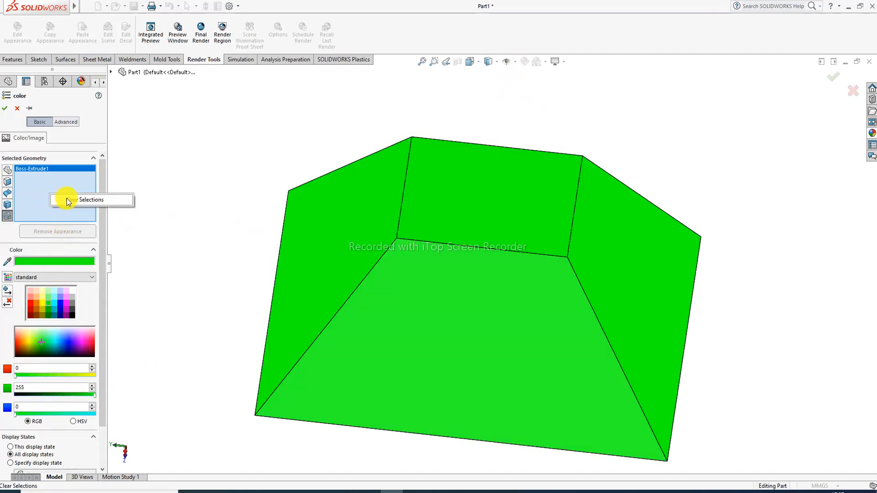
pyautogui.click(68, 199)
pyautogui.click(459, 204)
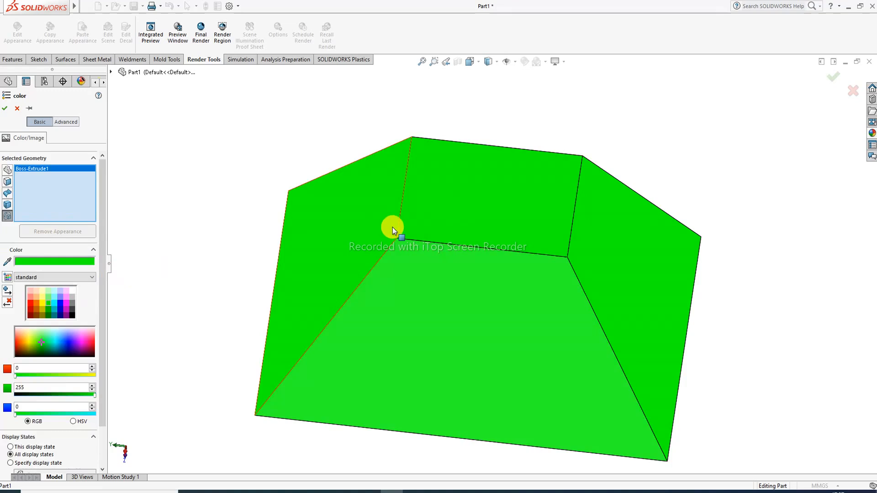
pyautogui.press('f')
pyautogui.click(66, 302)
pyautogui.click(61, 303)
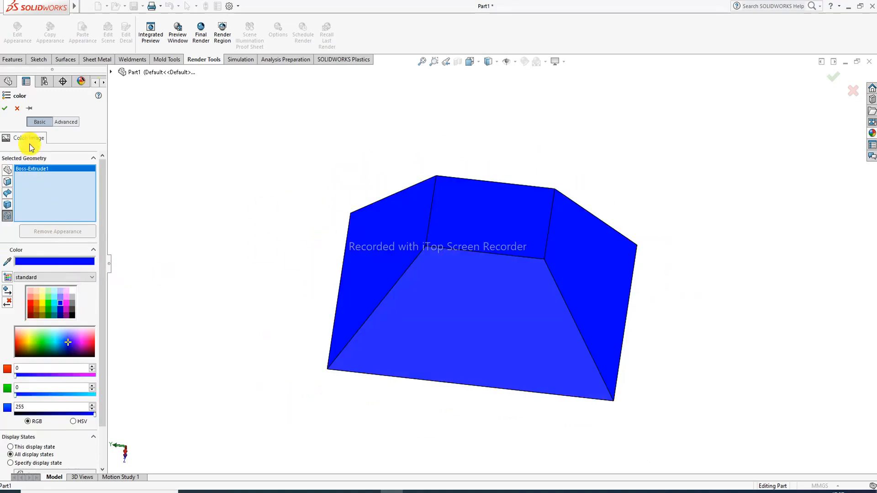
pyautogui.click(5, 109)
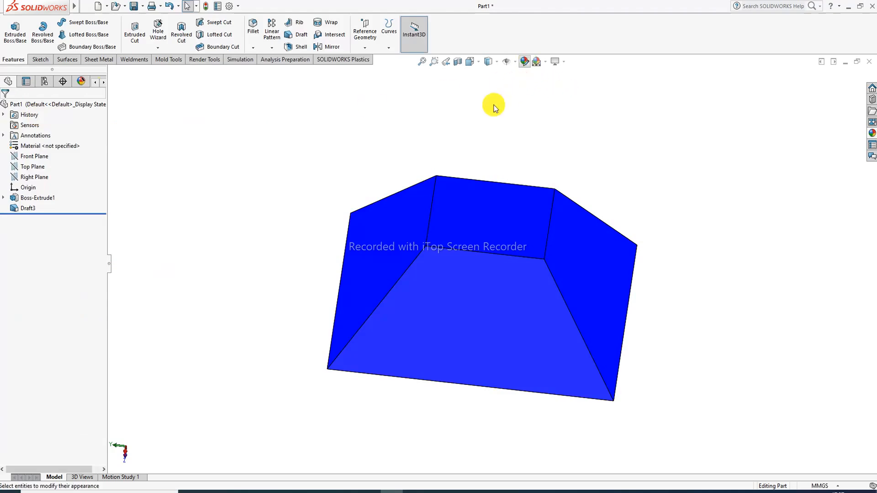
# Try to colour the drafted solid body green, using the body as the selected geometry instead of the whole part
pyautogui.click(524, 62)
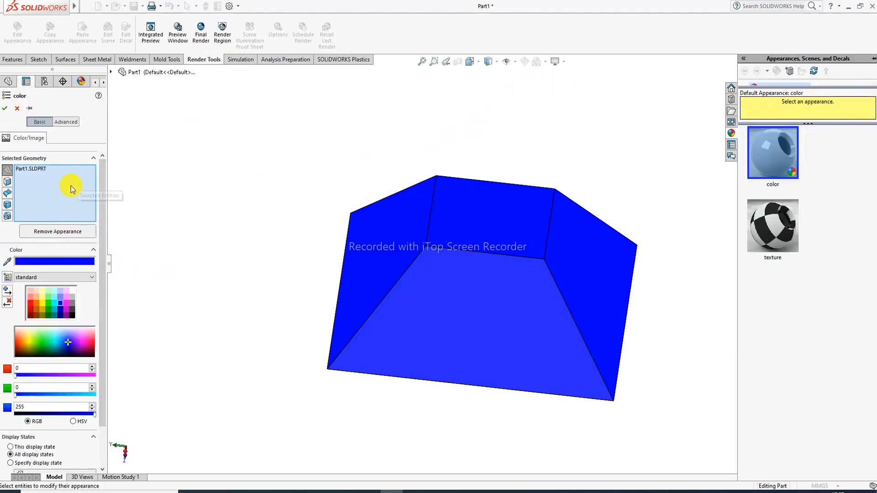
pyautogui.rightClick(43, 177)
pyautogui.click(61, 181)
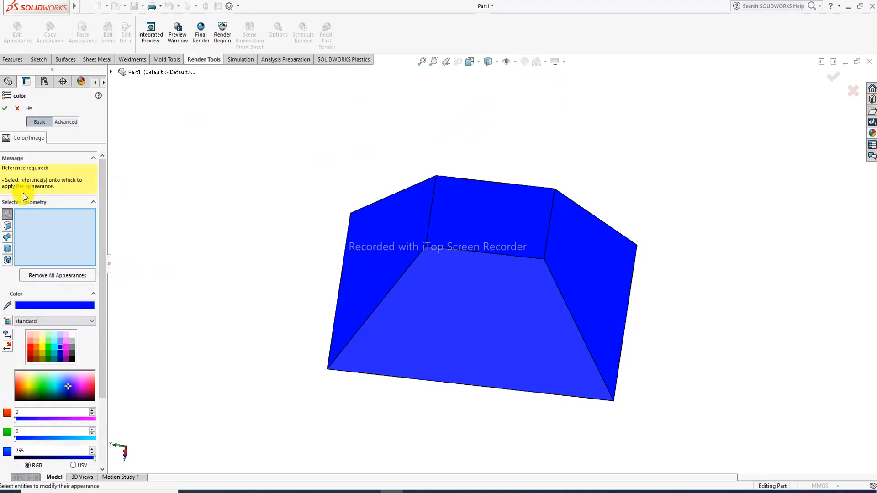
pyautogui.click(7, 249)
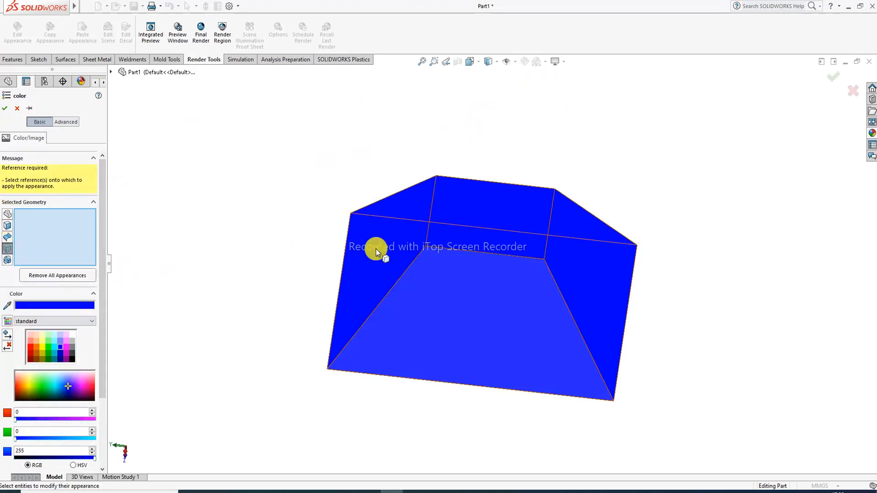
pyautogui.click(488, 218)
pyautogui.click(55, 302)
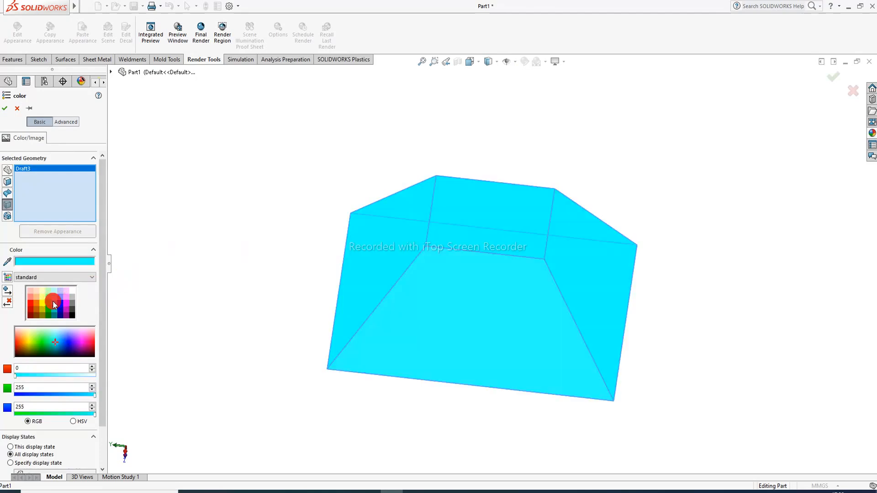
pyautogui.click(48, 302)
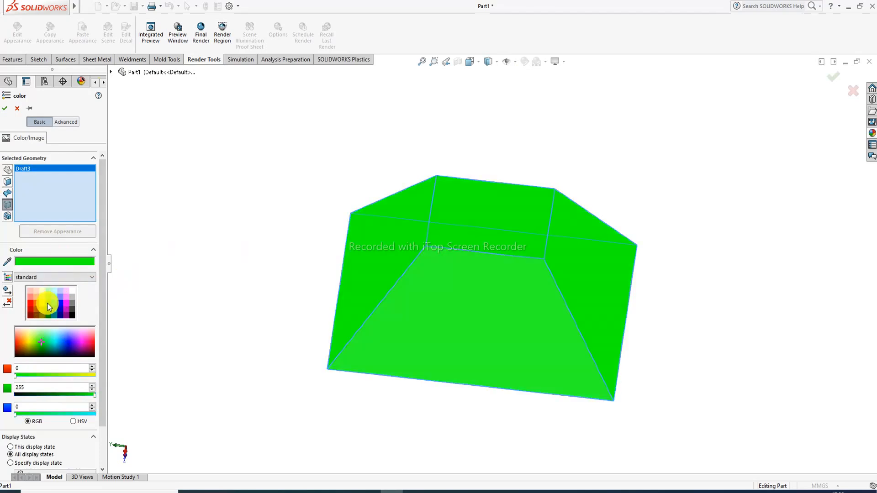
pyautogui.click(9, 113)
# Examine the drafted block's sloped side faces and its top face from another angle
pyautogui.moveTo(455, 174); pyautogui.dragTo(429, 304, button='middle')
pyautogui.scroll(2, 481, 227)
pyautogui.scroll(1, 470, 309)
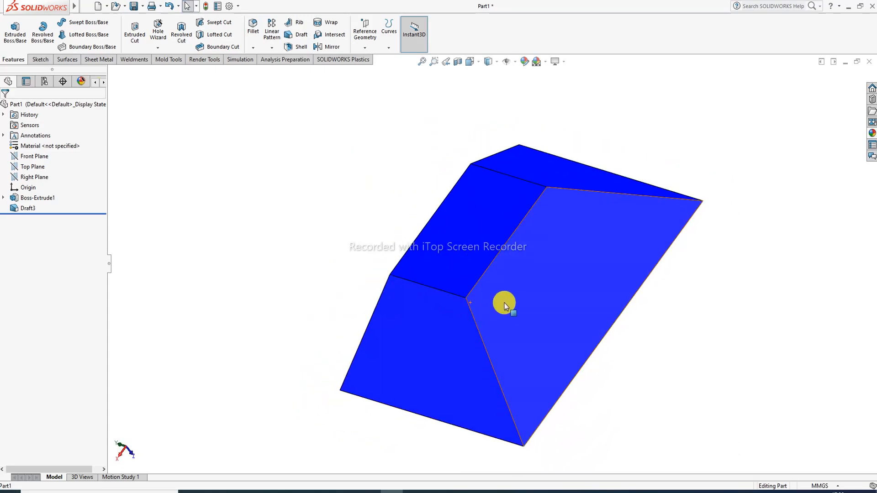
pyautogui.scroll(-1, 504, 303)
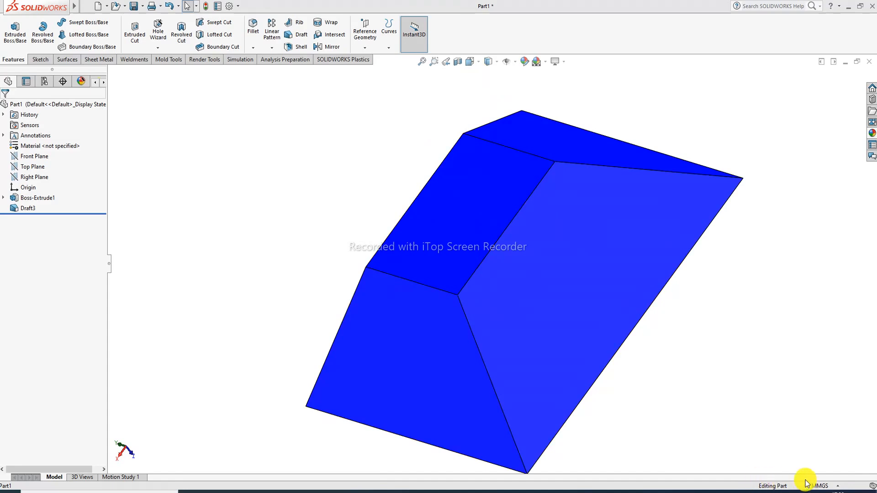
pyautogui.scroll(1, 542, 398)
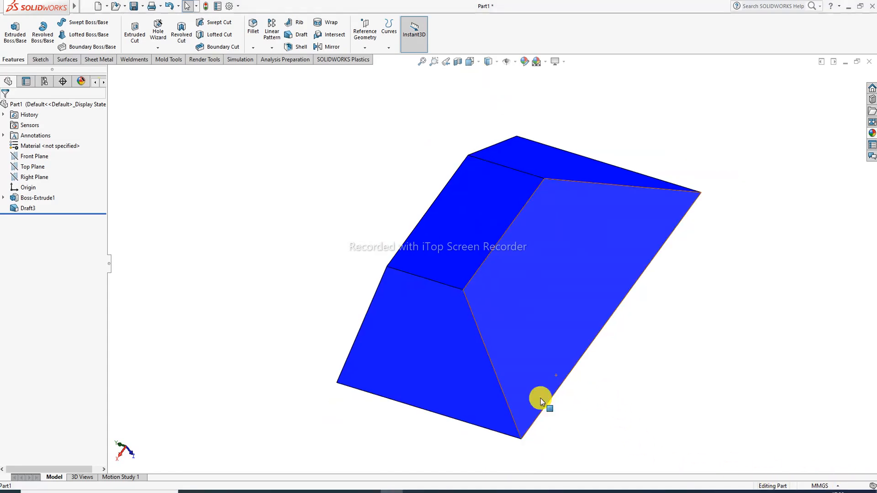
pyautogui.scroll(-1, 531, 417)
pyautogui.scroll(1, 593, 96)
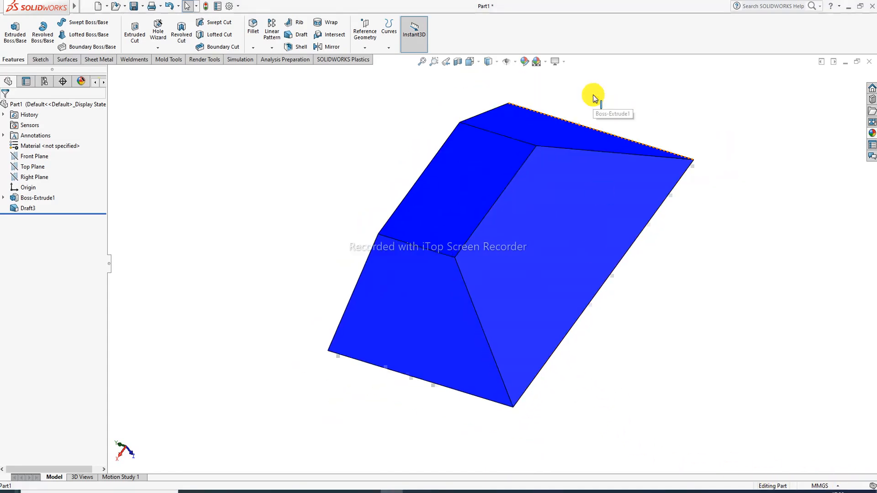
# Start a sketch on the drafted block's small flat face and orient the view normal to it
pyautogui.click(468, 167)
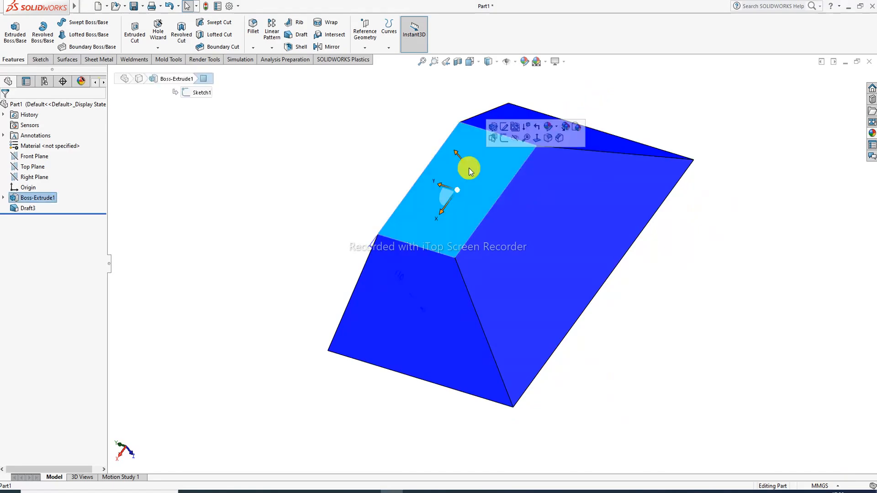
pyautogui.click(507, 137)
pyautogui.click(470, 62)
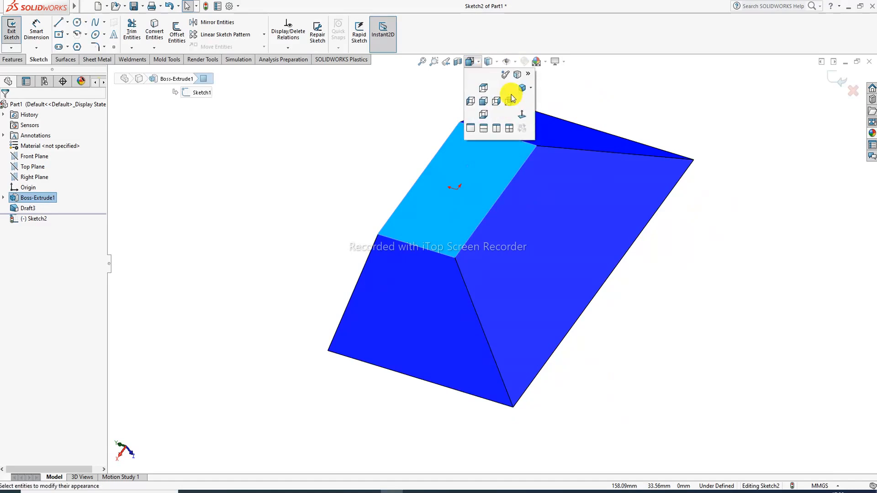
pyautogui.click(523, 116)
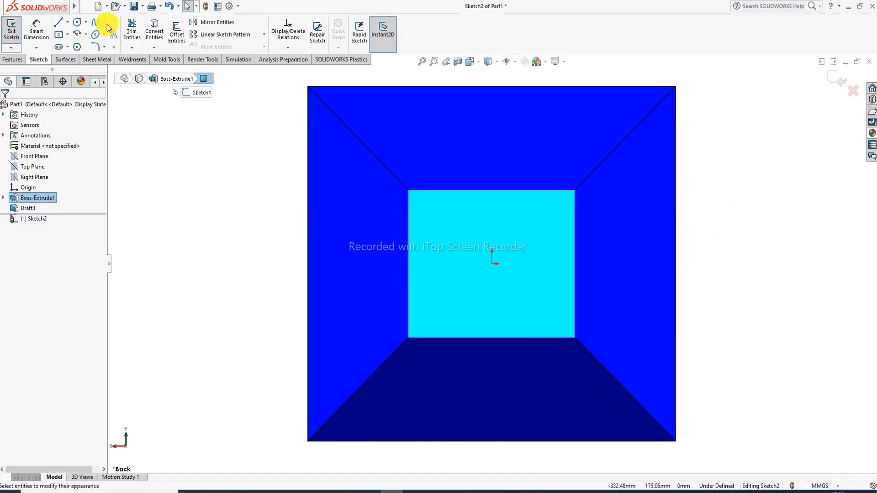
# Sketch a circle of about 26 mm radius centred on the origin within the small flat face
pyautogui.click(77, 22)
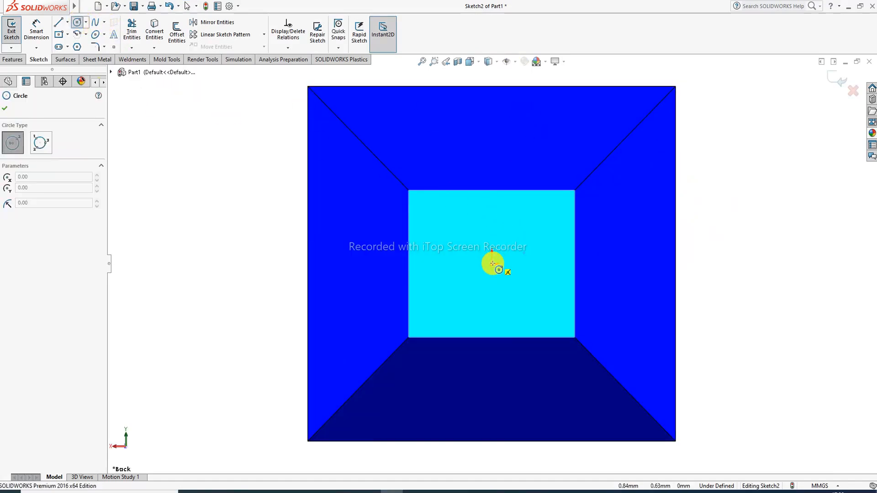
pyautogui.click(492, 253)
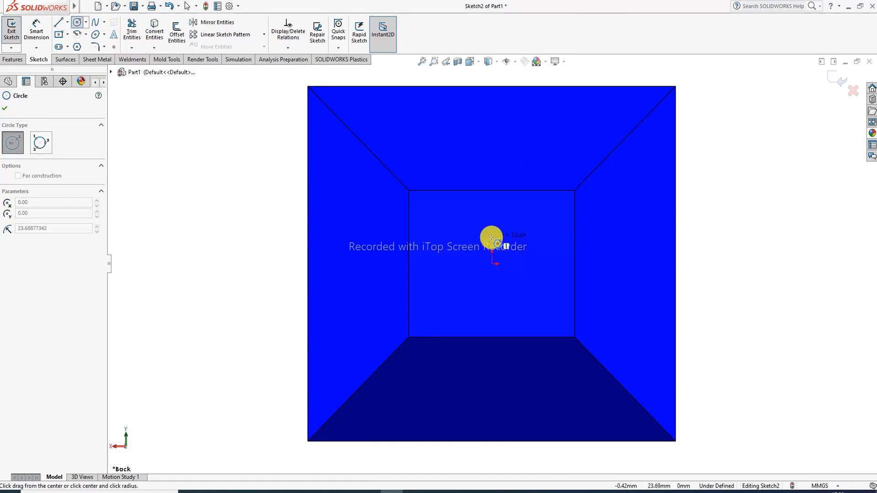
pyautogui.click(492, 264)
pyautogui.click(493, 265)
pyautogui.click(503, 237)
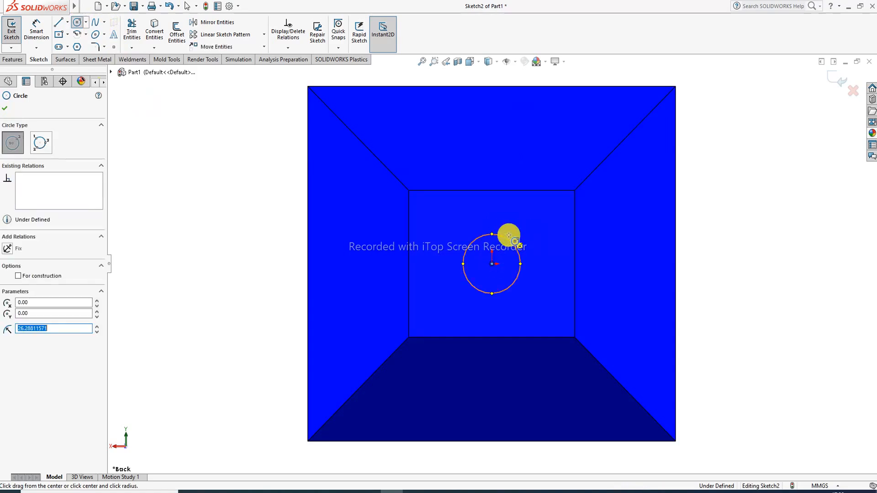
pyautogui.rightClick(749, 135)
pyautogui.click(768, 139)
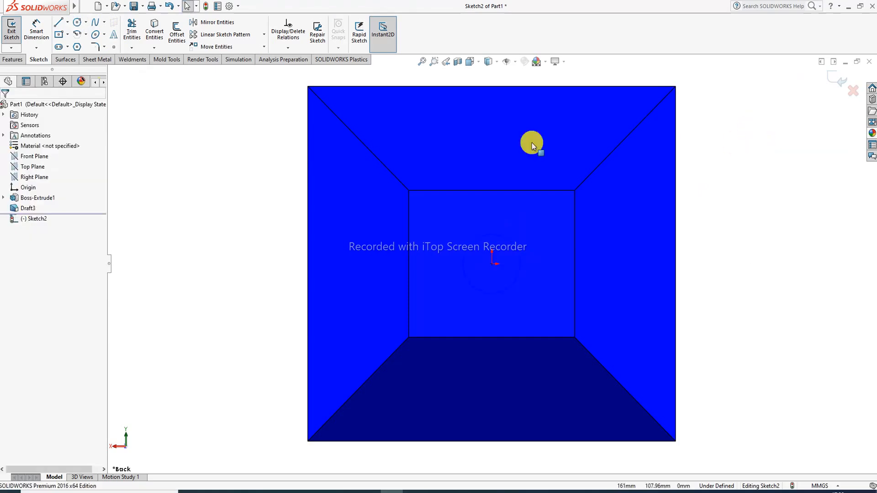
pyautogui.click(500, 235)
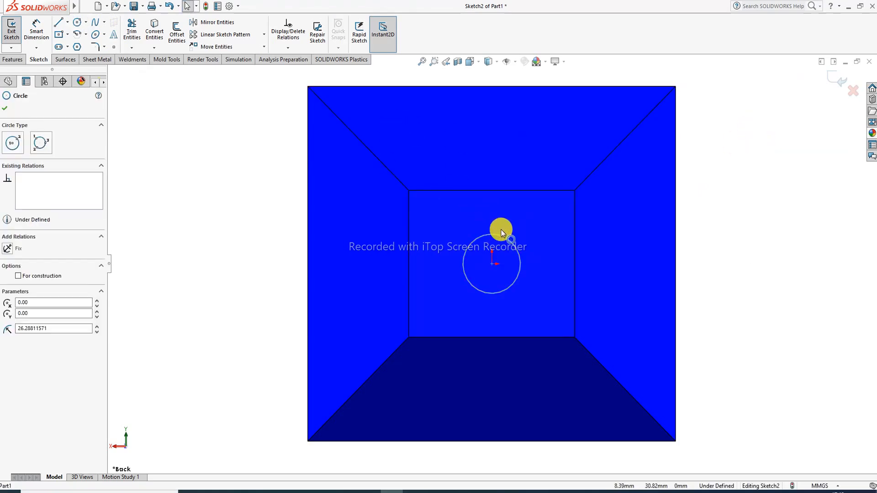
pyautogui.press('Escape')
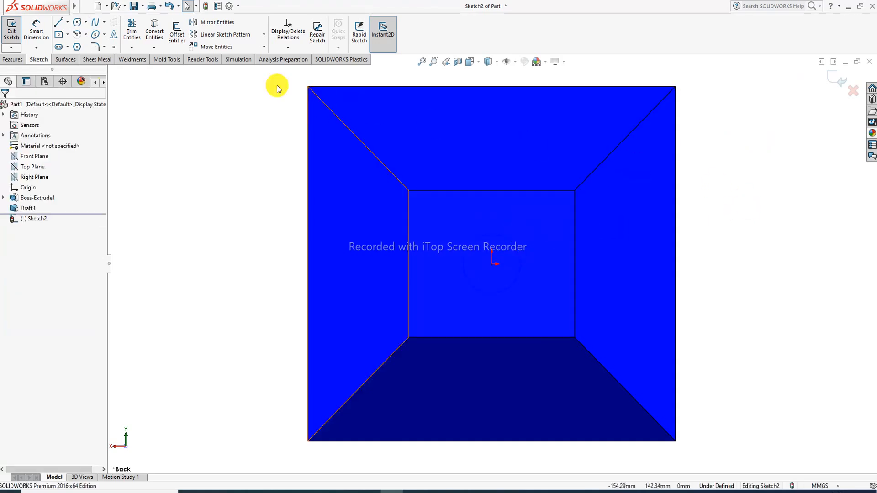
# Dimension the circle's diameter and set it to 65 mm
pyautogui.click(36, 30)
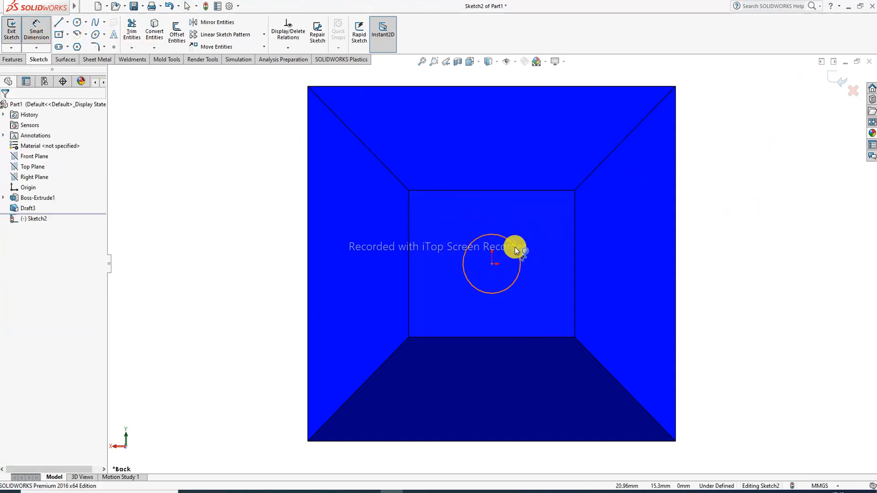
pyautogui.click(514, 247)
pyautogui.click(692, 182)
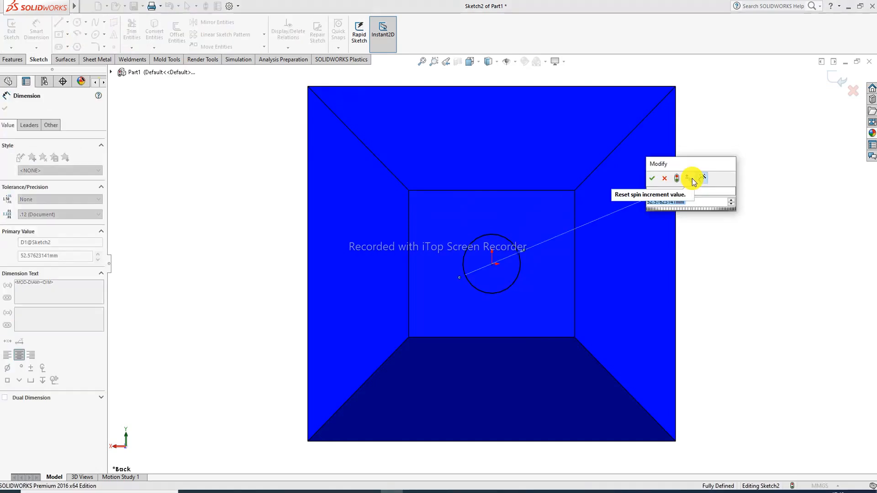
pyautogui.write('65')
pyautogui.press('Return')
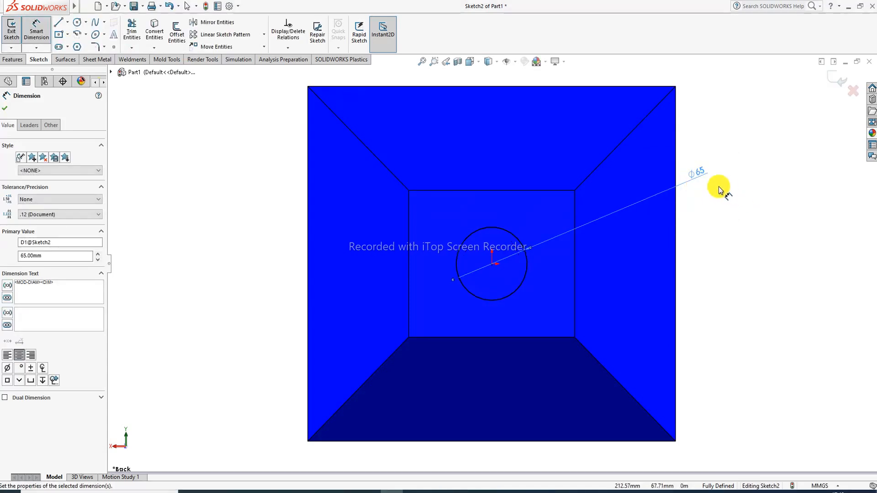
# Set the circle's diameter to 80 mm and exit the sketch
pyautogui.doubleClick(697, 172)
pyautogui.write('80')
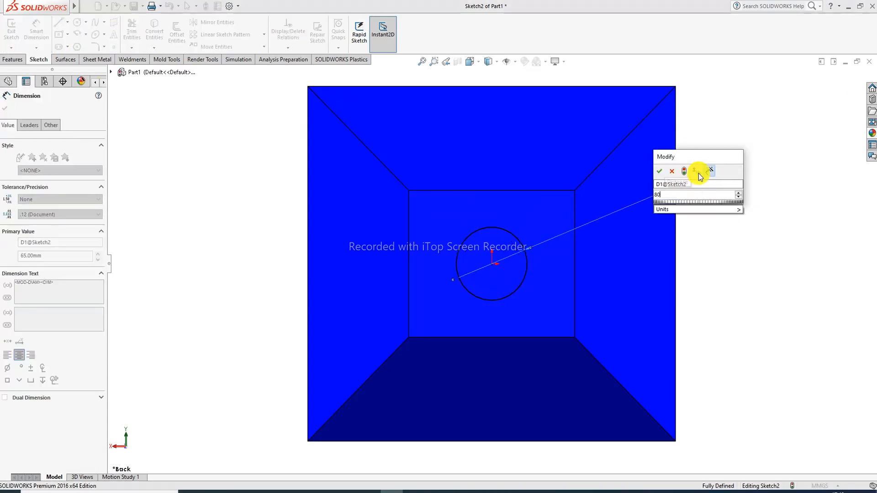
pyautogui.press('Return')
pyautogui.click(728, 195)
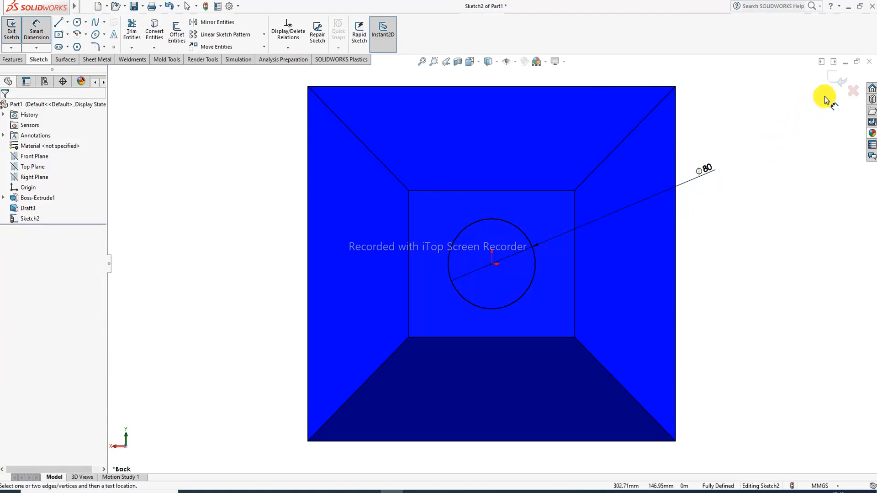
pyautogui.click(839, 82)
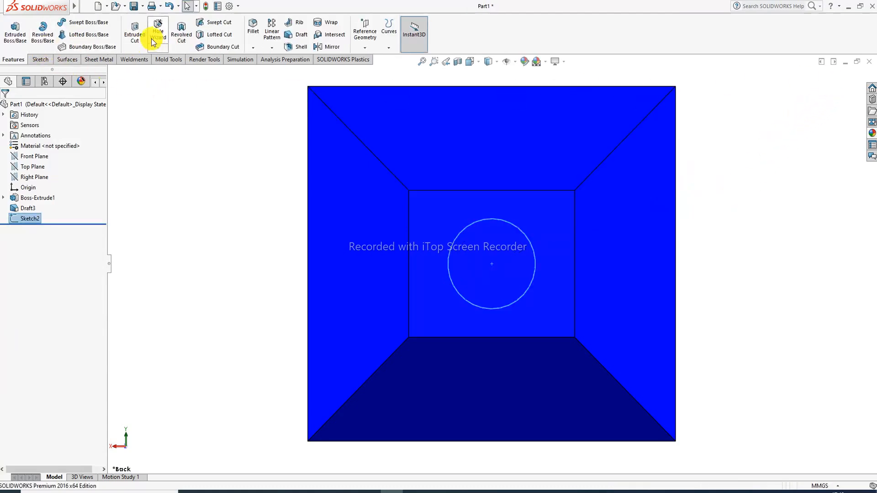
# Cut-extrude the circle through the block with a blind depth of 110 mm
pyautogui.click(137, 36)
pyautogui.moveTo(245, 196); pyautogui.dragTo(348, 151, button='middle')
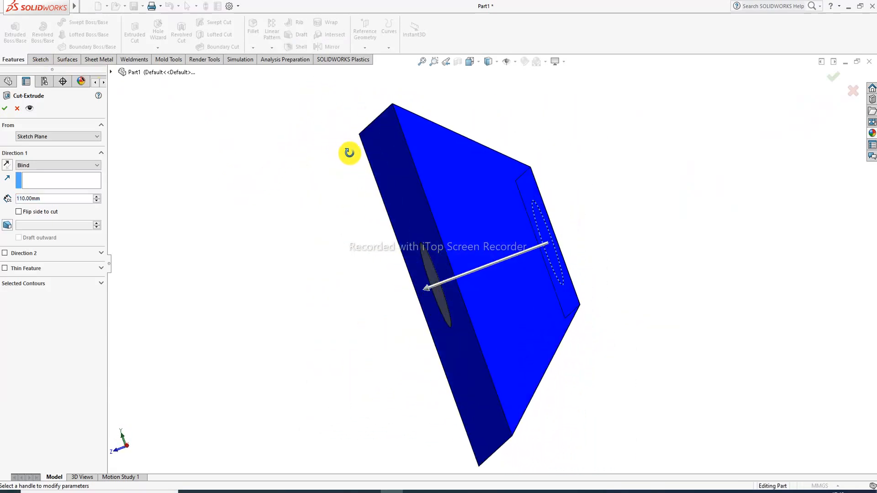
pyautogui.click(6, 112)
# Give the hole's inner cylindrical face its own light blue colour, RGB 203, 210, 239
pyautogui.moveTo(603, 180); pyautogui.dragTo(525, 180, button='middle')
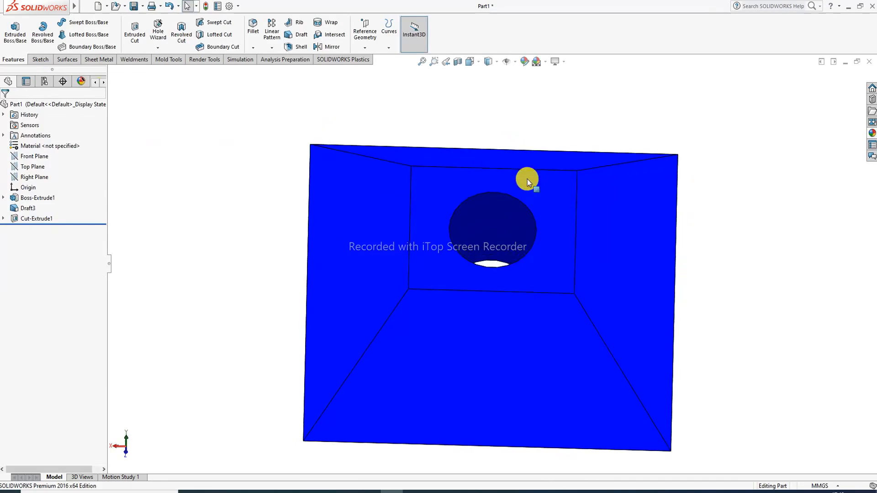
pyautogui.click(500, 214)
pyautogui.click(524, 61)
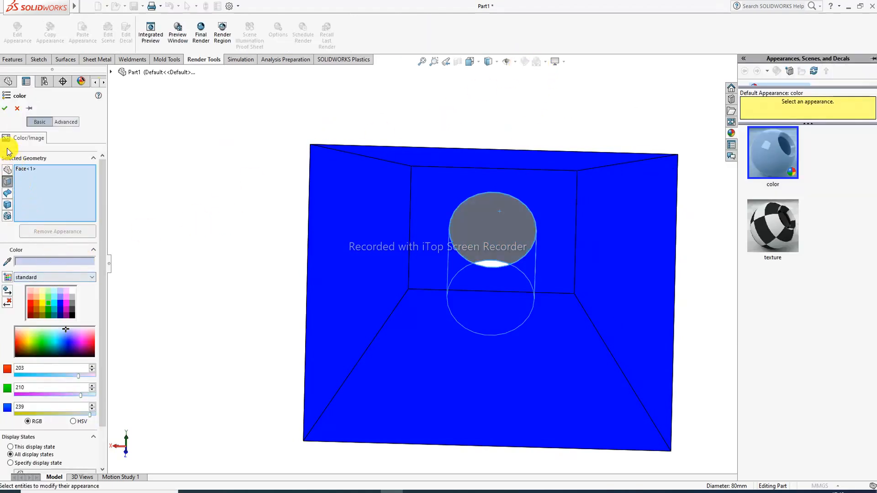
pyautogui.click(10, 108)
pyautogui.moveTo(578, 150); pyautogui.dragTo(509, 229, button='middle')
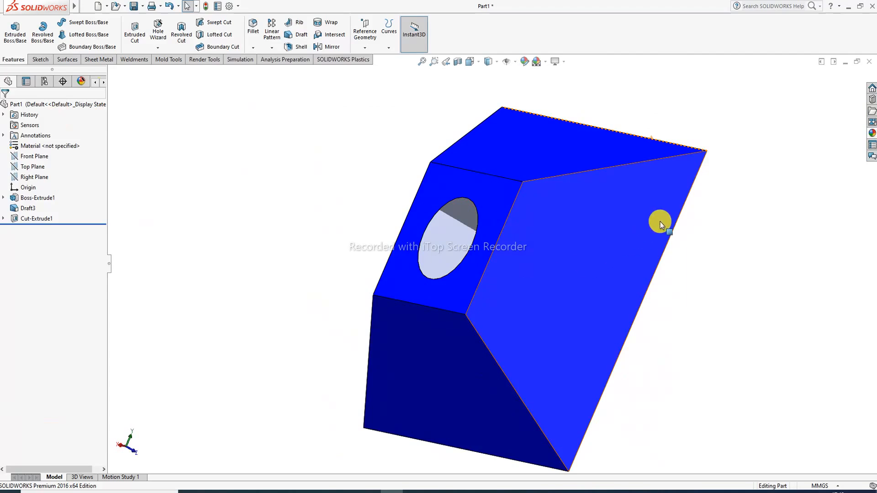